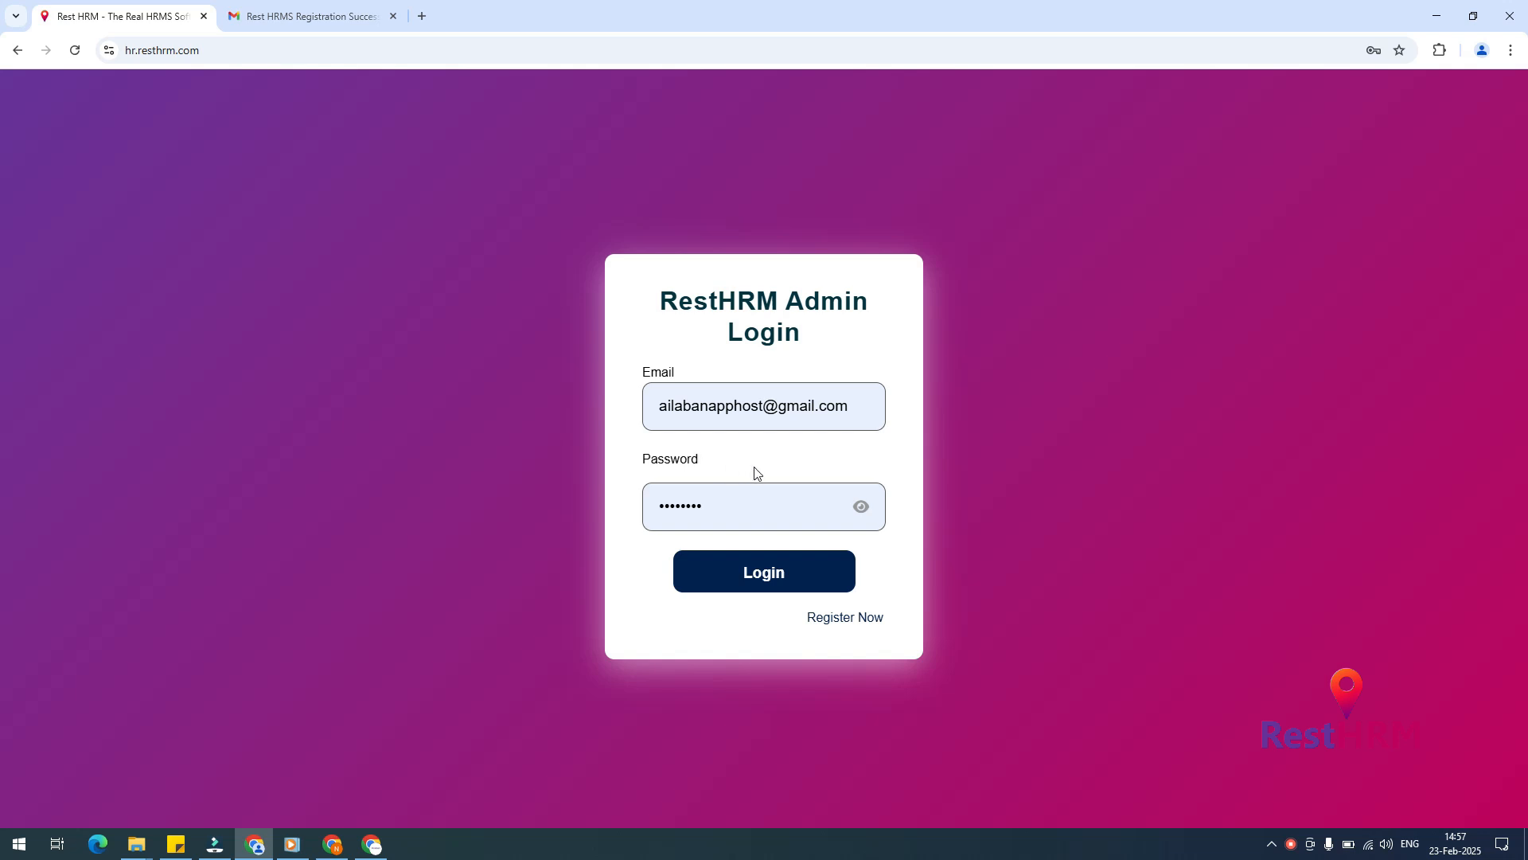
- Log in to the RestHRM admin account with the prefilled credentials
{"action": "left_click", "coordinate": [768, 589]}
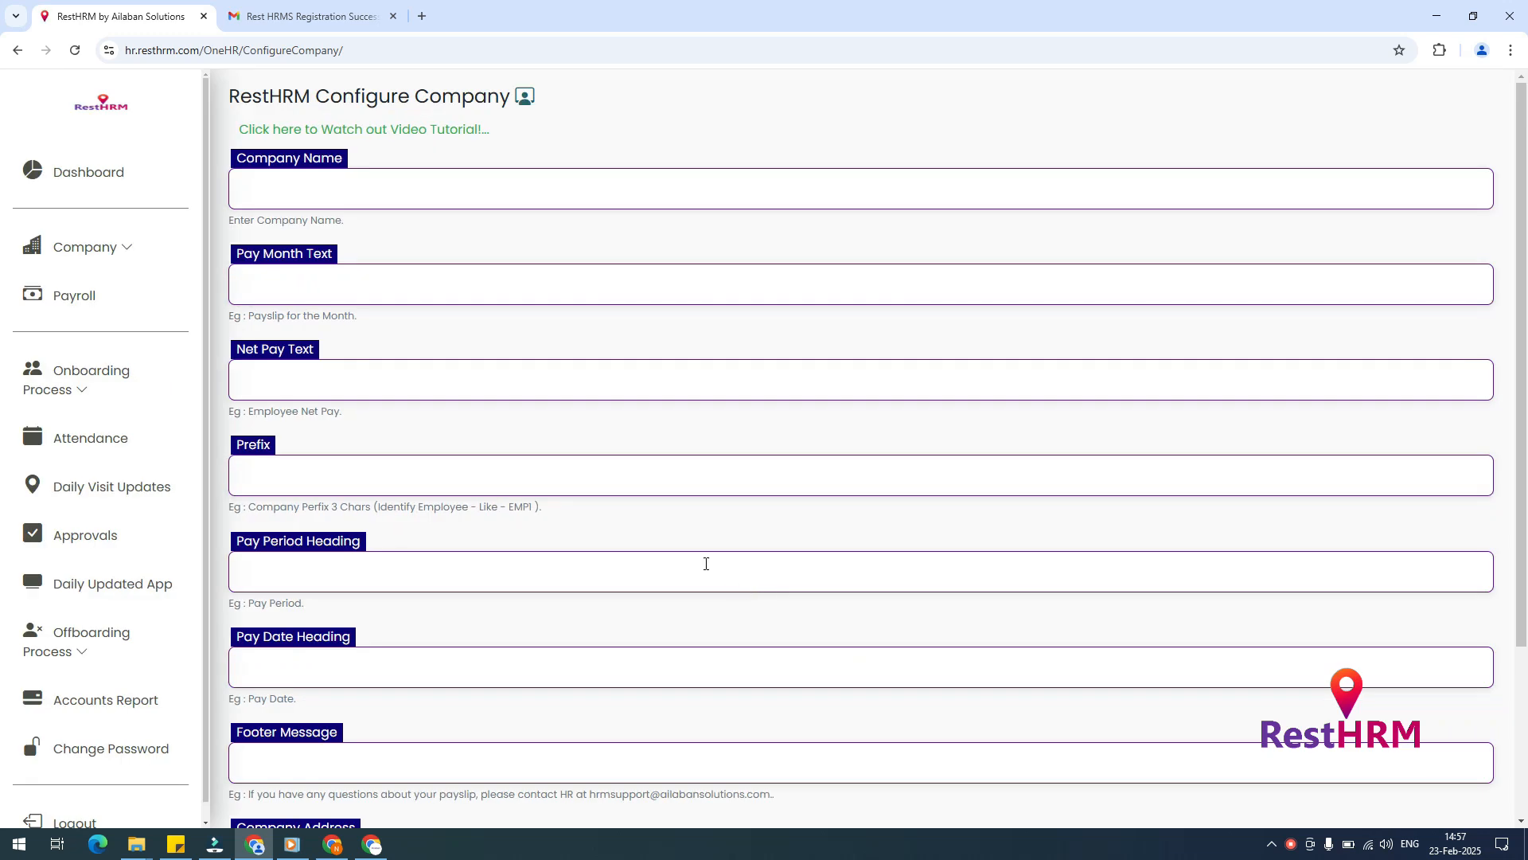
{"action": "left_click_drag", "start_coordinate": [1521, 204], "coordinate": [1525, 159]}
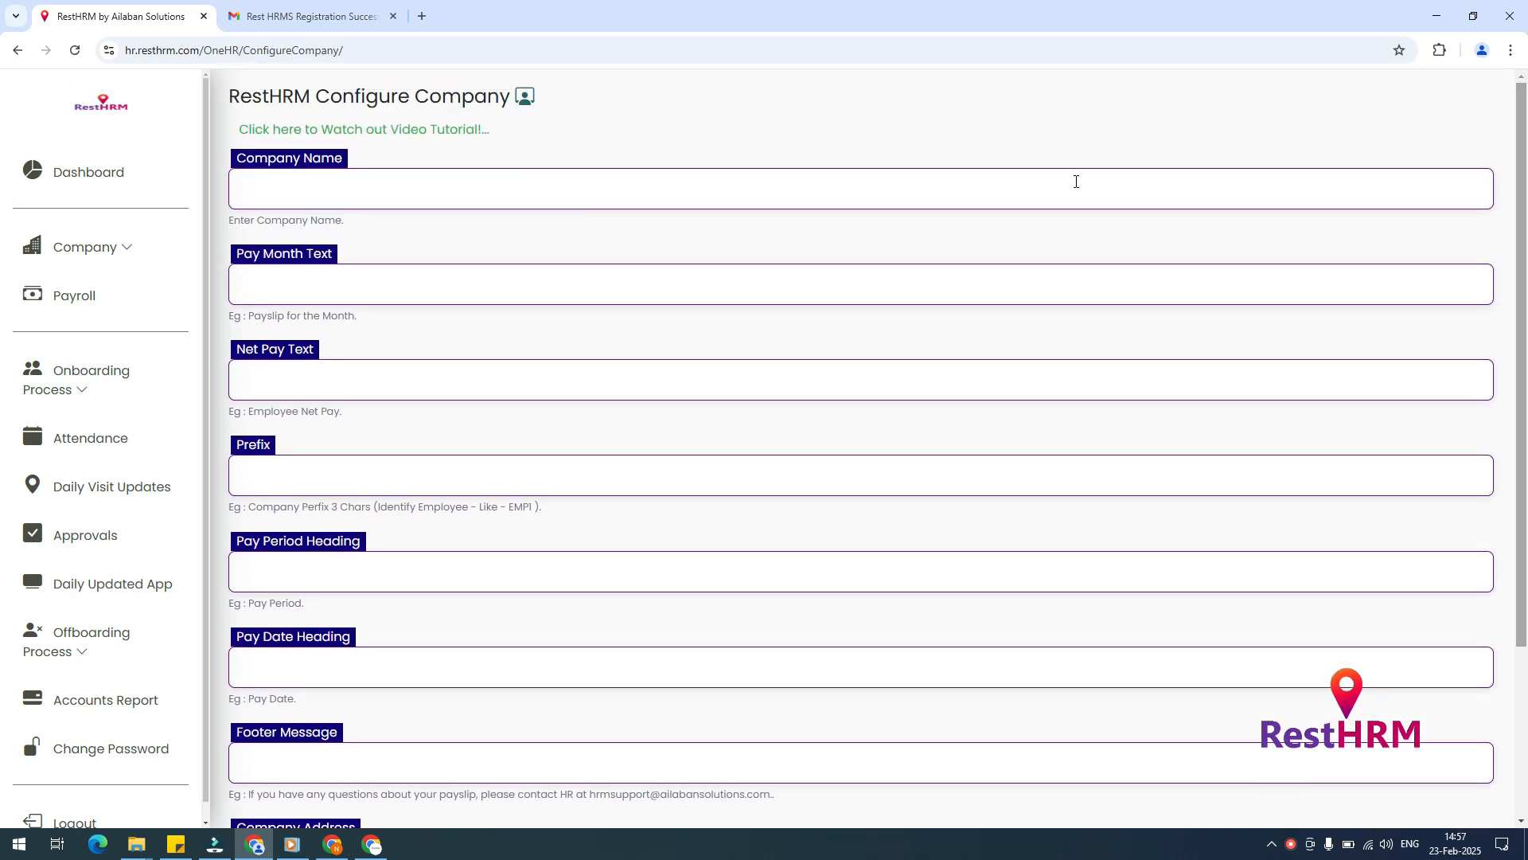
- Try to open the Payroll and Daily Visit Updates pages from the company configuration page
{"action": "left_click", "coordinate": [116, 309]}
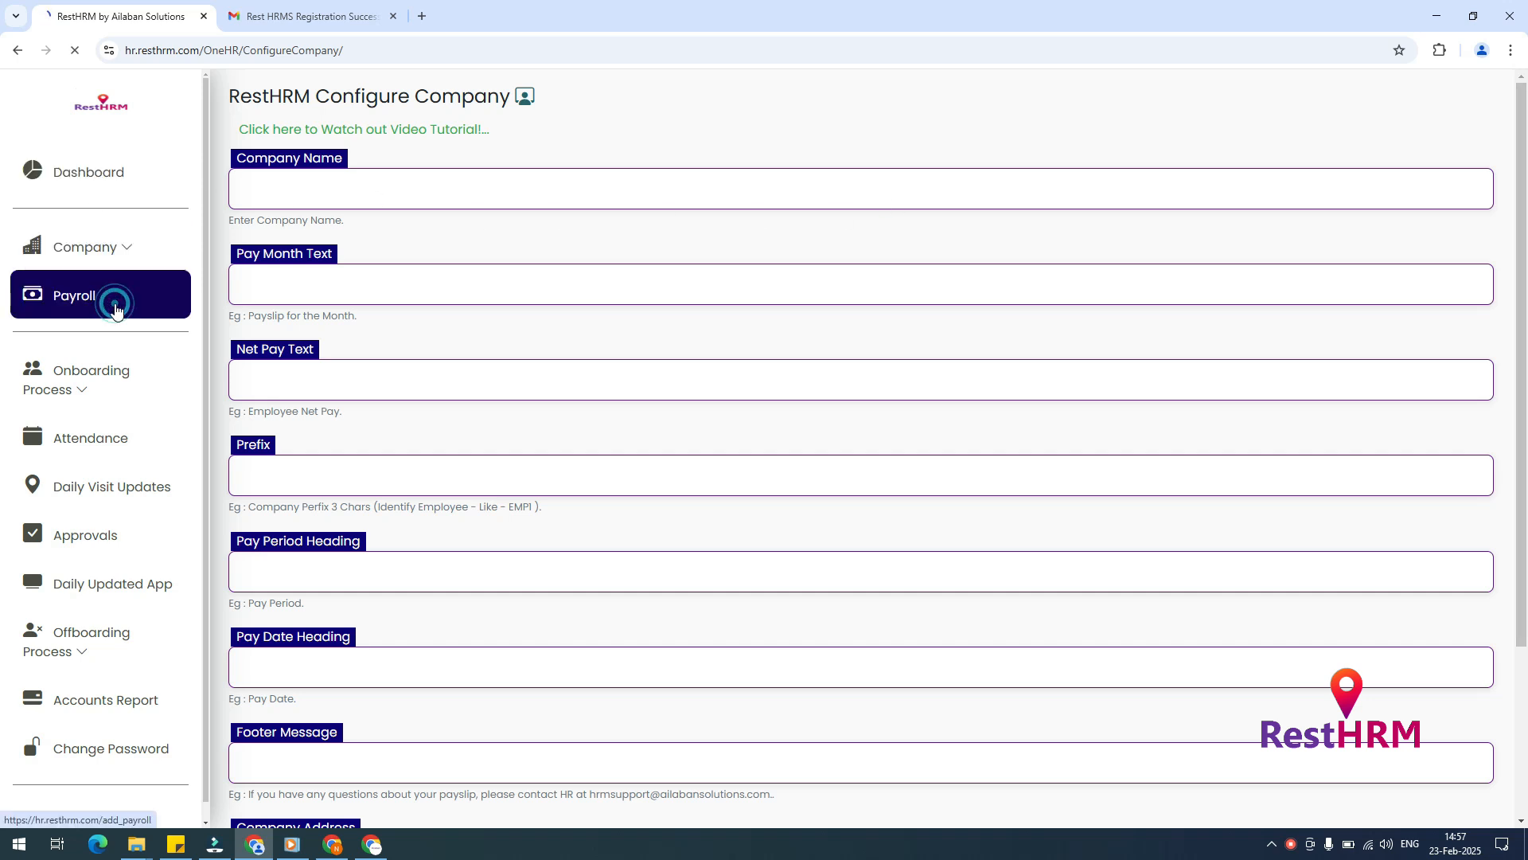
{"action": "left_click", "coordinate": [101, 409]}
{"action": "left_click", "coordinate": [112, 491]}
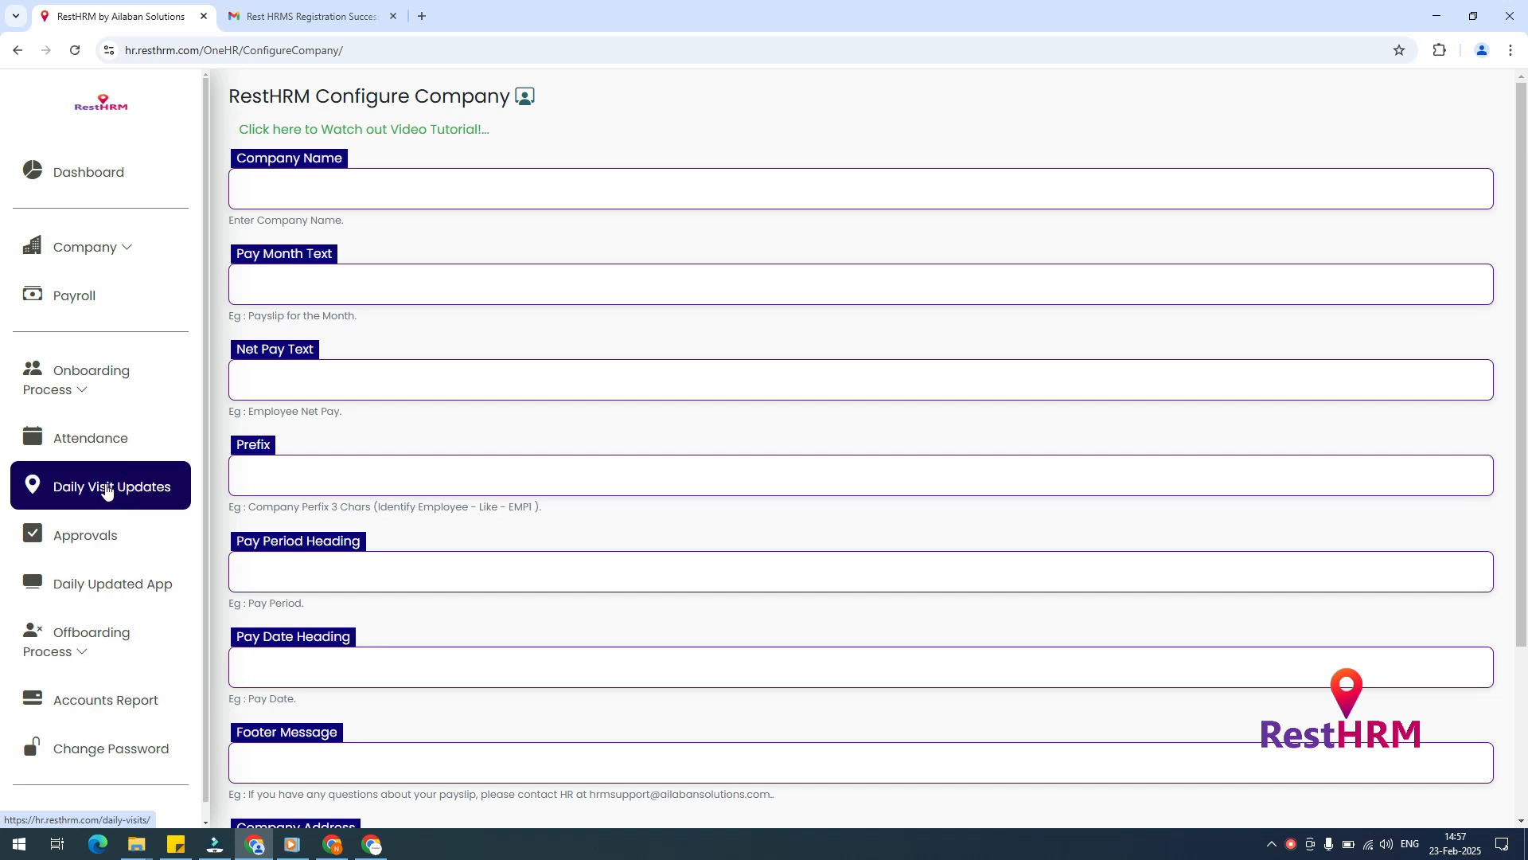
- Open the linked video tutorial playlist, view it and close it to return to the company configuration form
{"action": "left_click", "coordinate": [365, 132]}
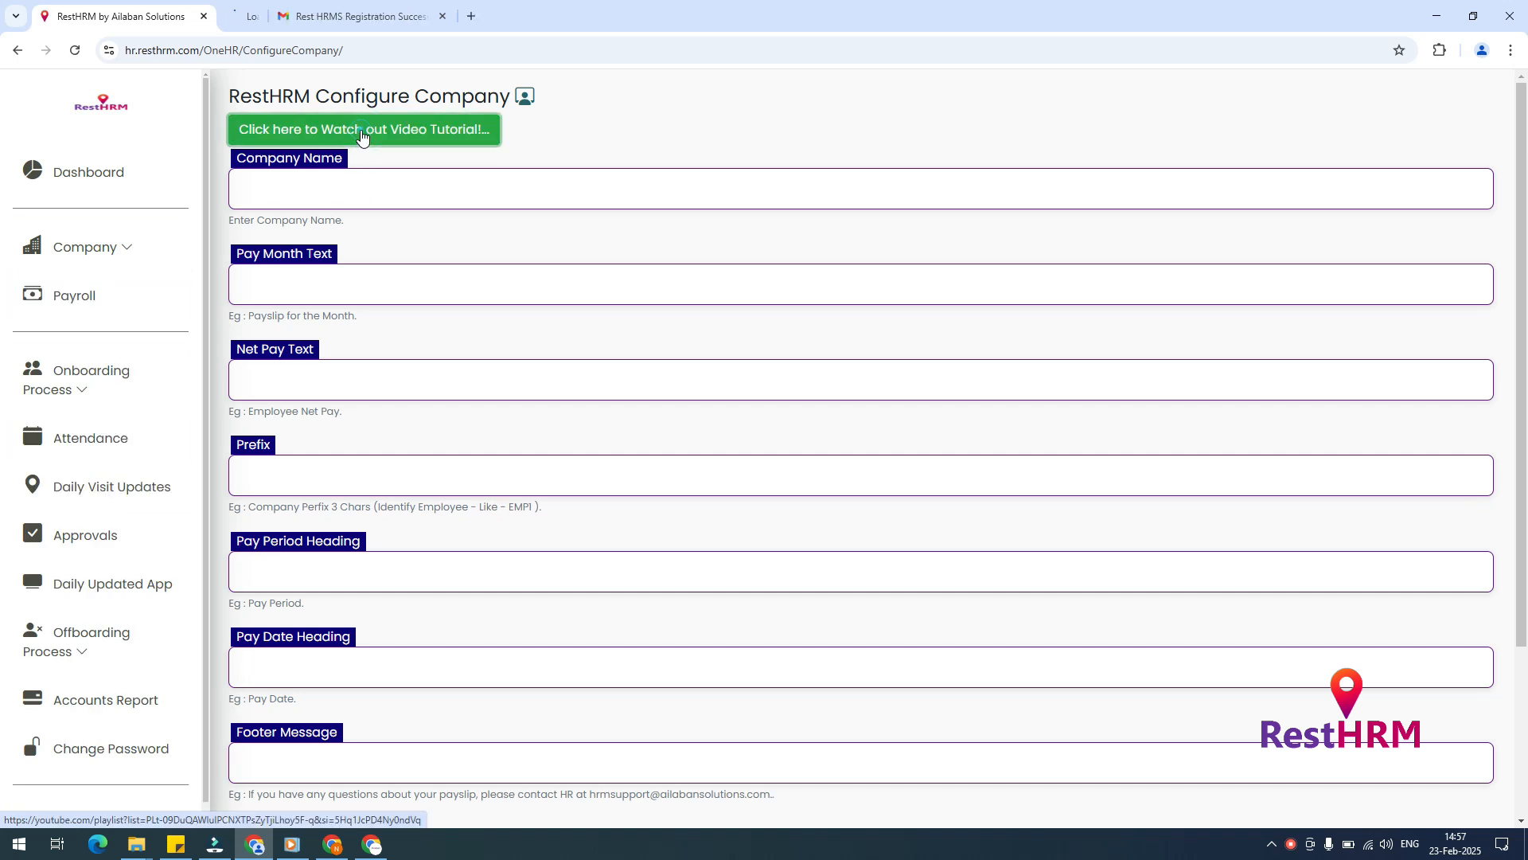
{"action": "left_click", "coordinate": [277, 12]}
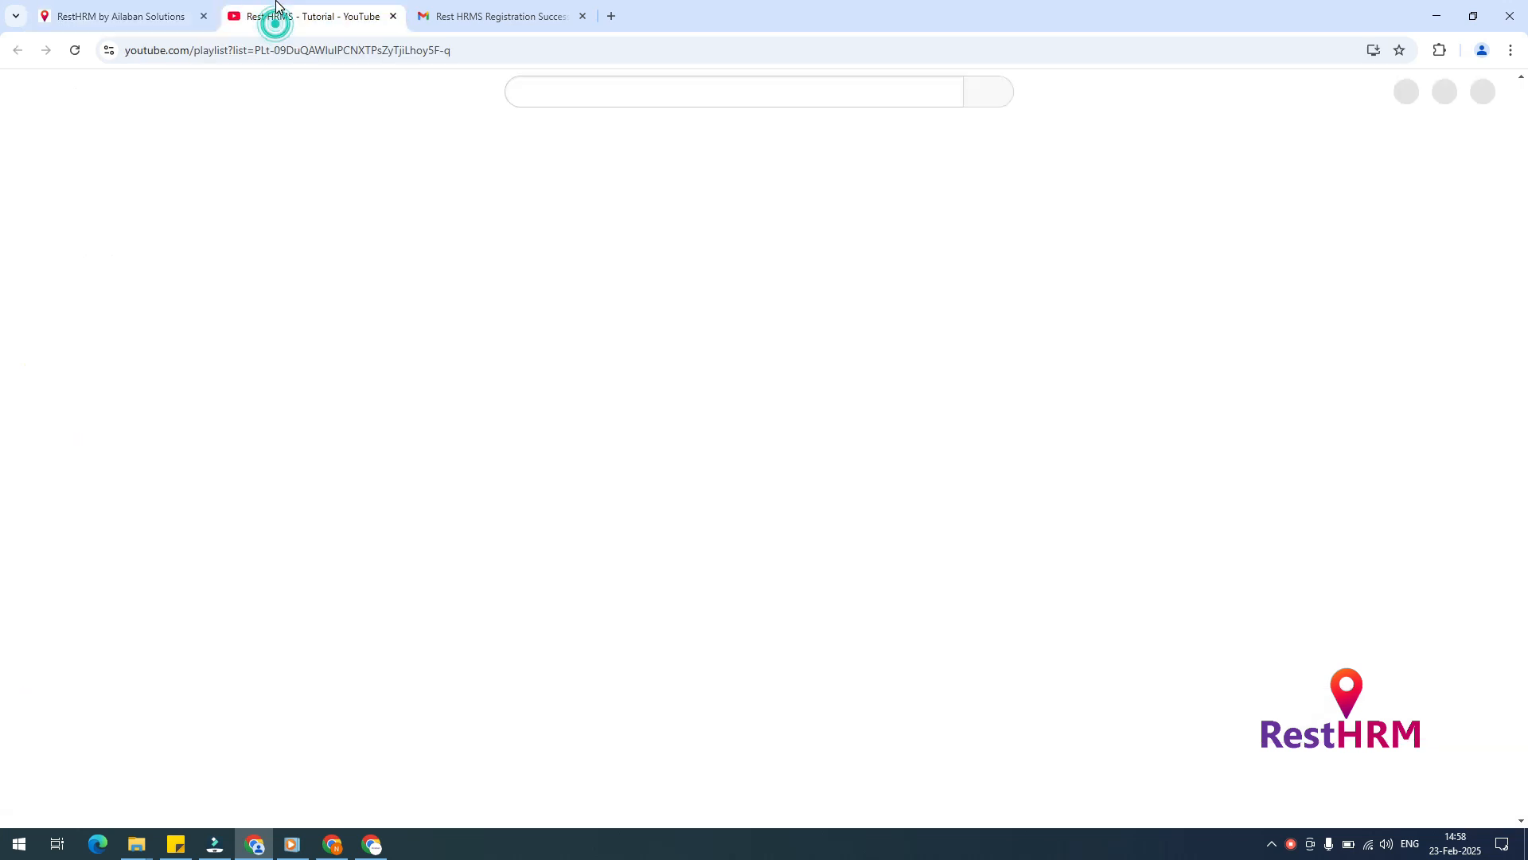
{"action": "left_click", "coordinate": [392, 16]}
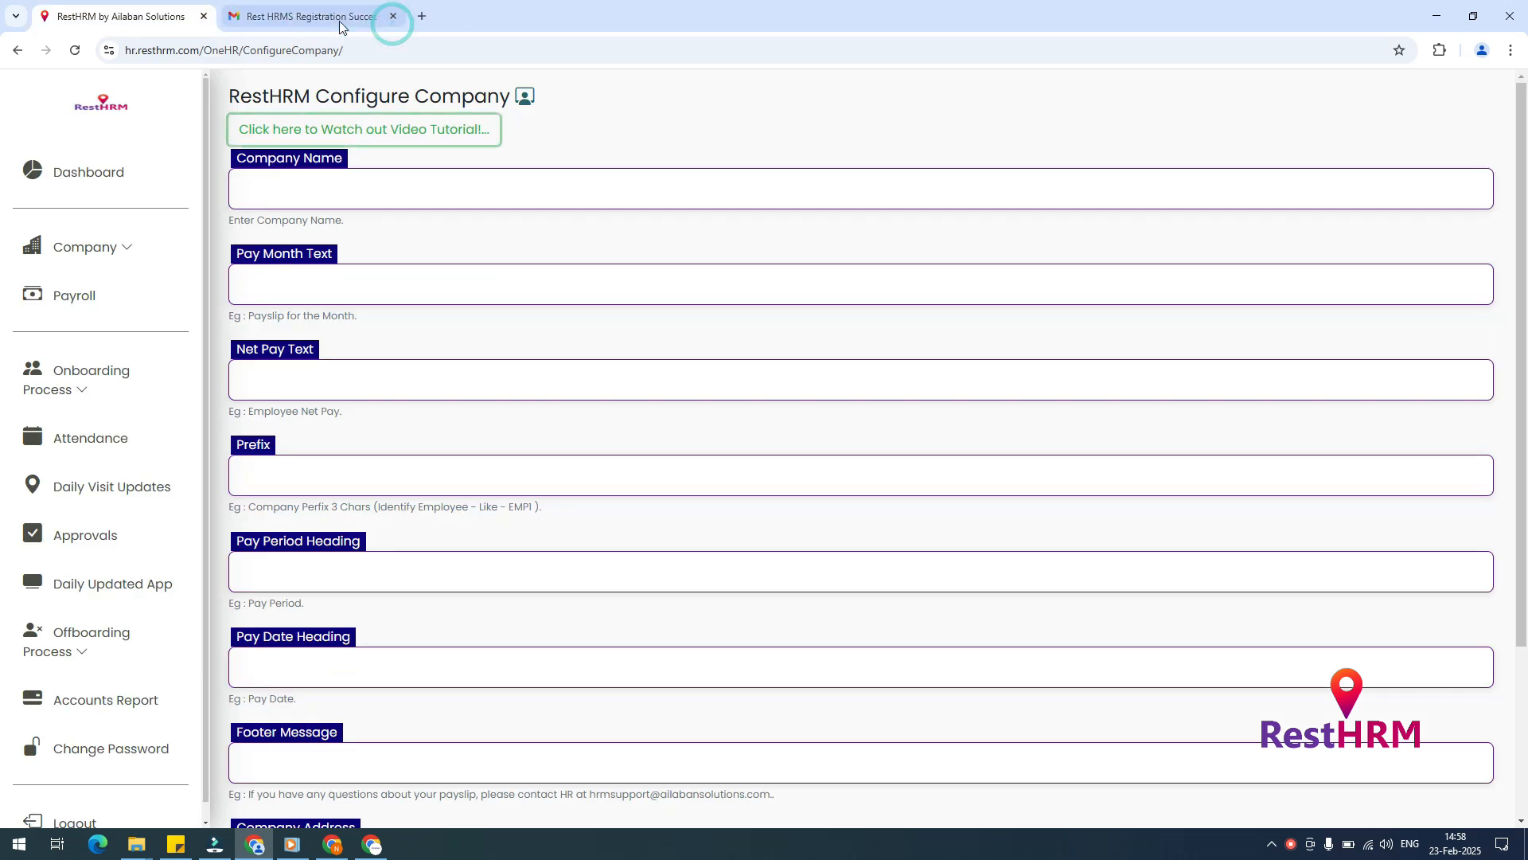
- Consult the sample payslip in Snipping Tool, and enter "DEMO COMAPNY" as the Company Name in the Chrome form
{"action": "left_click", "coordinate": [356, 191]}
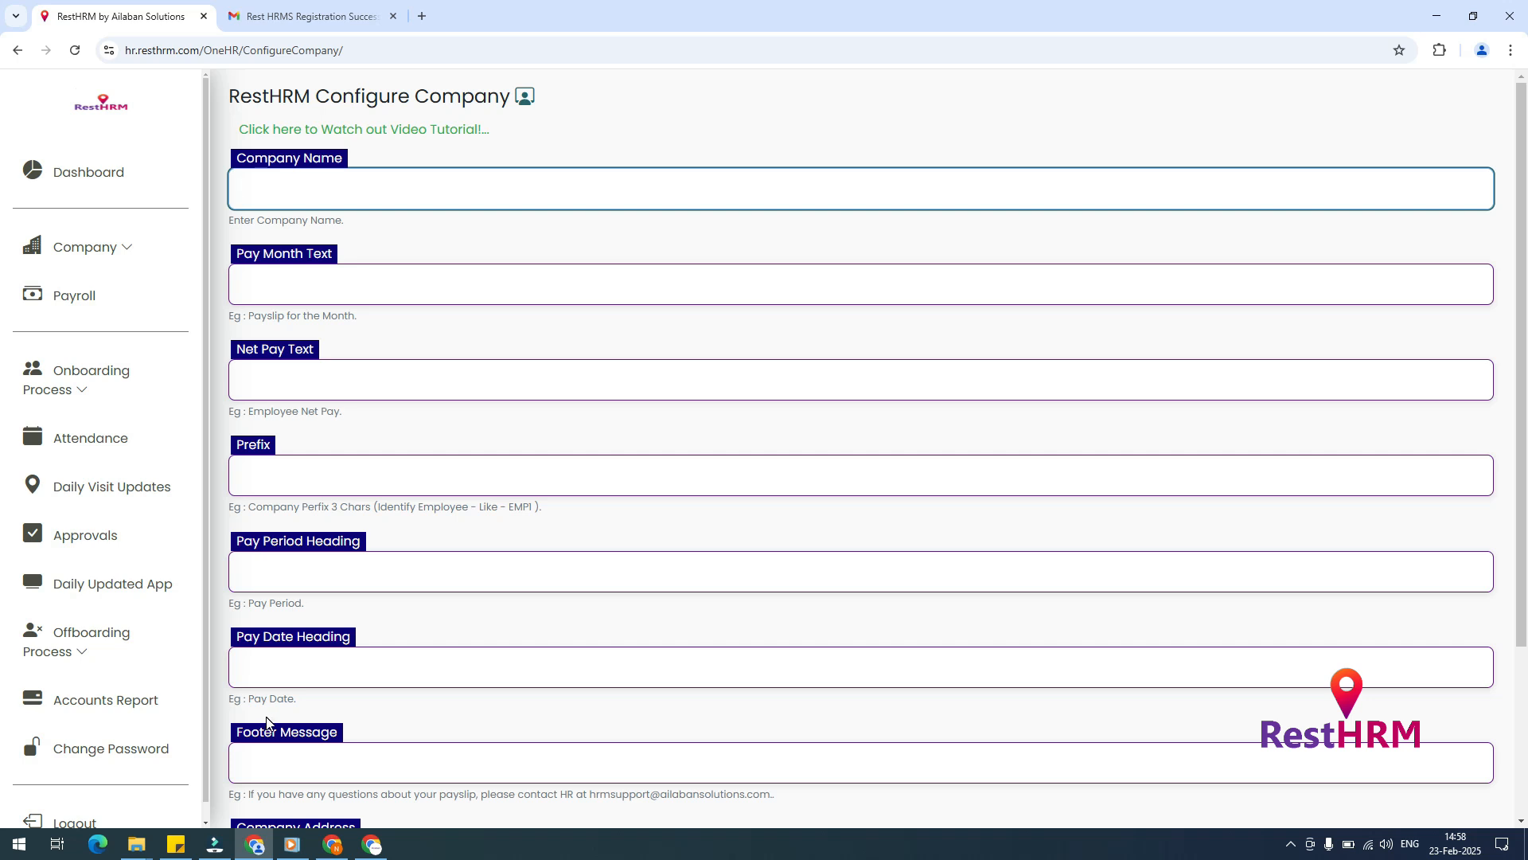
{"action": "mouse_move", "coordinate": [335, 850]}
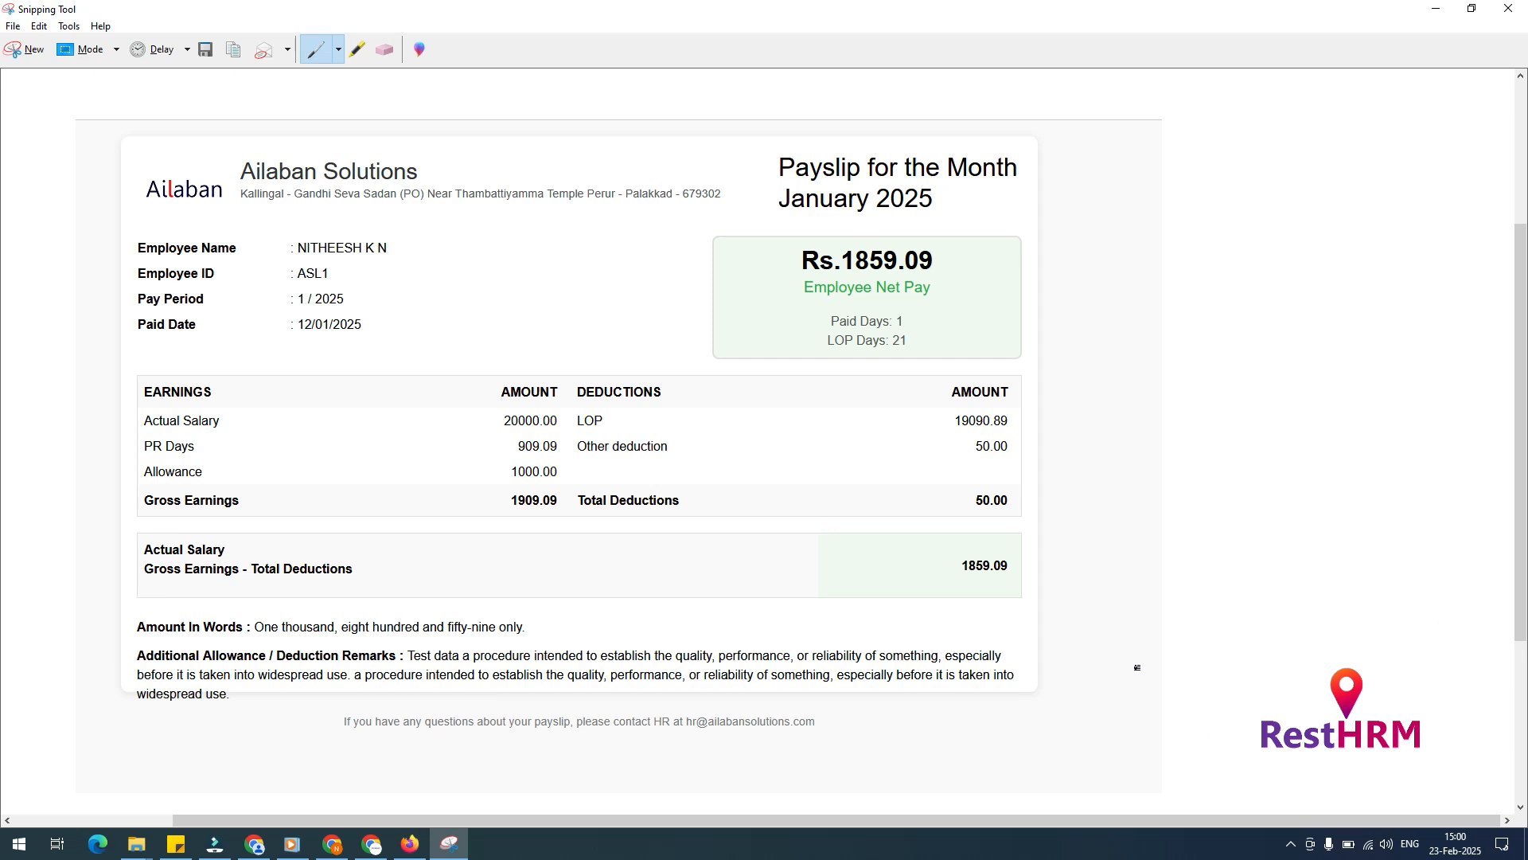
{"action": "left_click_drag", "start_coordinate": [1004, 819], "coordinate": [757, 814]}
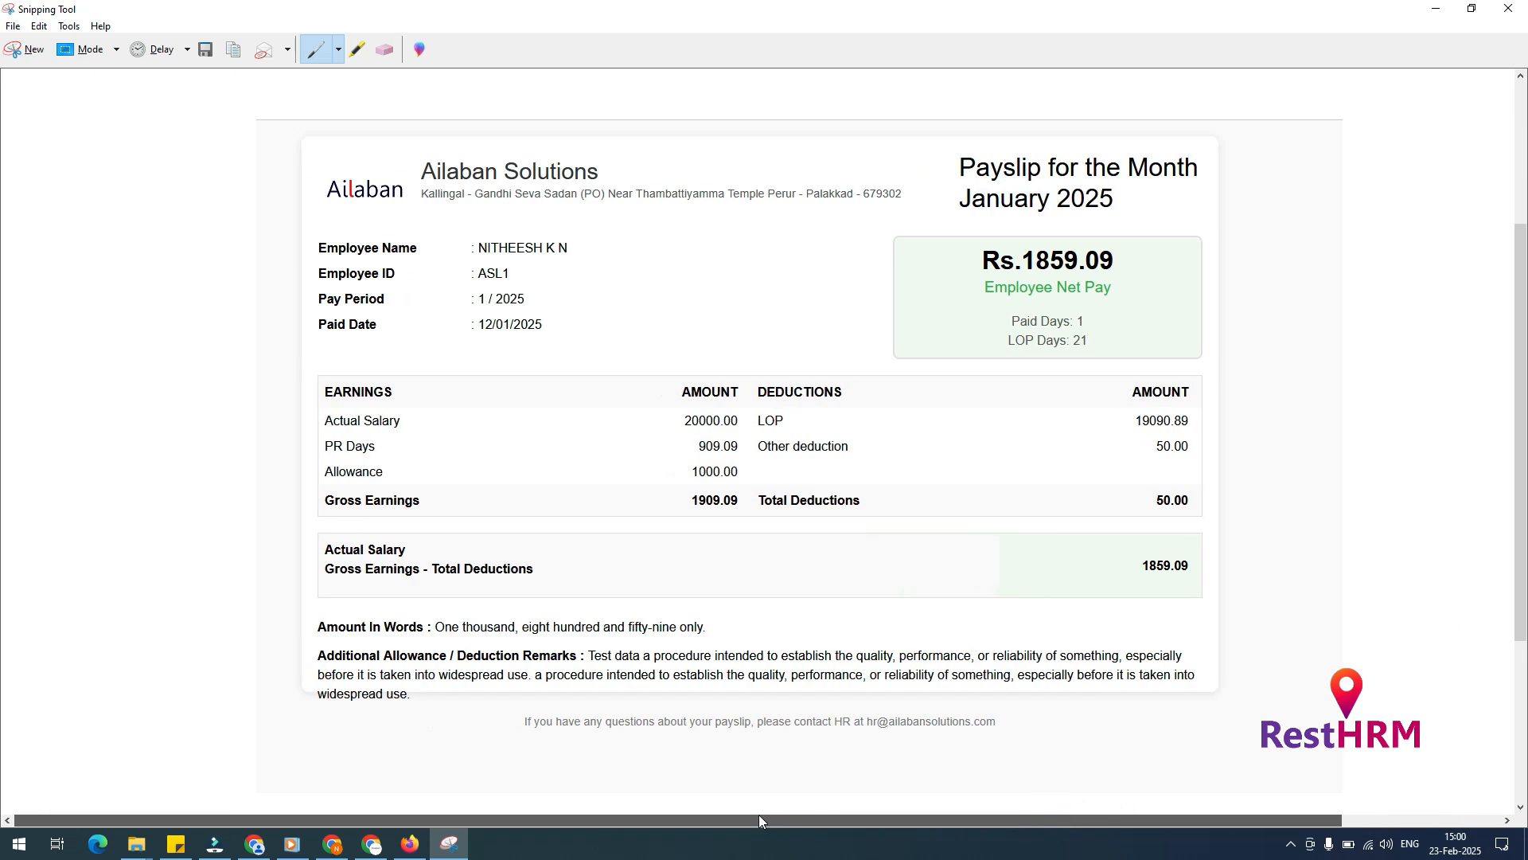
{"action": "key", "text": "alt+Tab"}
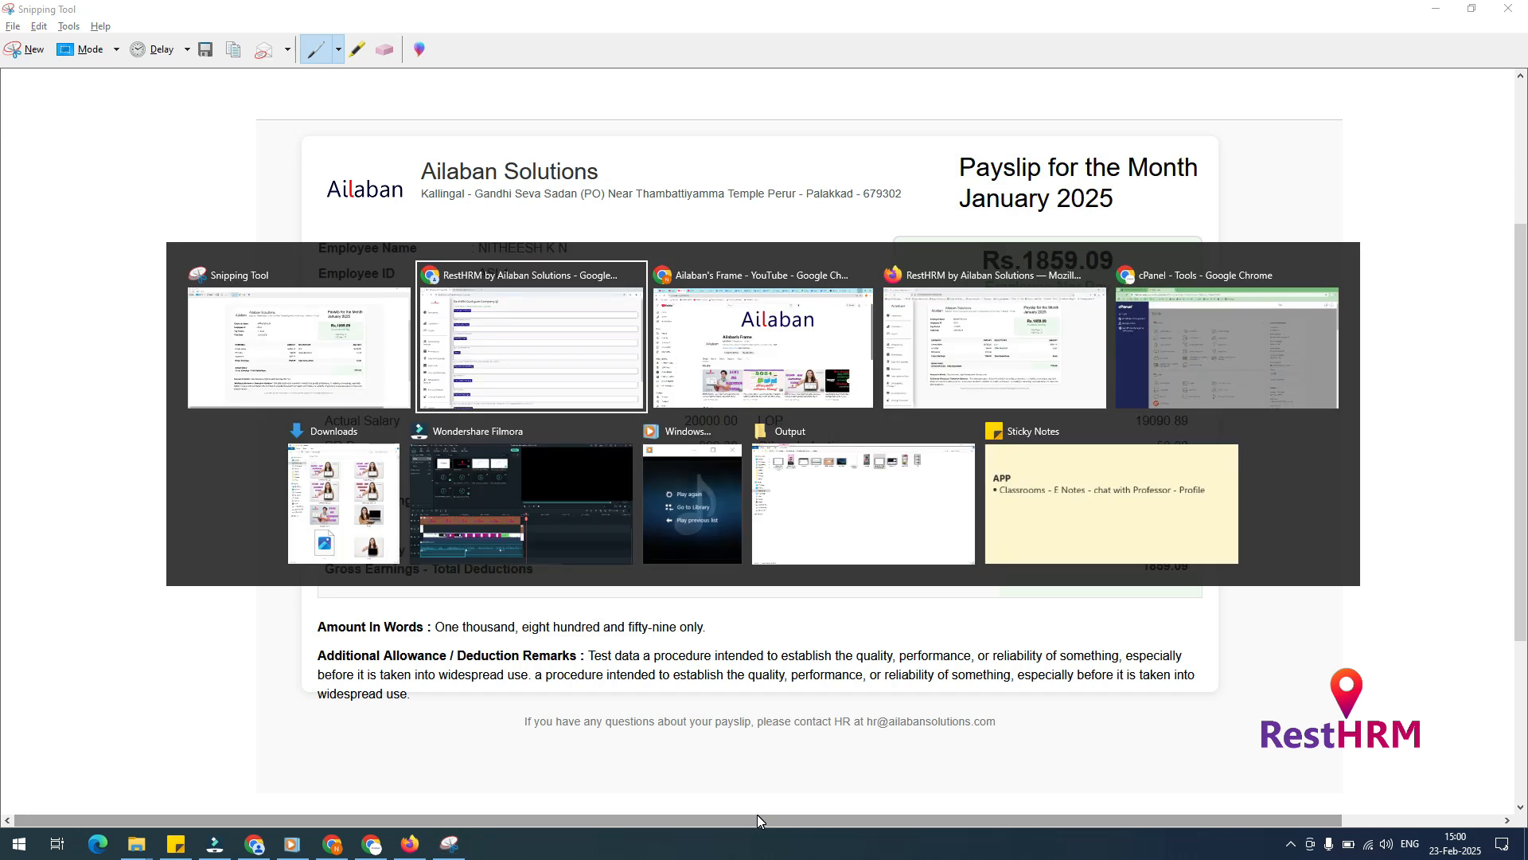
{"action": "left_click", "coordinate": [773, 188]}
{"action": "type", "text": "DE"}
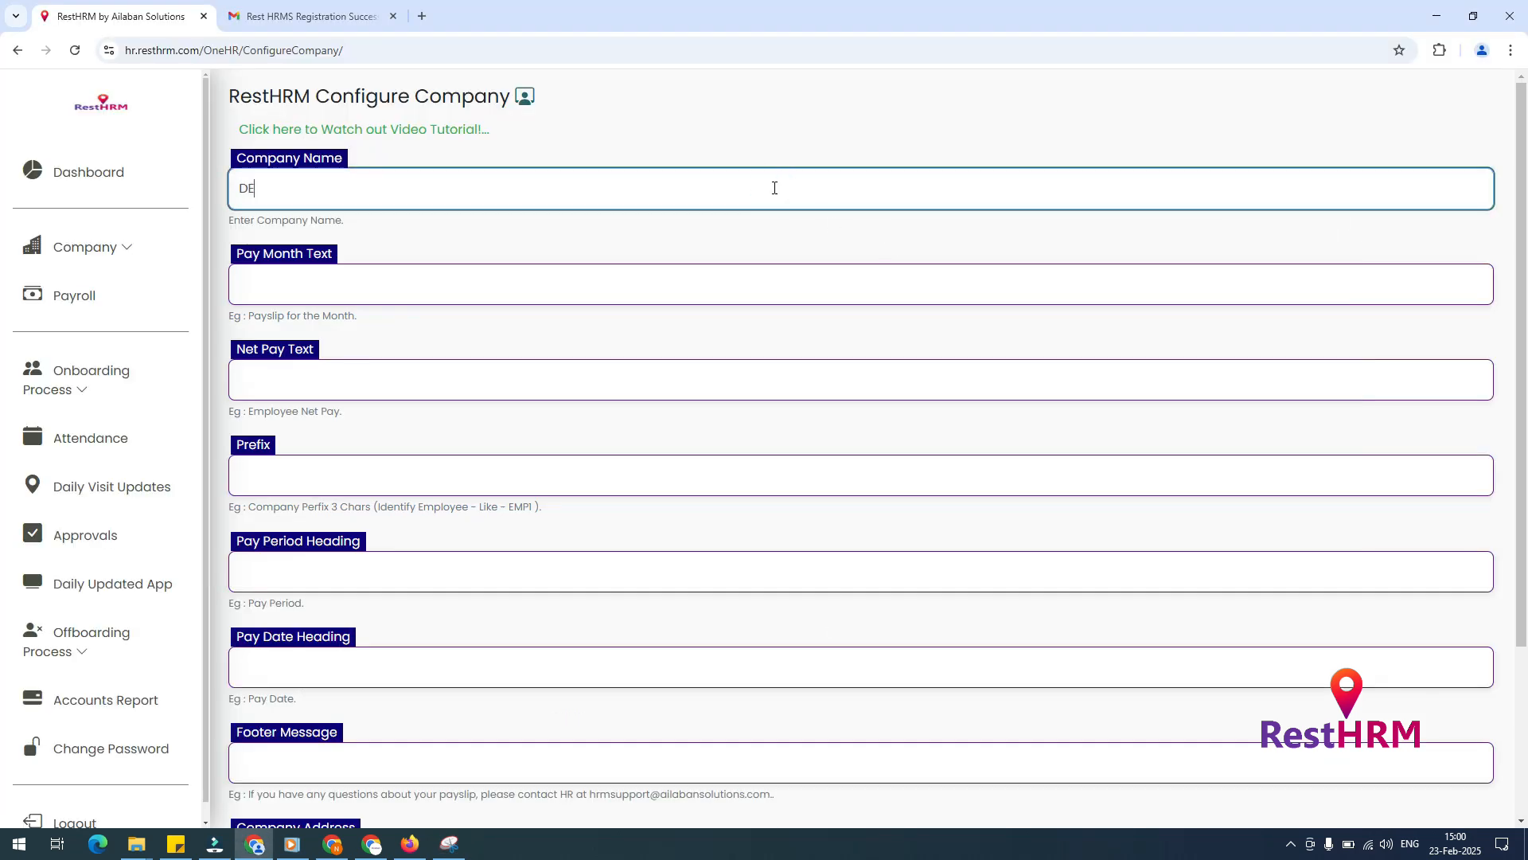
{"action": "type", "text": "MO COMAPNY"}
- Highlight the "Payslip for the Month" heading in yellow on the sample payslip in Snipping Tool
{"action": "left_click", "coordinate": [673, 296]}
{"action": "key", "text": "alt+Tab"}
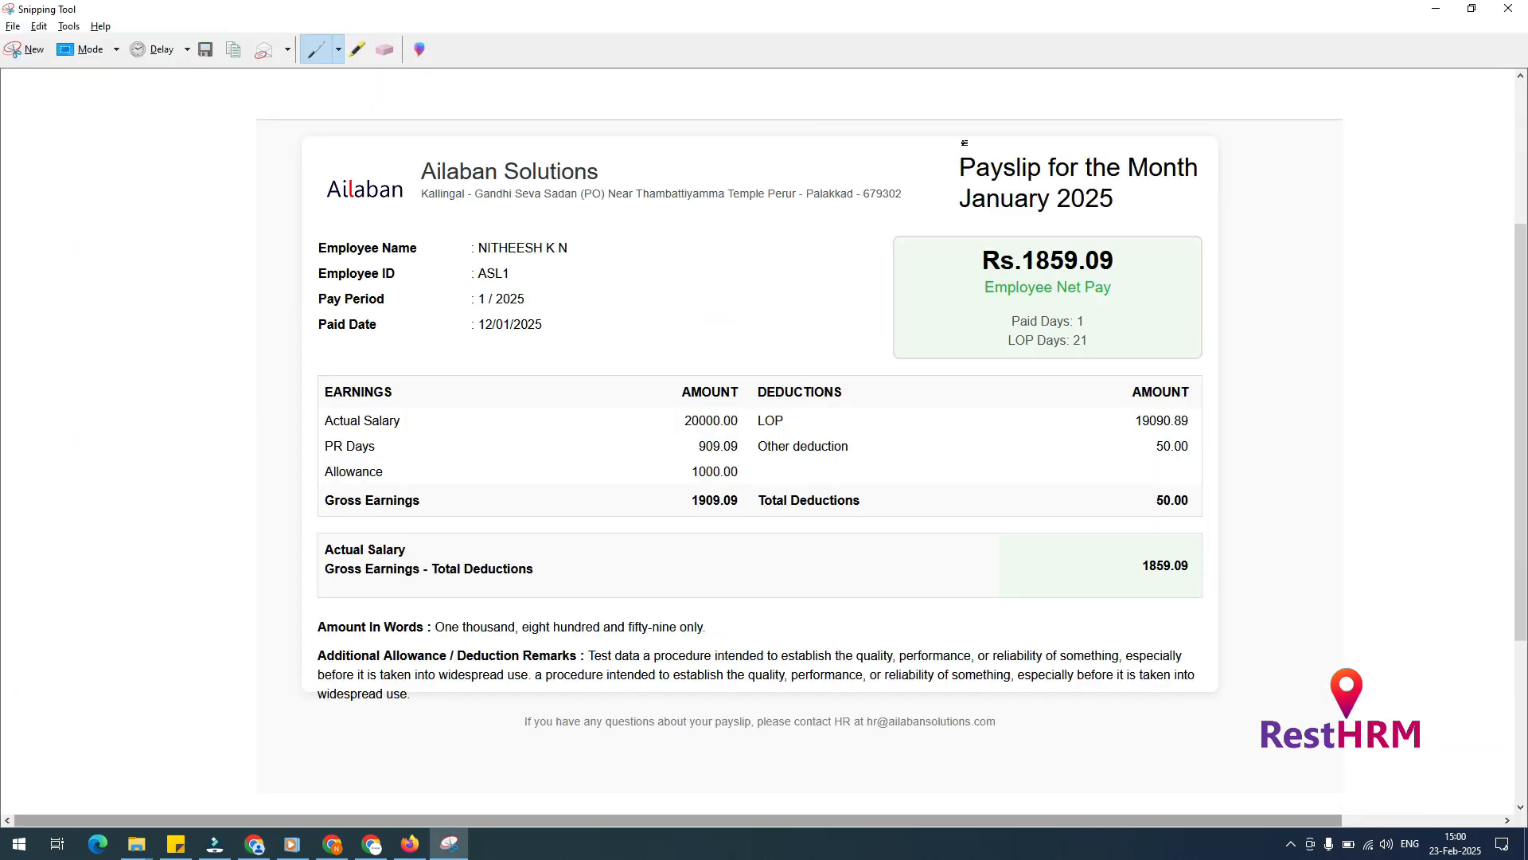
{"action": "left_click", "coordinate": [357, 50]}
{"action": "left_click_drag", "start_coordinate": [955, 168], "coordinate": [1195, 168]}
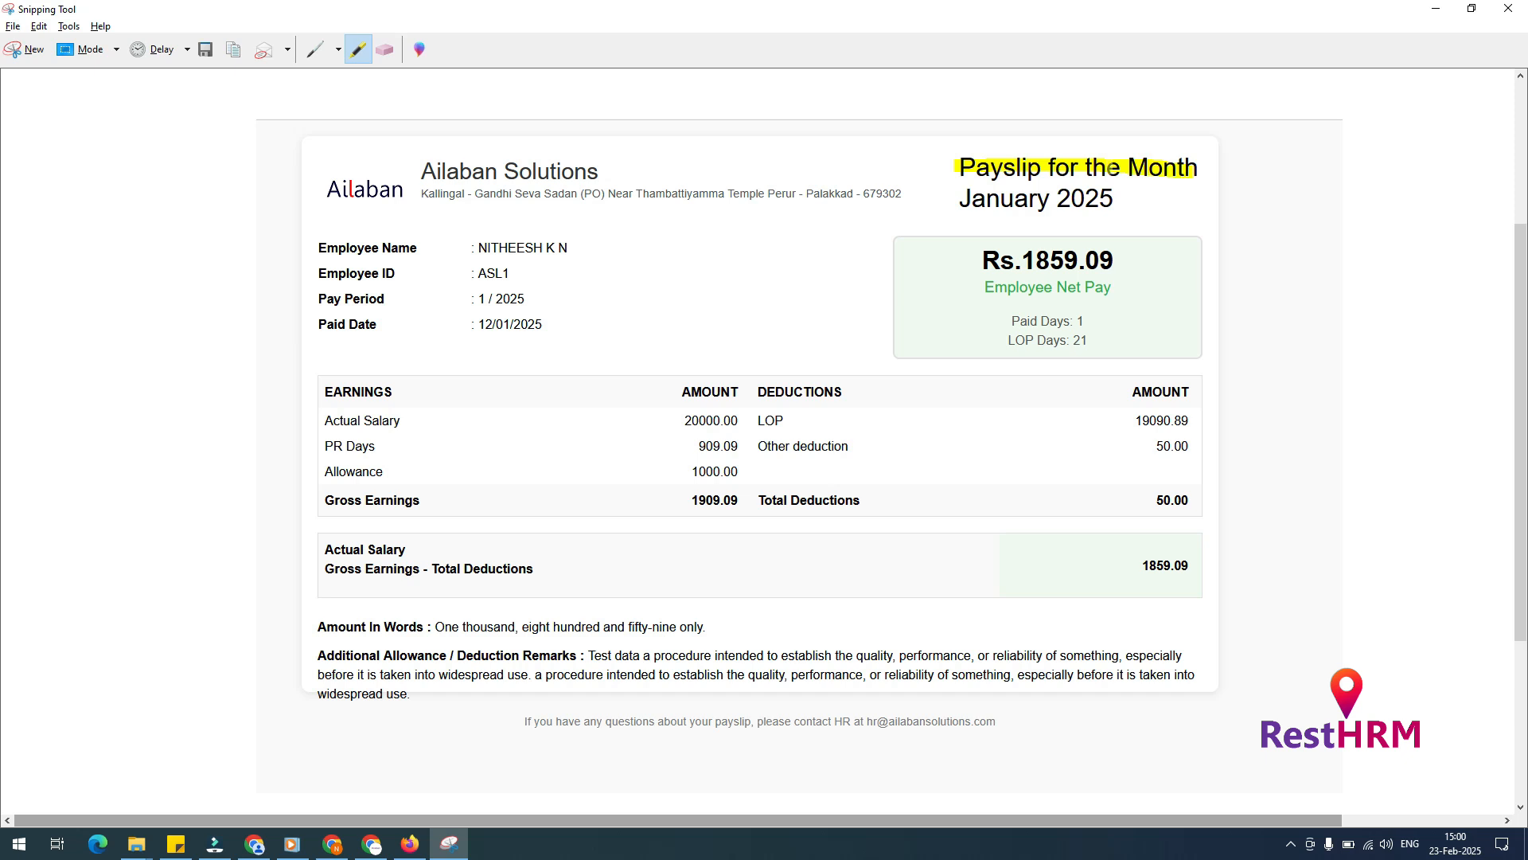
- Switch back to the configuration form in Chrome and enter "Pay slip for" as the Pay Month Text
{"action": "key", "text": "alt+Tab"}
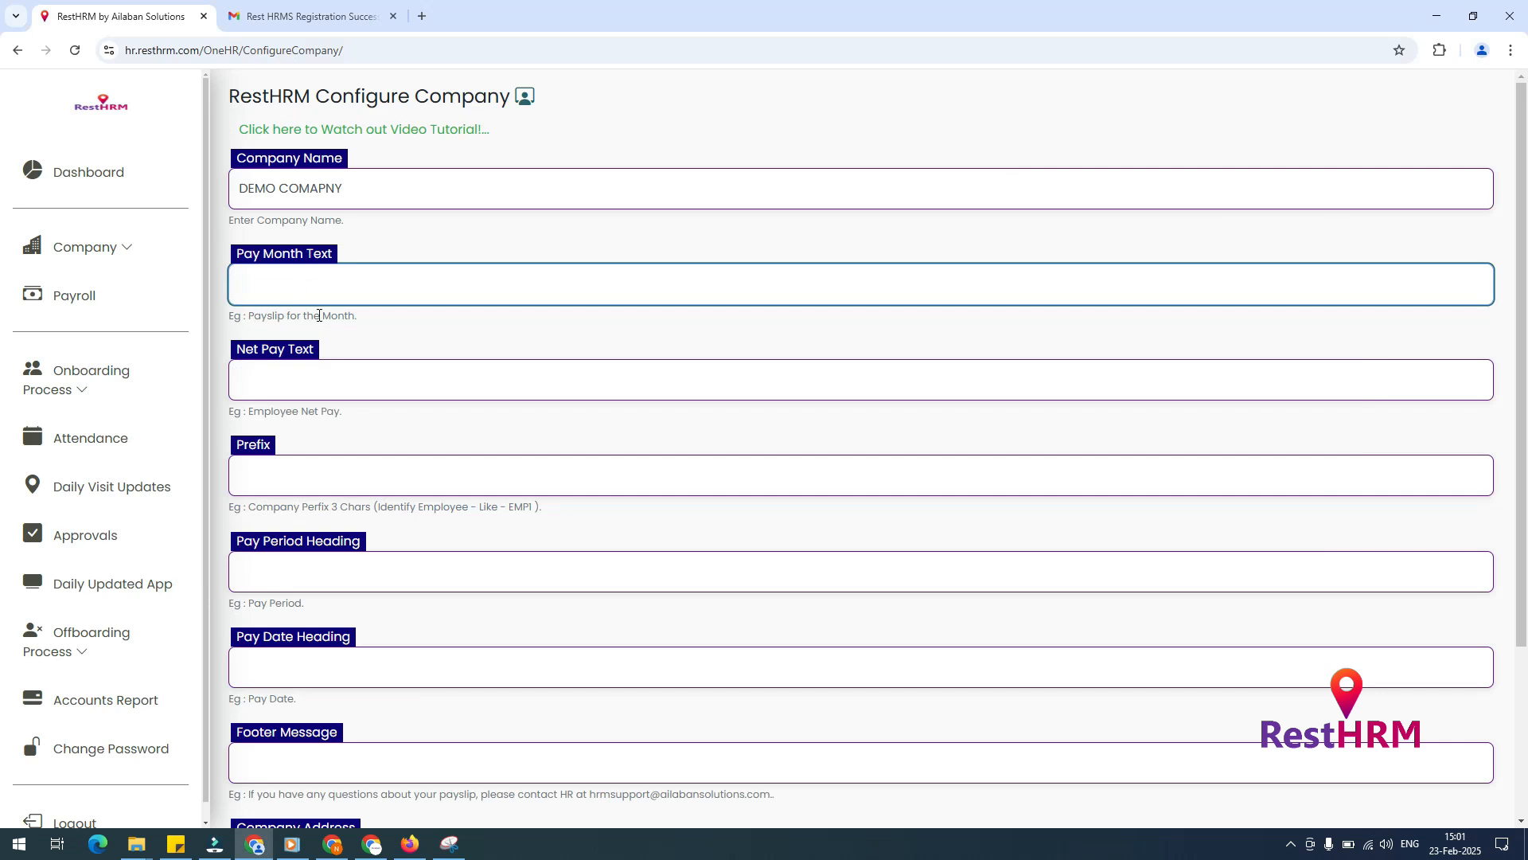
{"action": "left_click", "coordinate": [292, 288]}
{"action": "type", "text": "Payslip for"}
{"action": "right_click", "coordinate": [253, 286]}
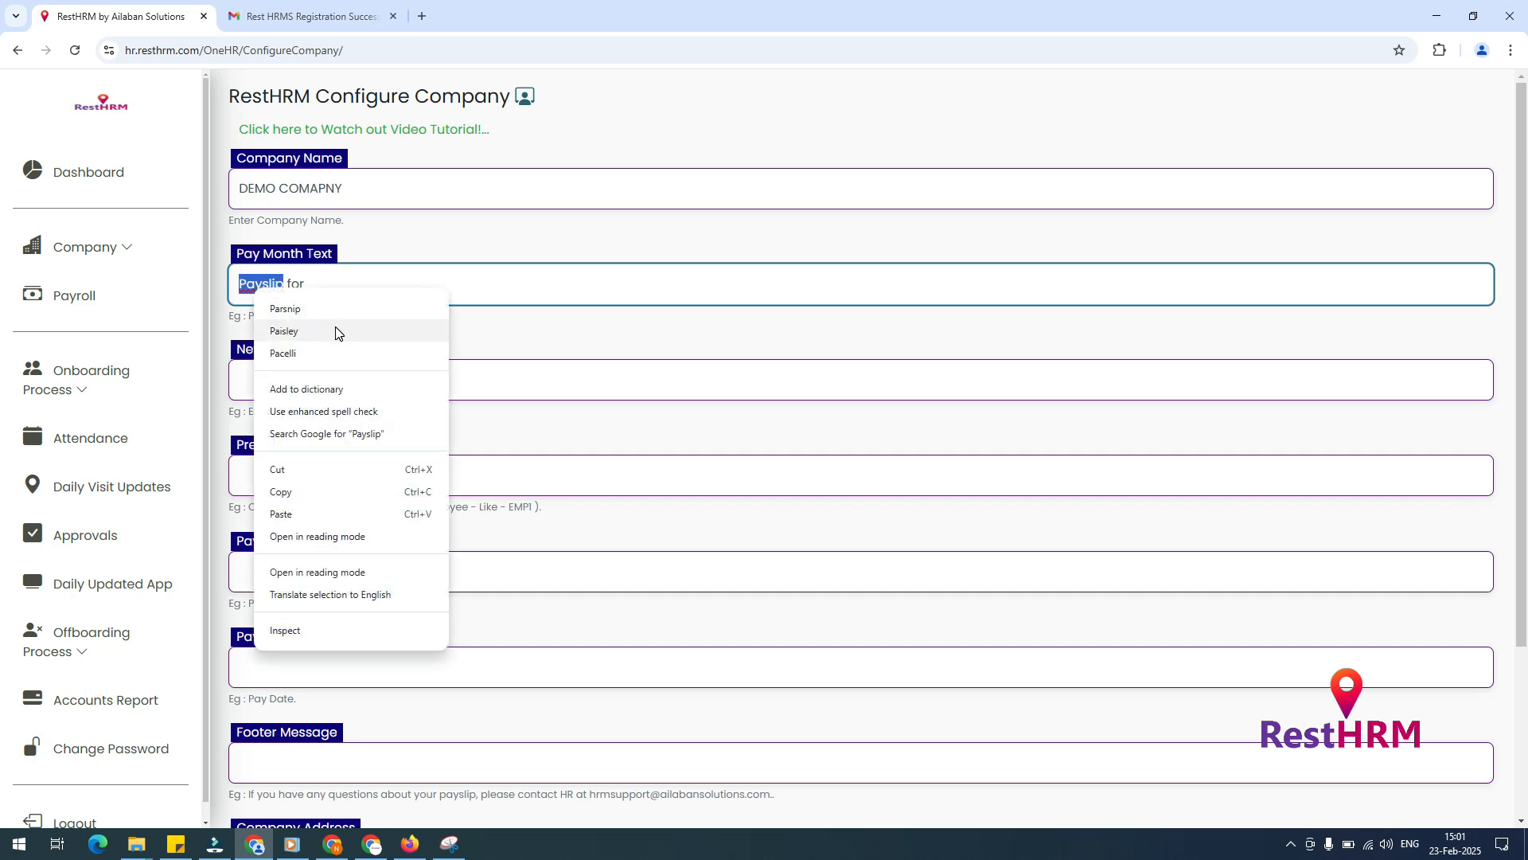
{"action": "left_click", "coordinate": [533, 279]}
{"action": "left_click", "coordinate": [263, 286]}
{"action": "left_click", "coordinate": [386, 284]}
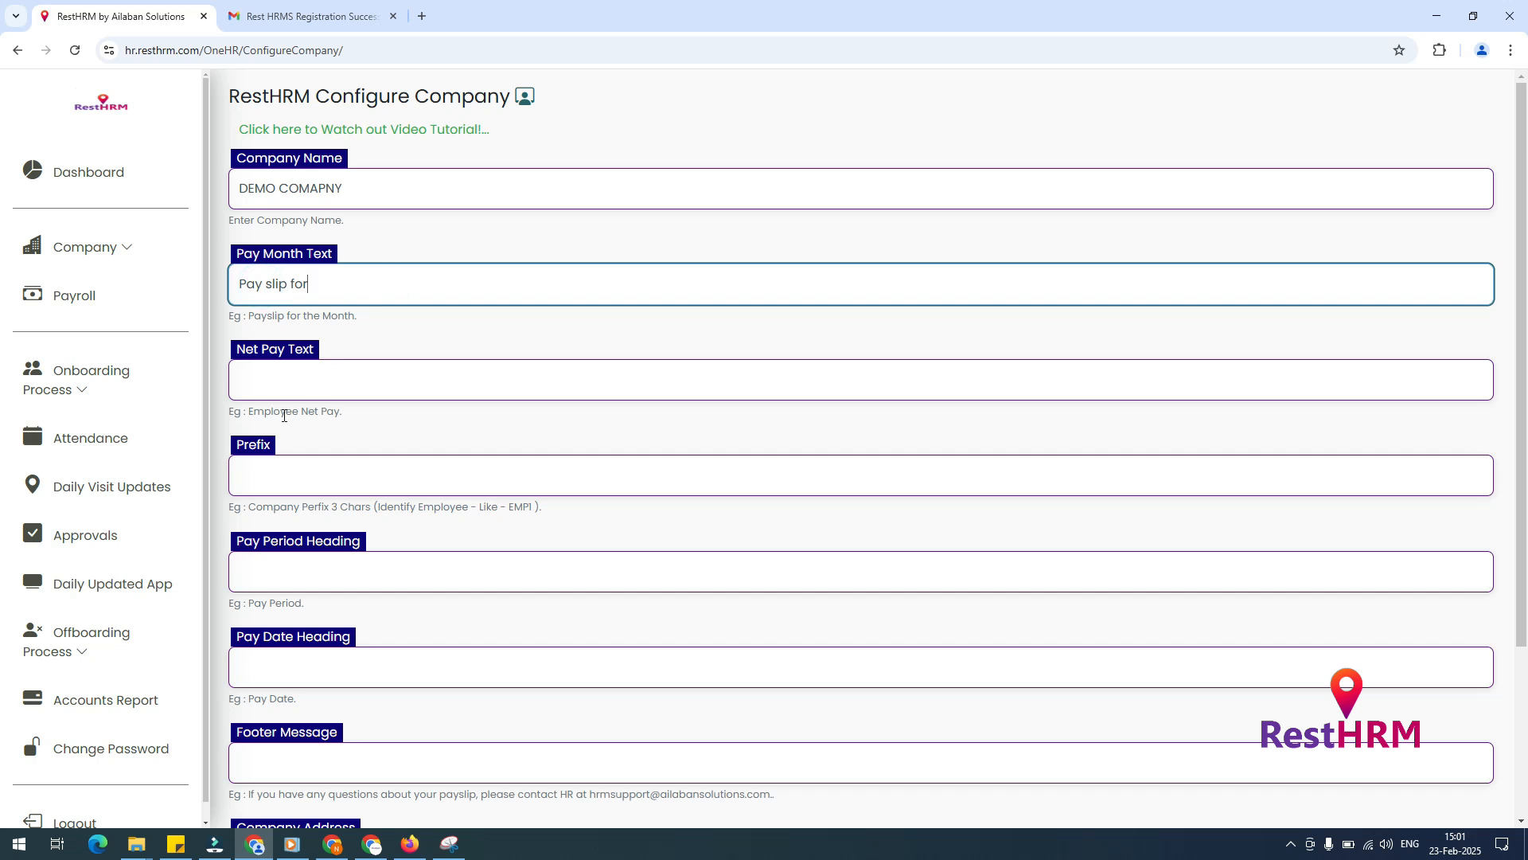
- Highlight "Employee Net Pay" on the sample payslip in Snipping Tool and enter that same text as Net Pay Text in the Chrome form
{"action": "key", "text": "alt+Tab"}
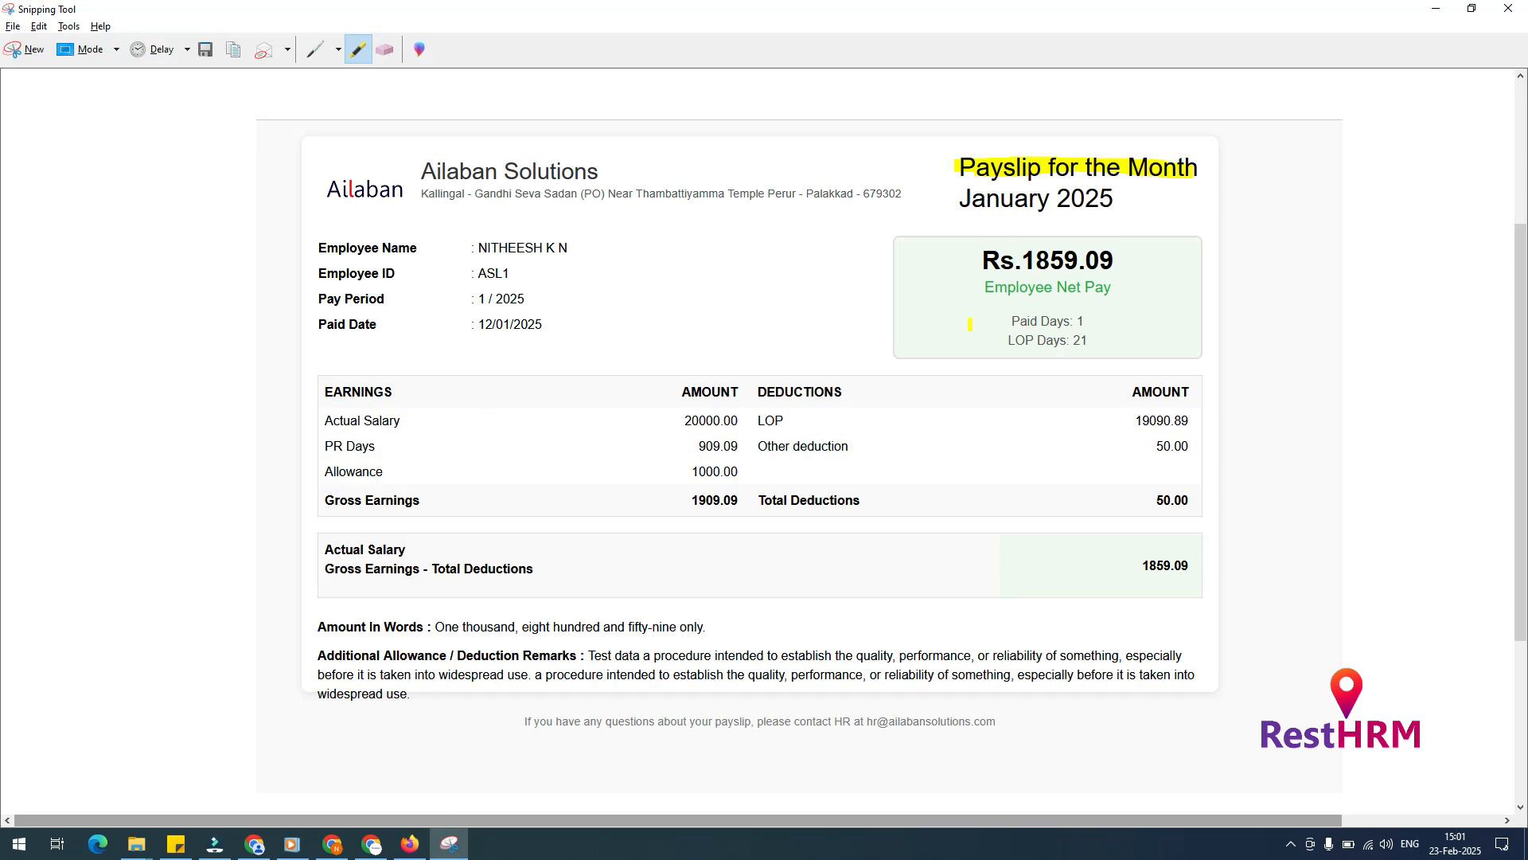
{"action": "left_click_drag", "start_coordinate": [983, 288], "coordinate": [1110, 293]}
{"action": "key", "text": "alt+Tab"}
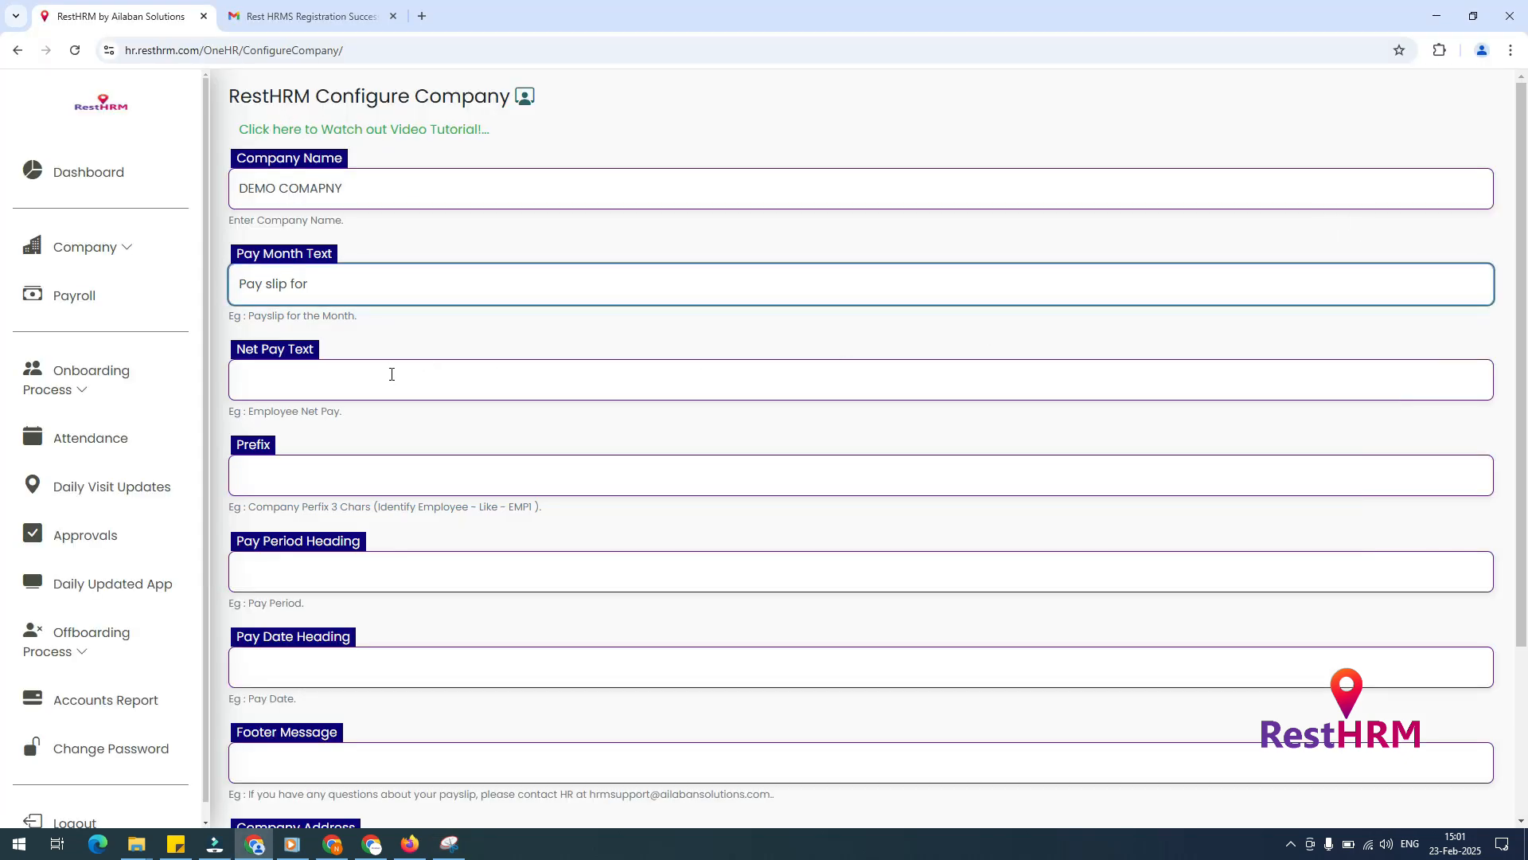
{"action": "left_click", "coordinate": [391, 374]}
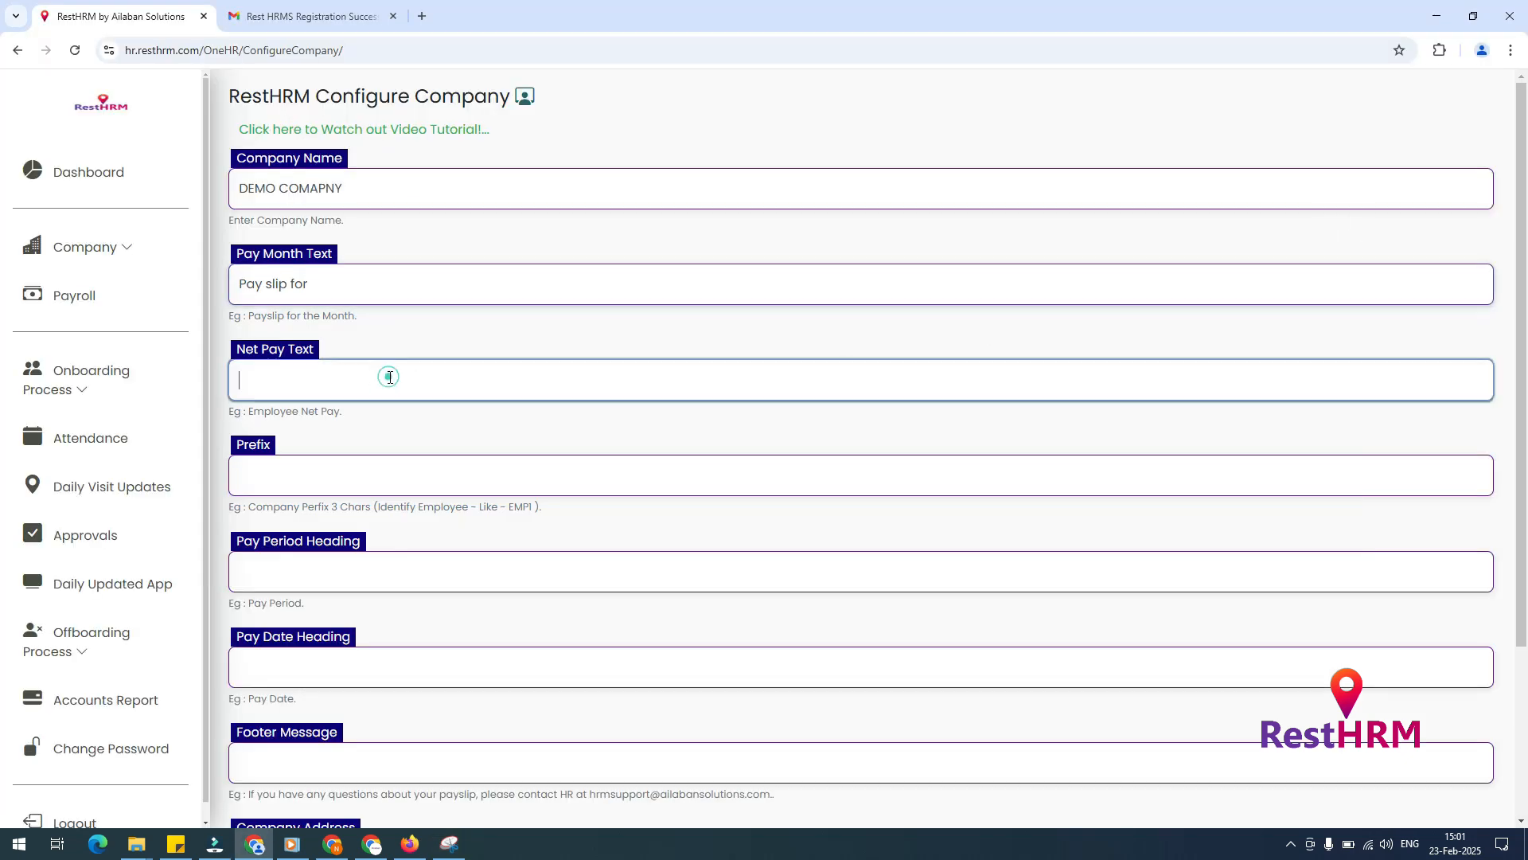
{"action": "type", "text": "Emplo"}
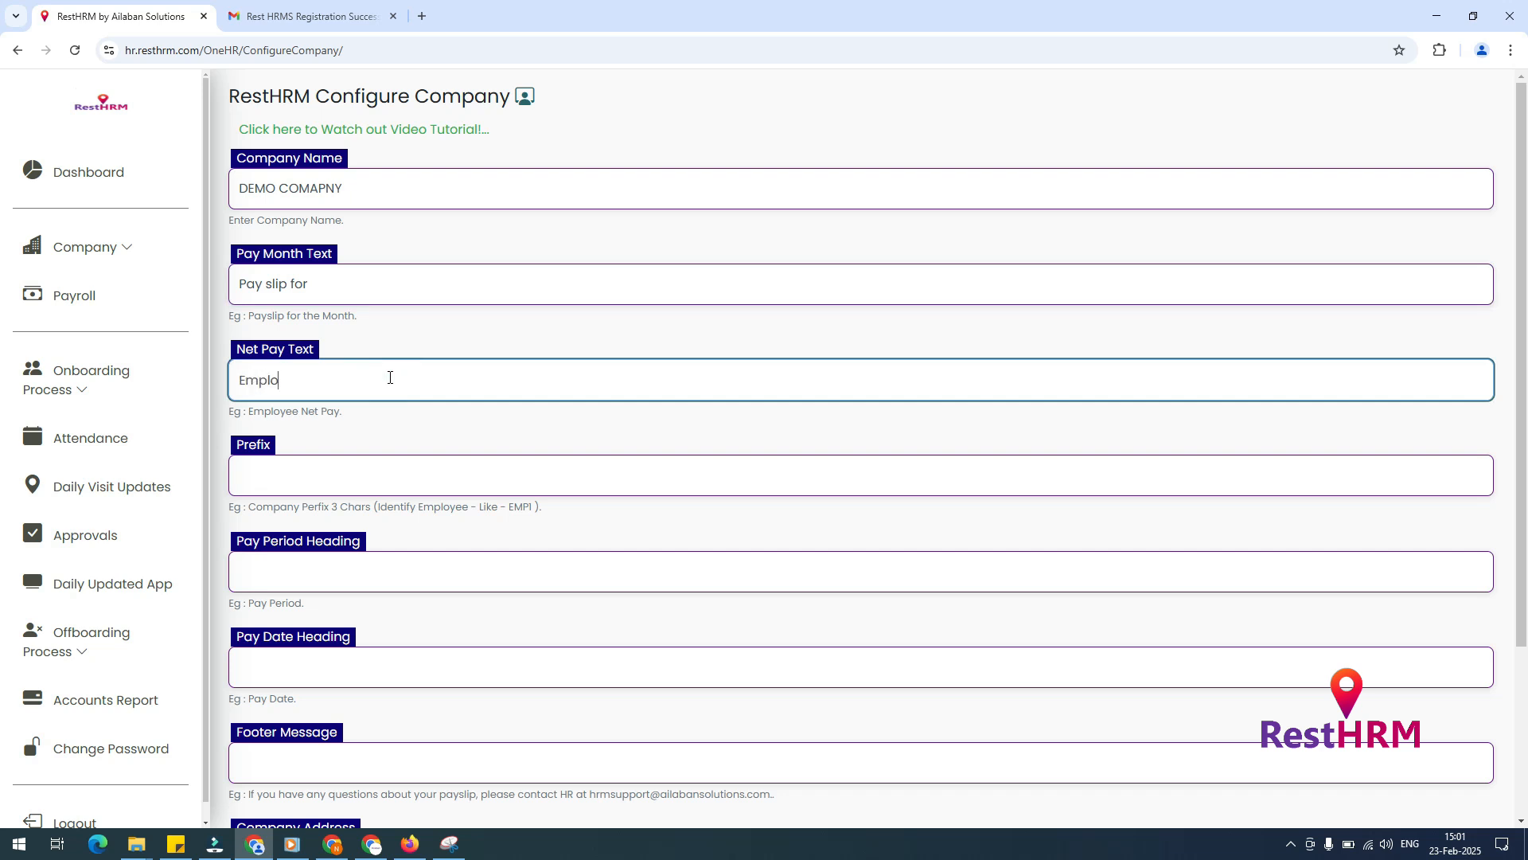
{"action": "type", "text": "yee Net Pay"}
- Highlight the prefix letters of the Employee ID on the sample payslip in Snipping Tool
{"action": "left_click", "coordinate": [375, 462]}
{"action": "key", "text": "alt+Tab"}
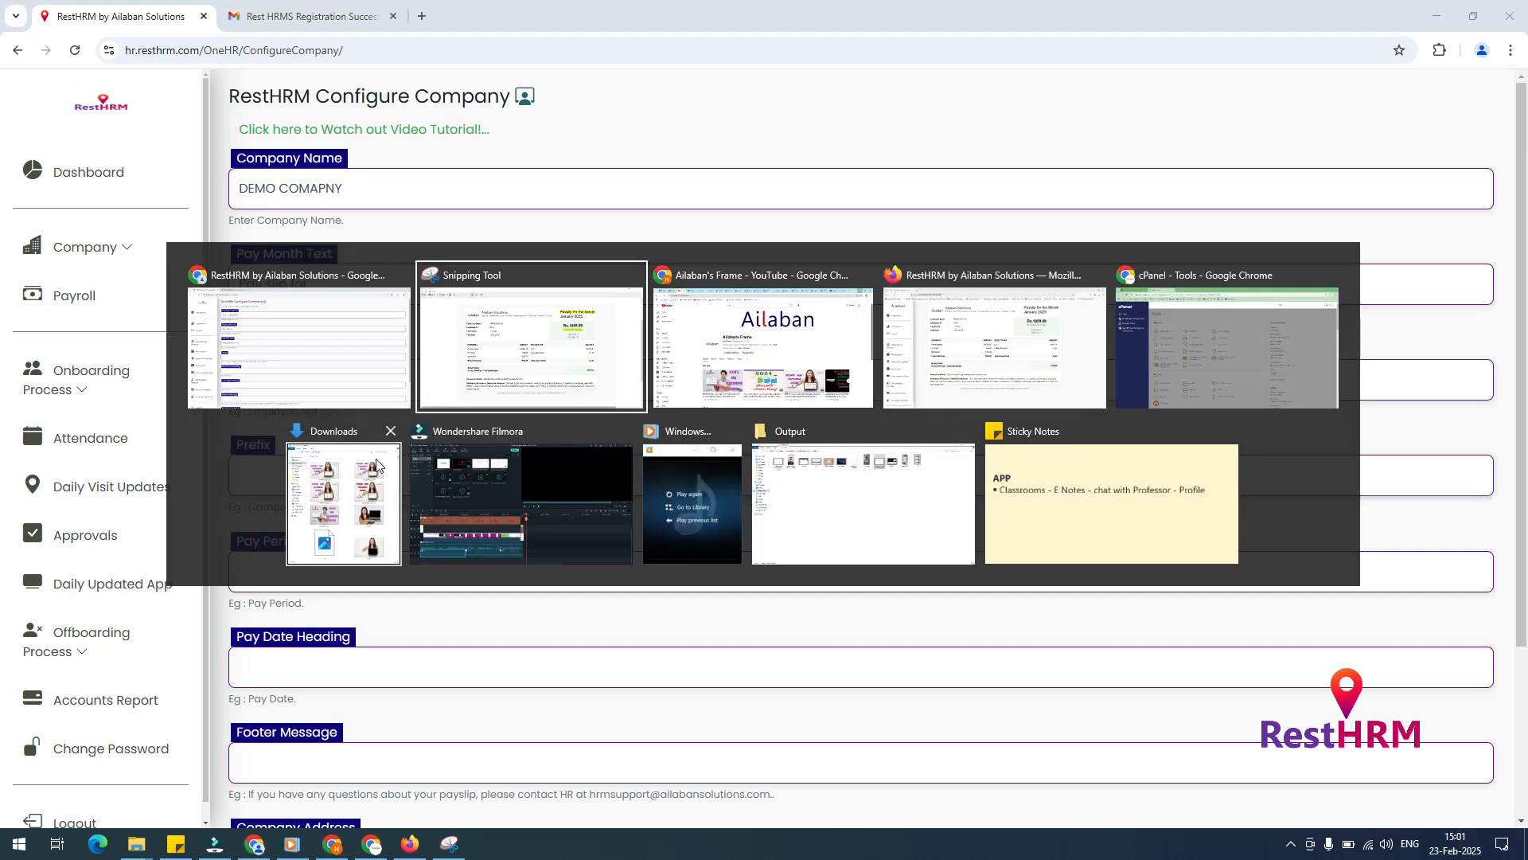
{"action": "left_click", "coordinate": [474, 273]}
{"action": "left_click_drag", "start_coordinate": [474, 273], "coordinate": [502, 273]}
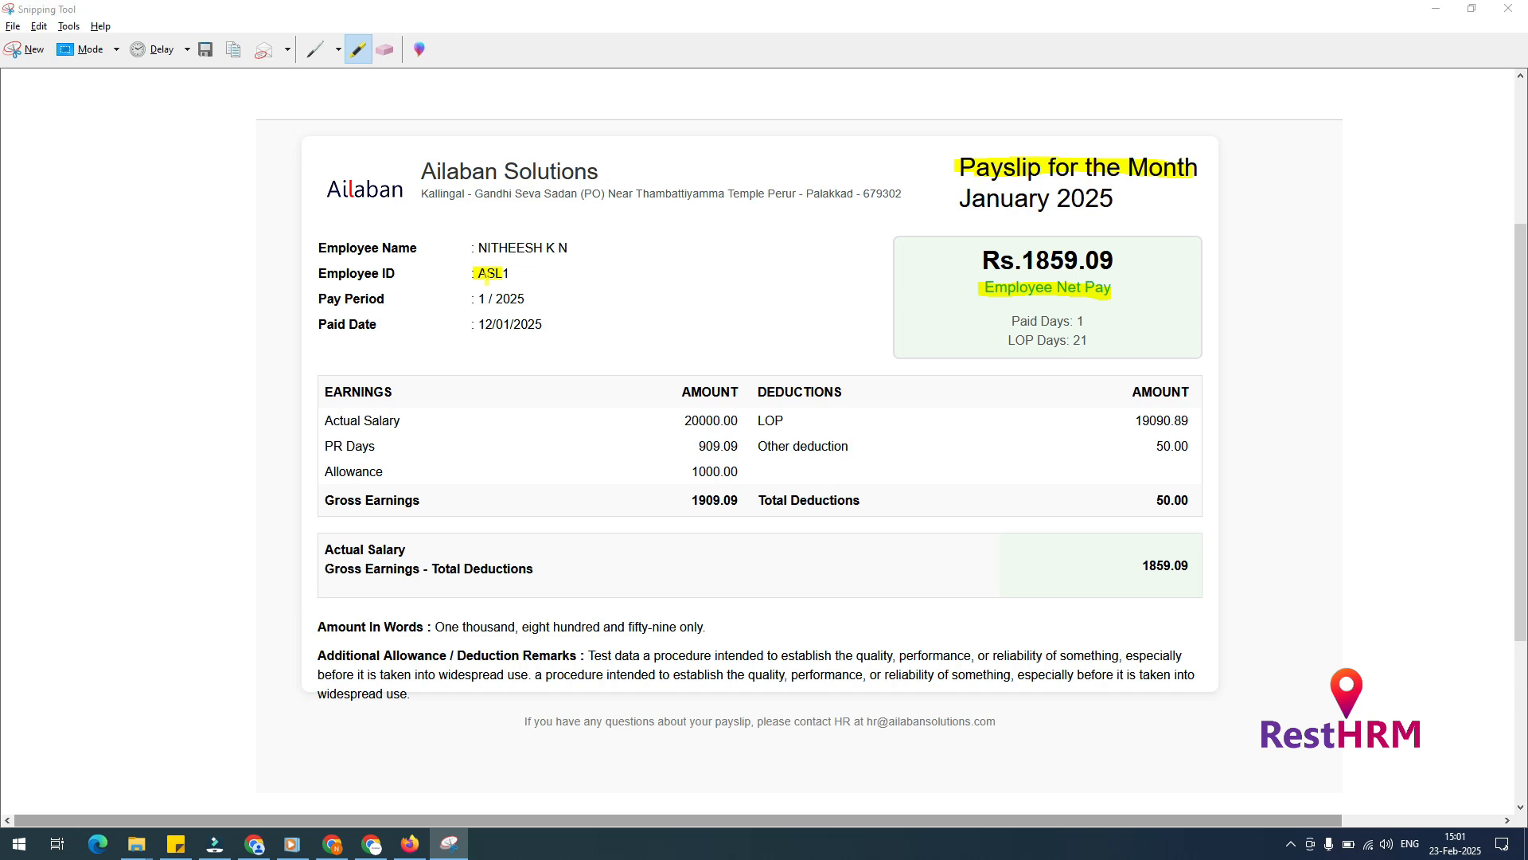
- Return to the configuration form in Chrome and set the employee Prefix to DMO
{"action": "key", "text": "alt+Tab"}
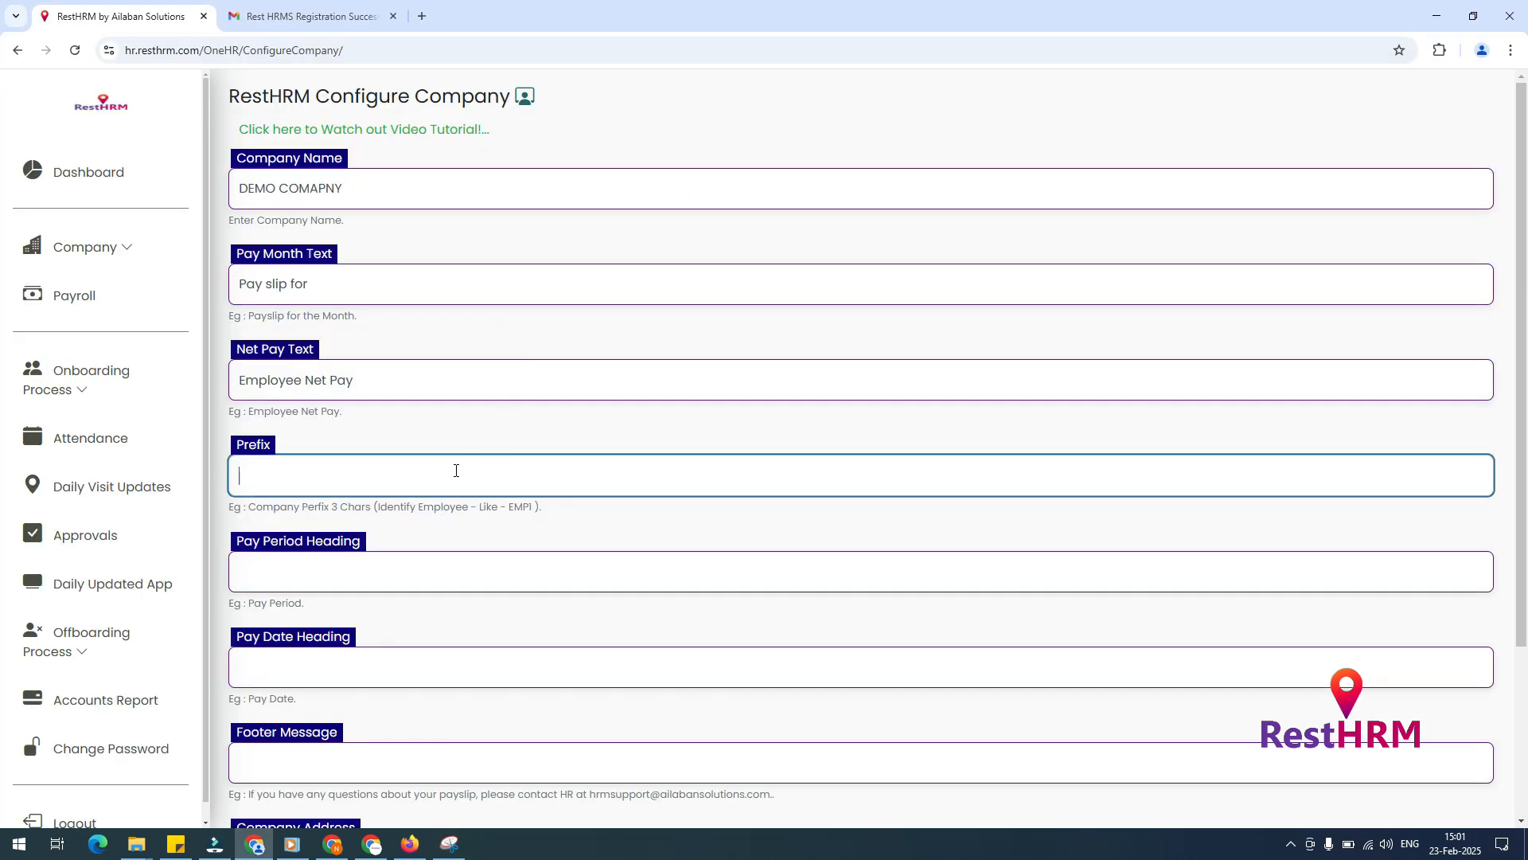
{"action": "type", "text": "ASL"}
{"action": "left_click_drag", "start_coordinate": [281, 469], "coordinate": [213, 472]}
{"action": "type", "text": "DMO"}
- Highlight the "Pay Period" label on the sample payslip in Snipping Tool
{"action": "left_click", "coordinate": [302, 577]}
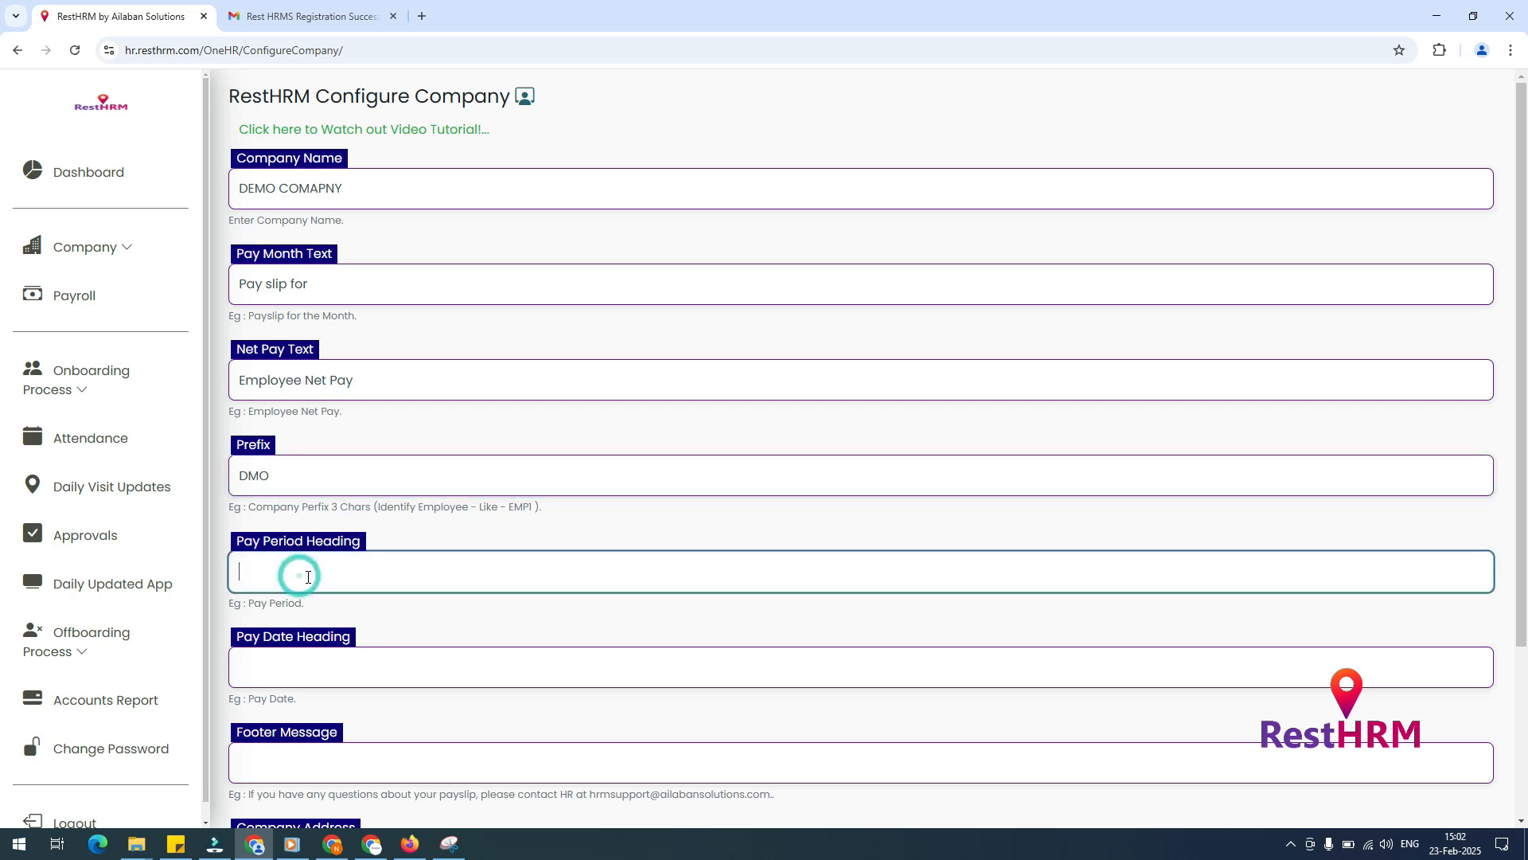
{"action": "key", "text": "alt+Tab"}
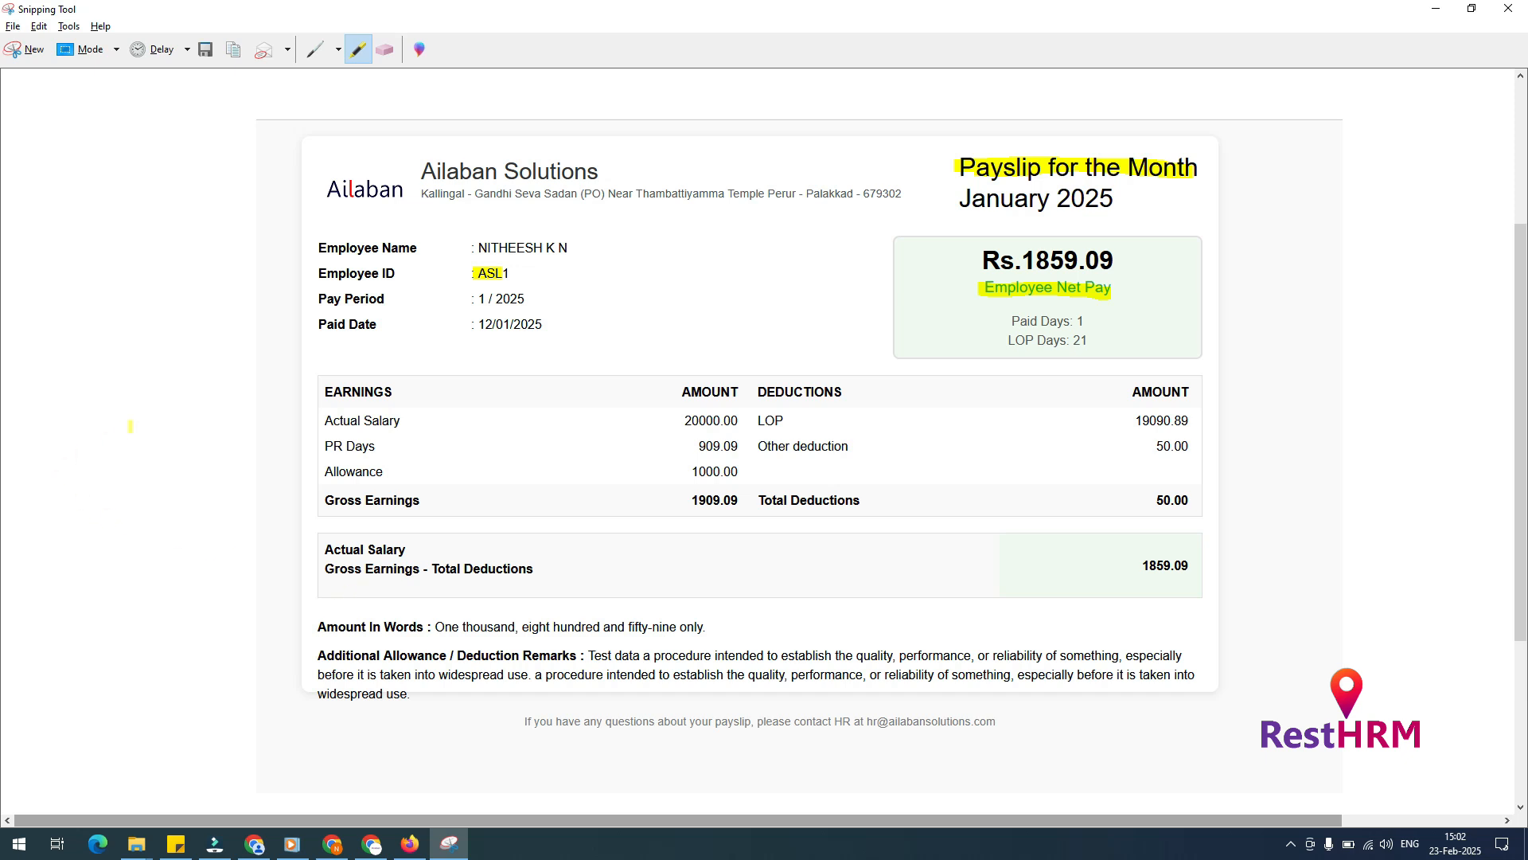
{"action": "left_click_drag", "start_coordinate": [318, 298], "coordinate": [382, 300]}
{"action": "key", "text": "alt+Tab"}
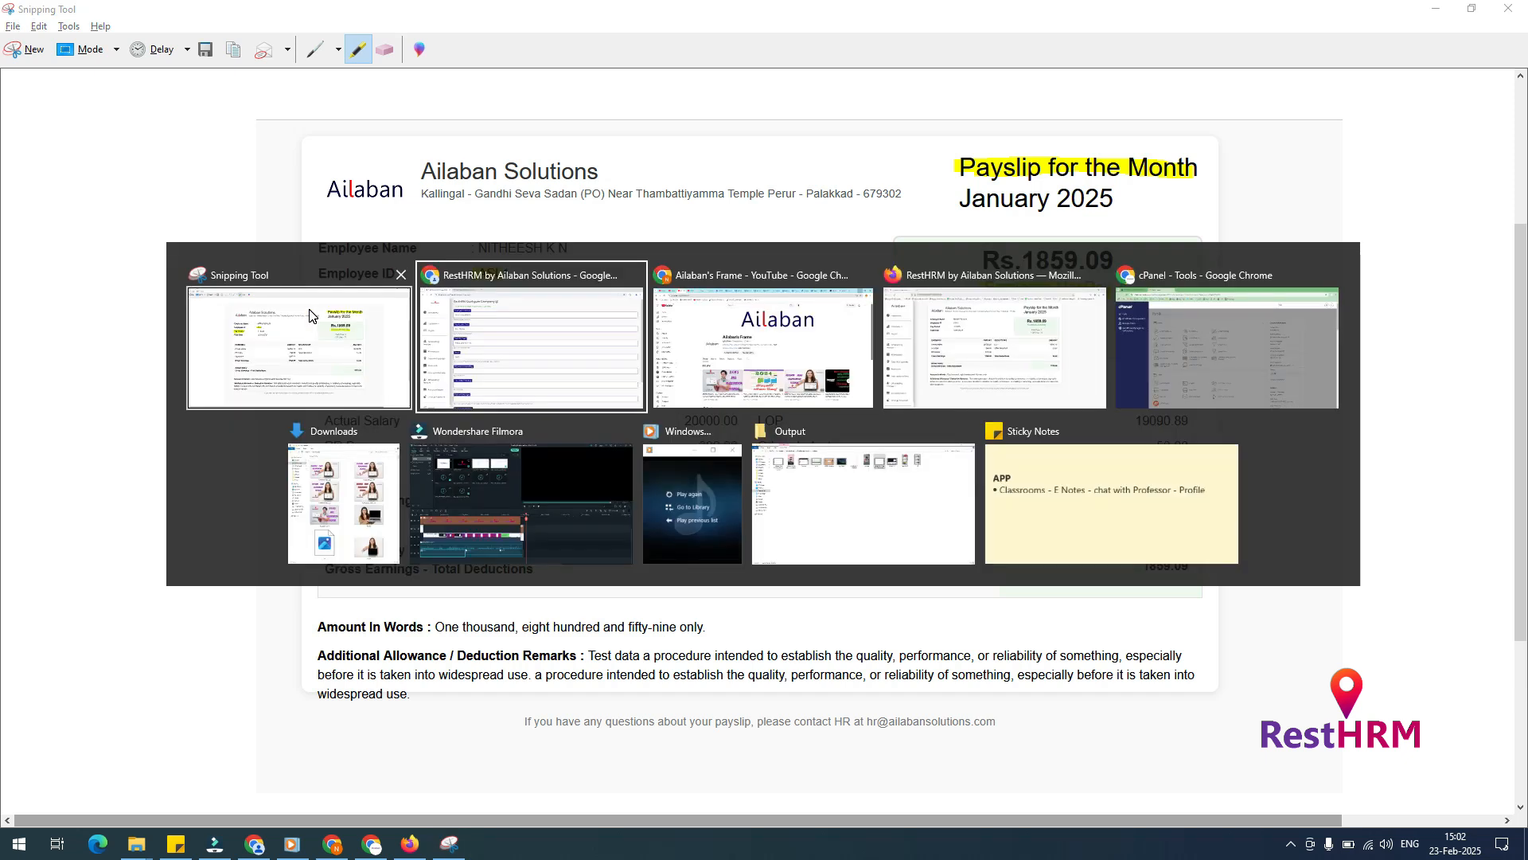
{"action": "left_click", "coordinate": [310, 317]}
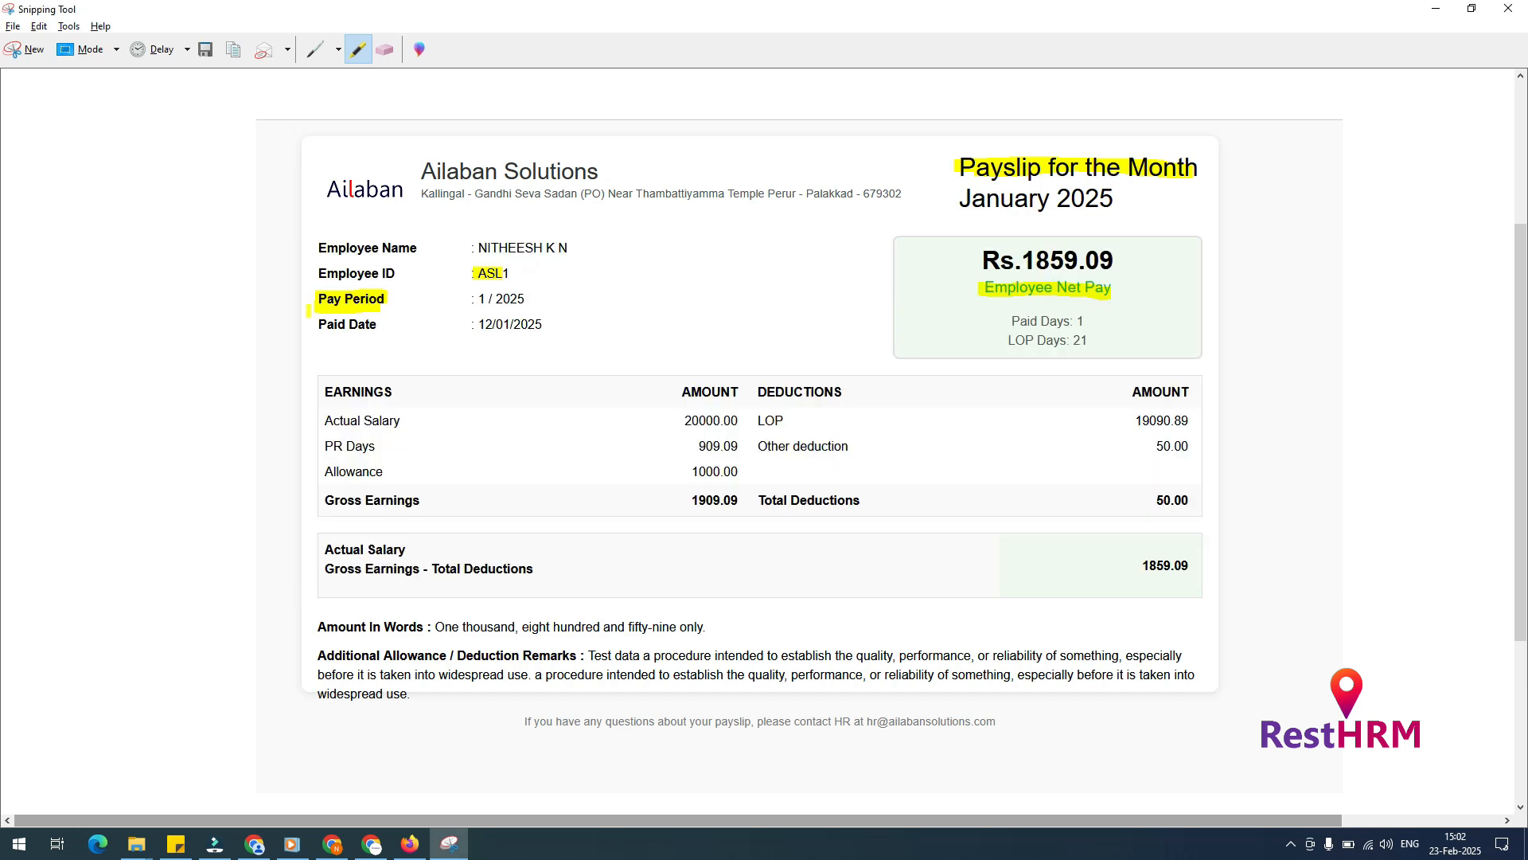
- Return to the configuration form in Chrome and enter "Salary Month" as the Pay Period Heading
{"action": "key", "text": "alt+Tab"}
{"action": "left_click", "coordinate": [298, 581]}
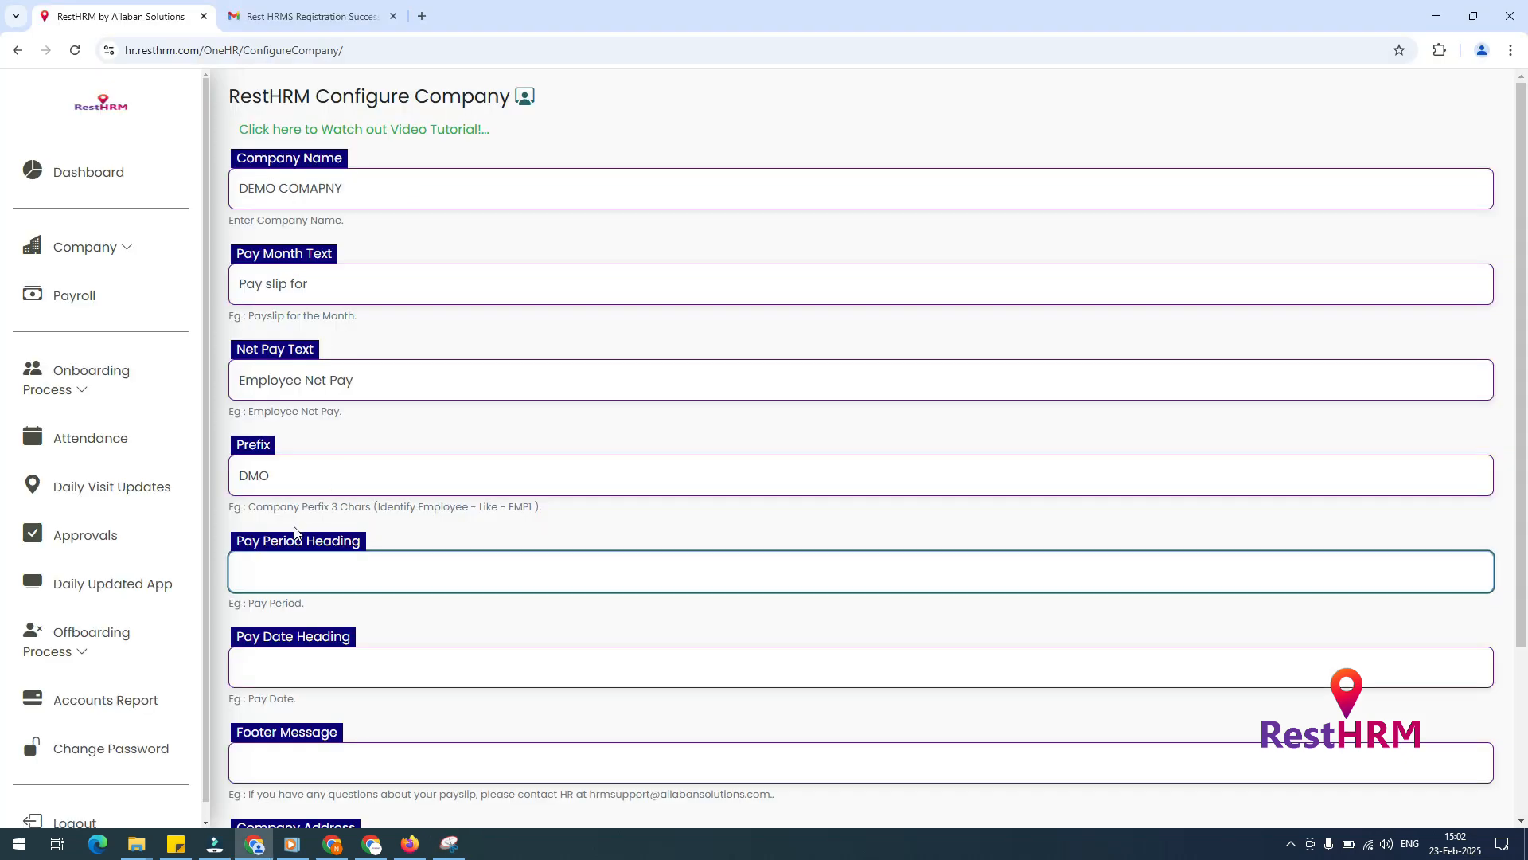
{"action": "type", "text": "Pay Mont"}
{"action": "type", "text": "h"}
{"action": "key", "text": "BackSpace"}
{"action": "key", "text": "BackSpace"}
{"action": "key", "text": "BackSpace"}
{"action": "type", "text": "Salary"}
- Highlight "Paid Date" on the sample payslip in Snipping Tool and enter "Salary process date" as Pay Date Heading in the Chrome form
{"action": "left_click", "coordinate": [306, 665]}
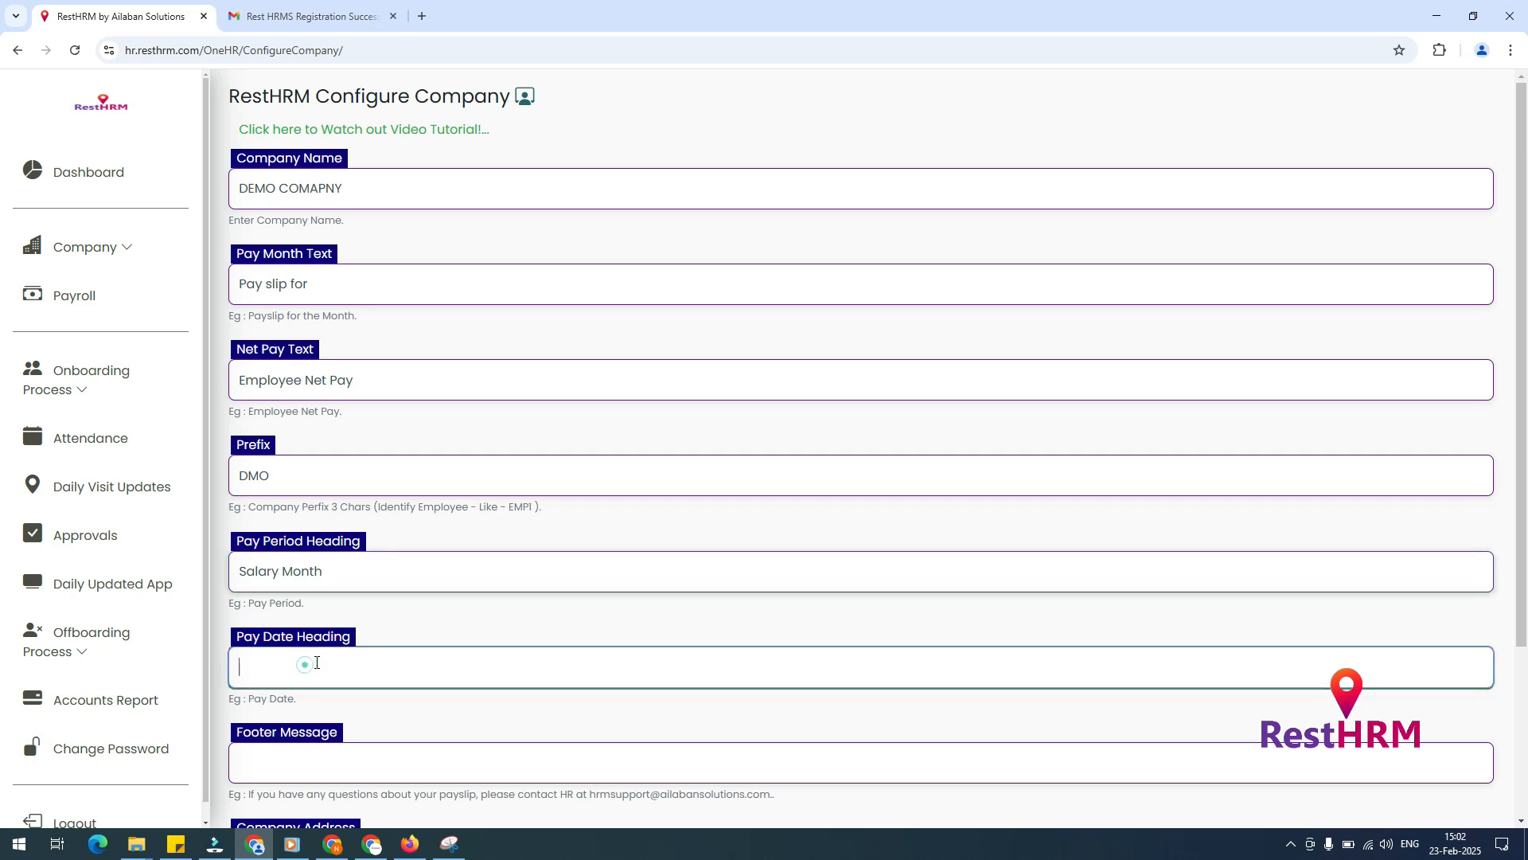
{"action": "key", "text": "alt+Tab"}
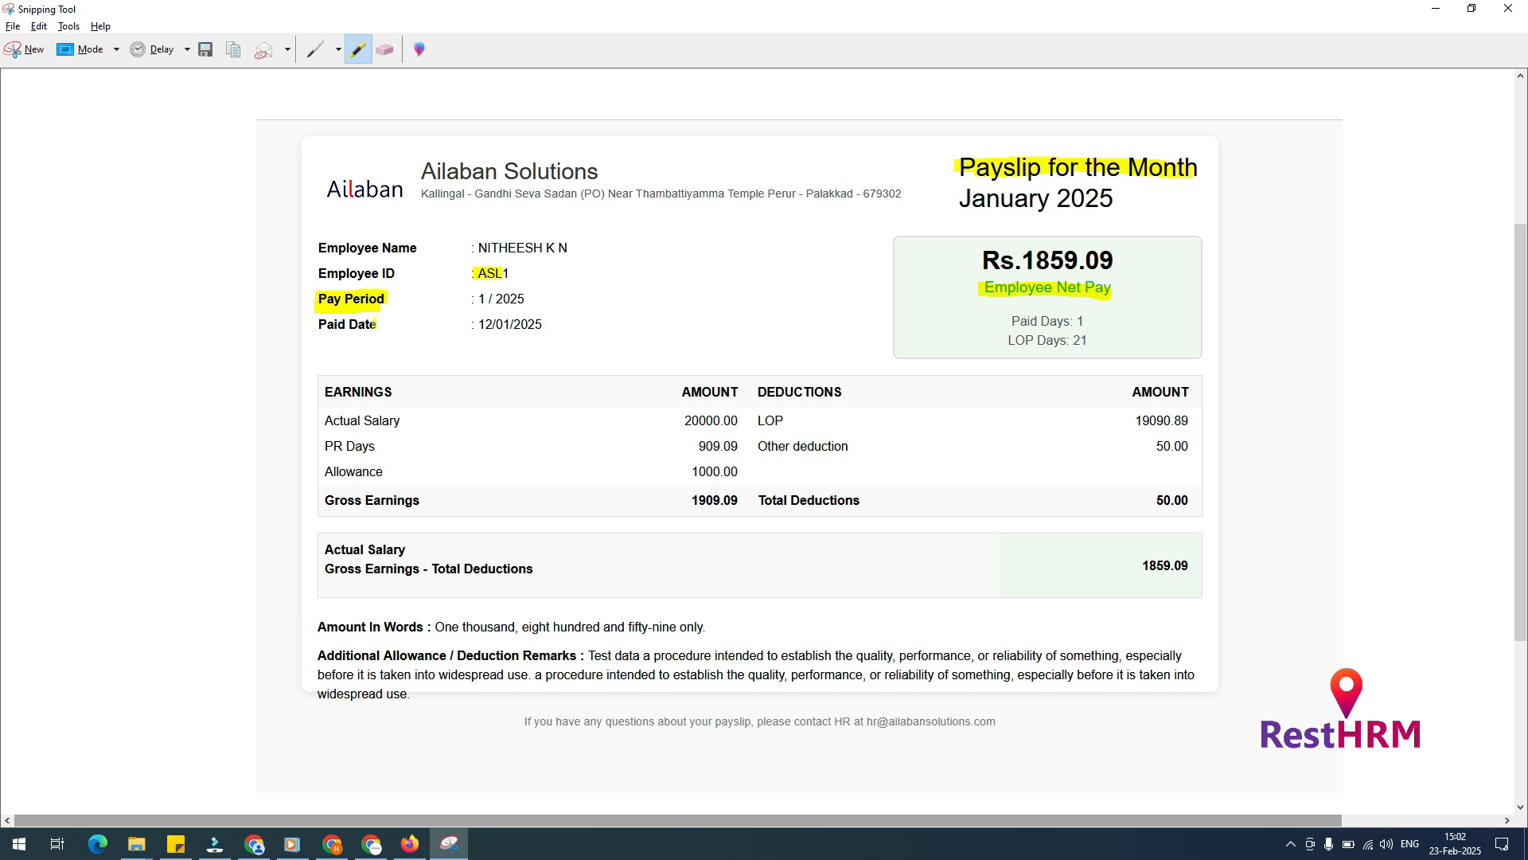
{"action": "key", "text": "alt+Tab"}
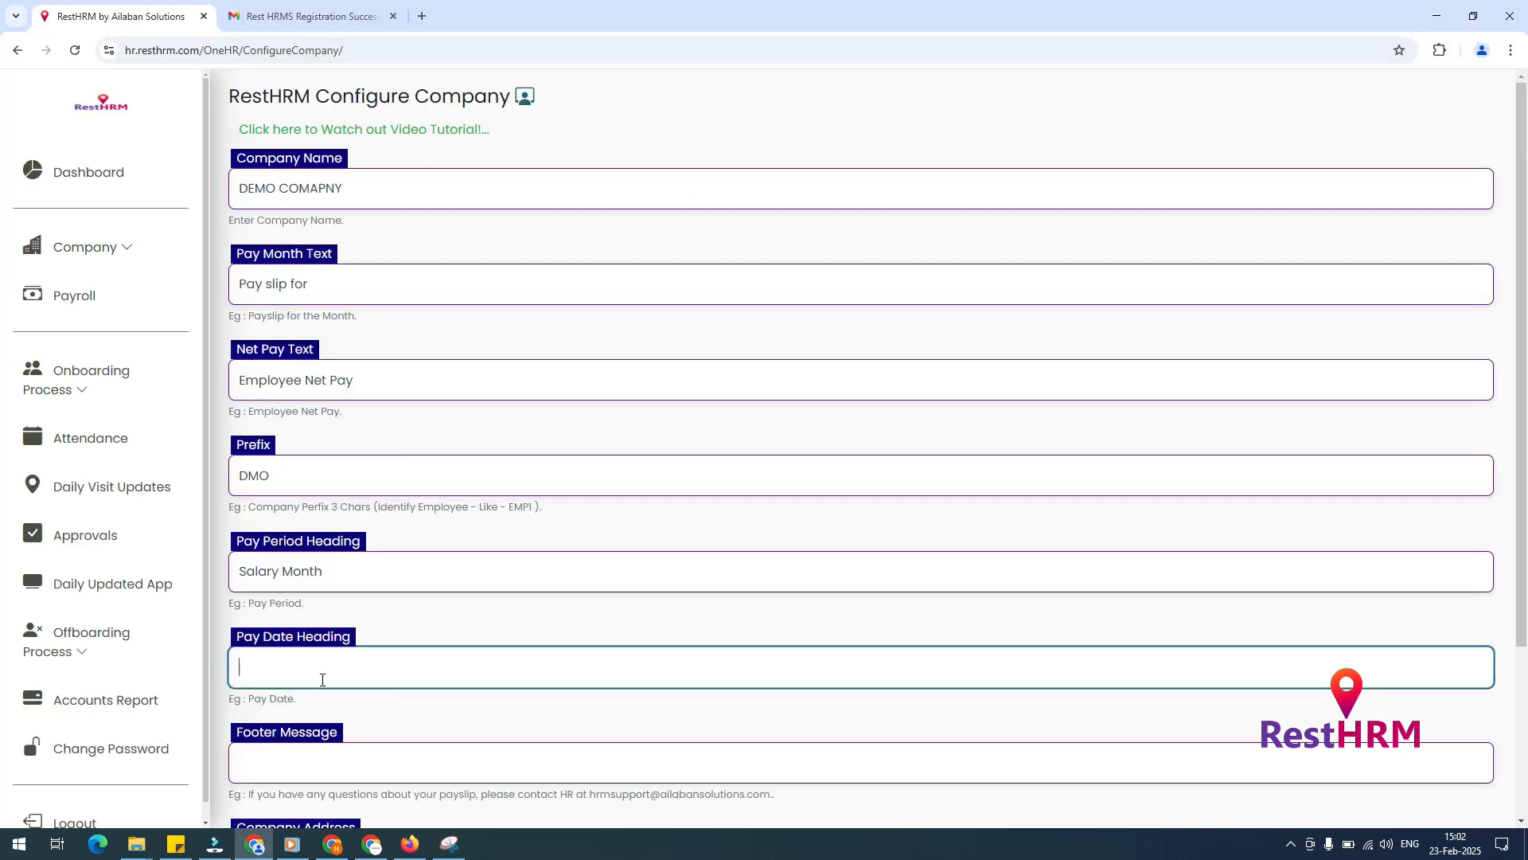
{"action": "type", "text": "Salary proceess date"}
{"action": "right_click", "coordinate": [323, 668]}
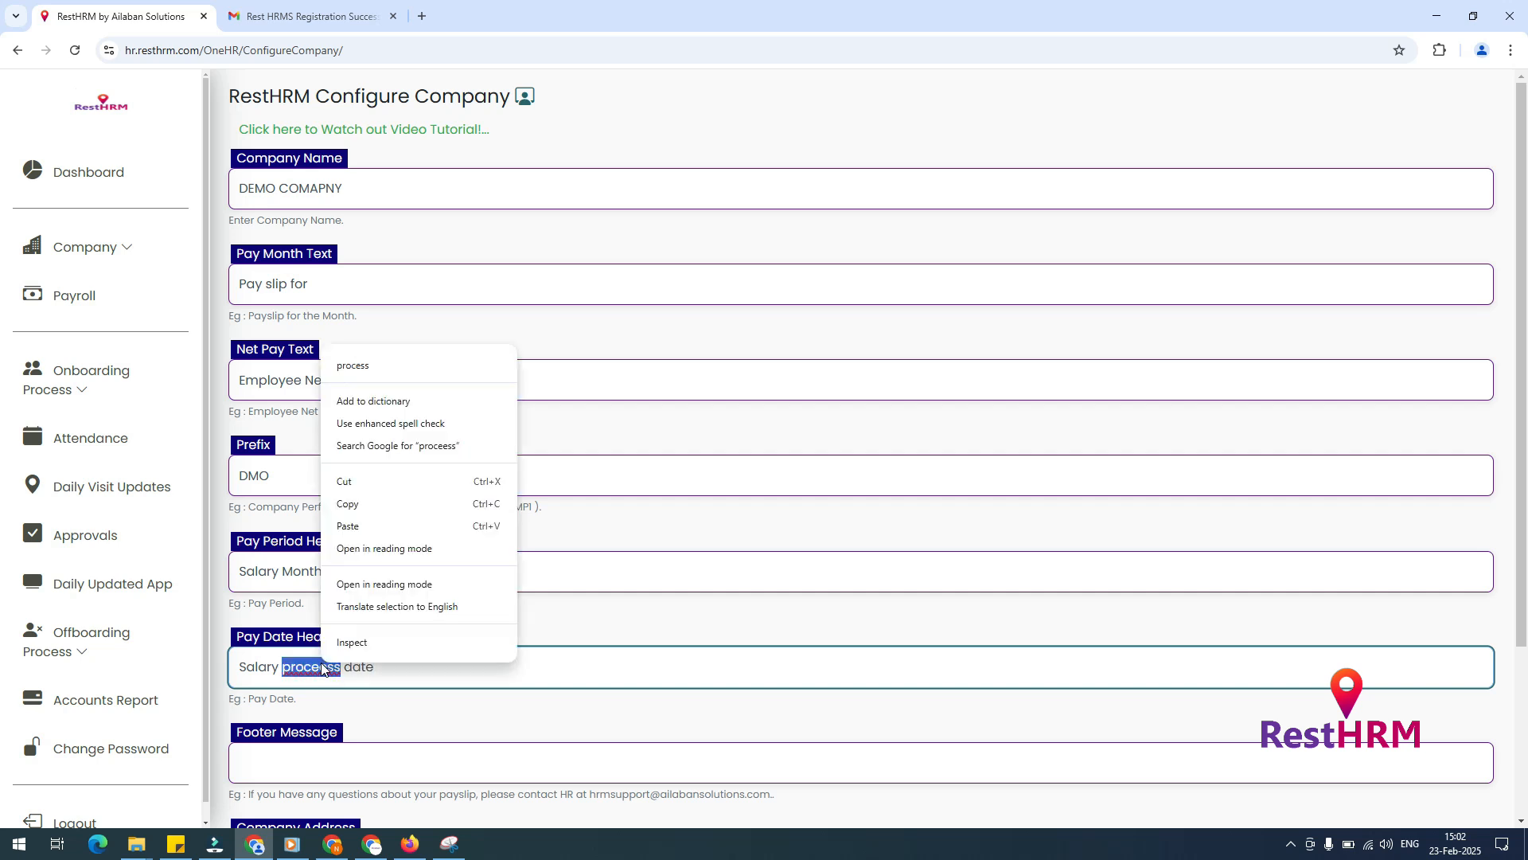
{"action": "left_click", "coordinate": [390, 368]}
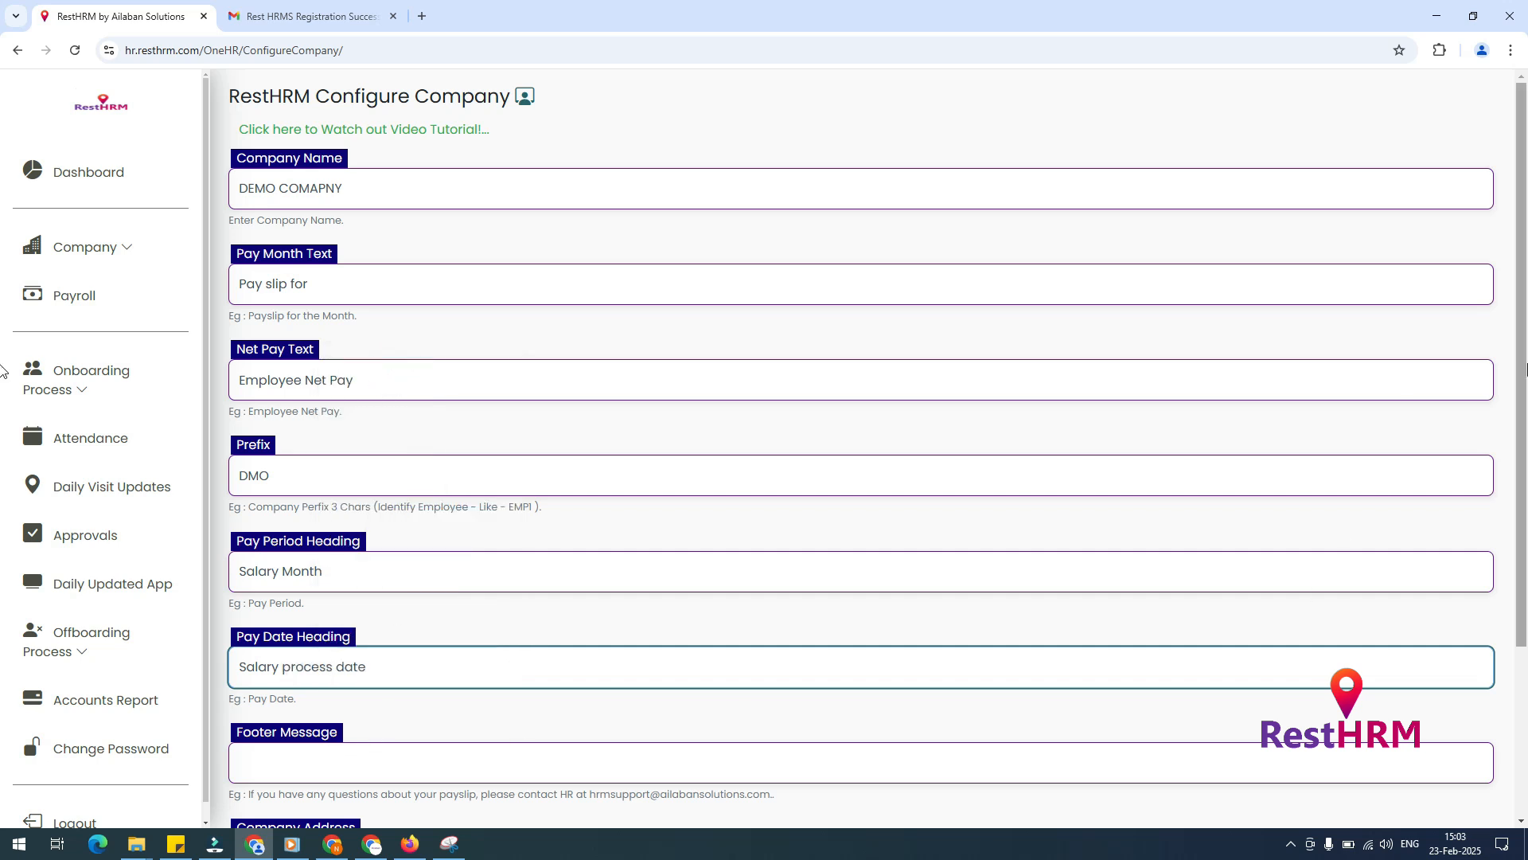
{"action": "scroll", "coordinate": [636, 641], "scroll_direction": "down", "scroll_amount": 3}
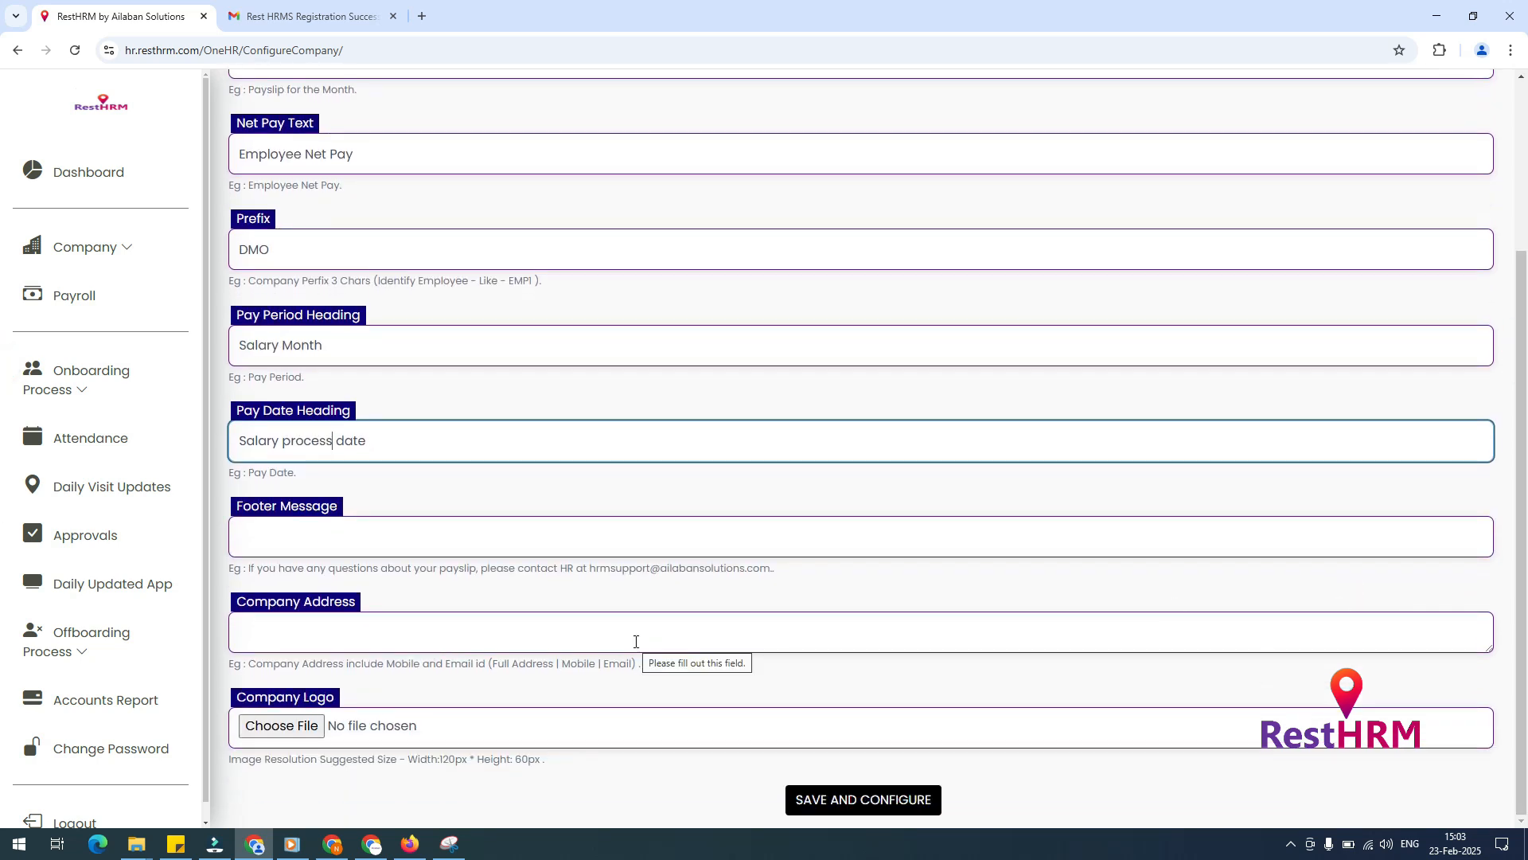
- Highlight the HR contact line at the foot of the sample payslip in Snipping Tool
{"action": "key", "text": "alt+Tab"}
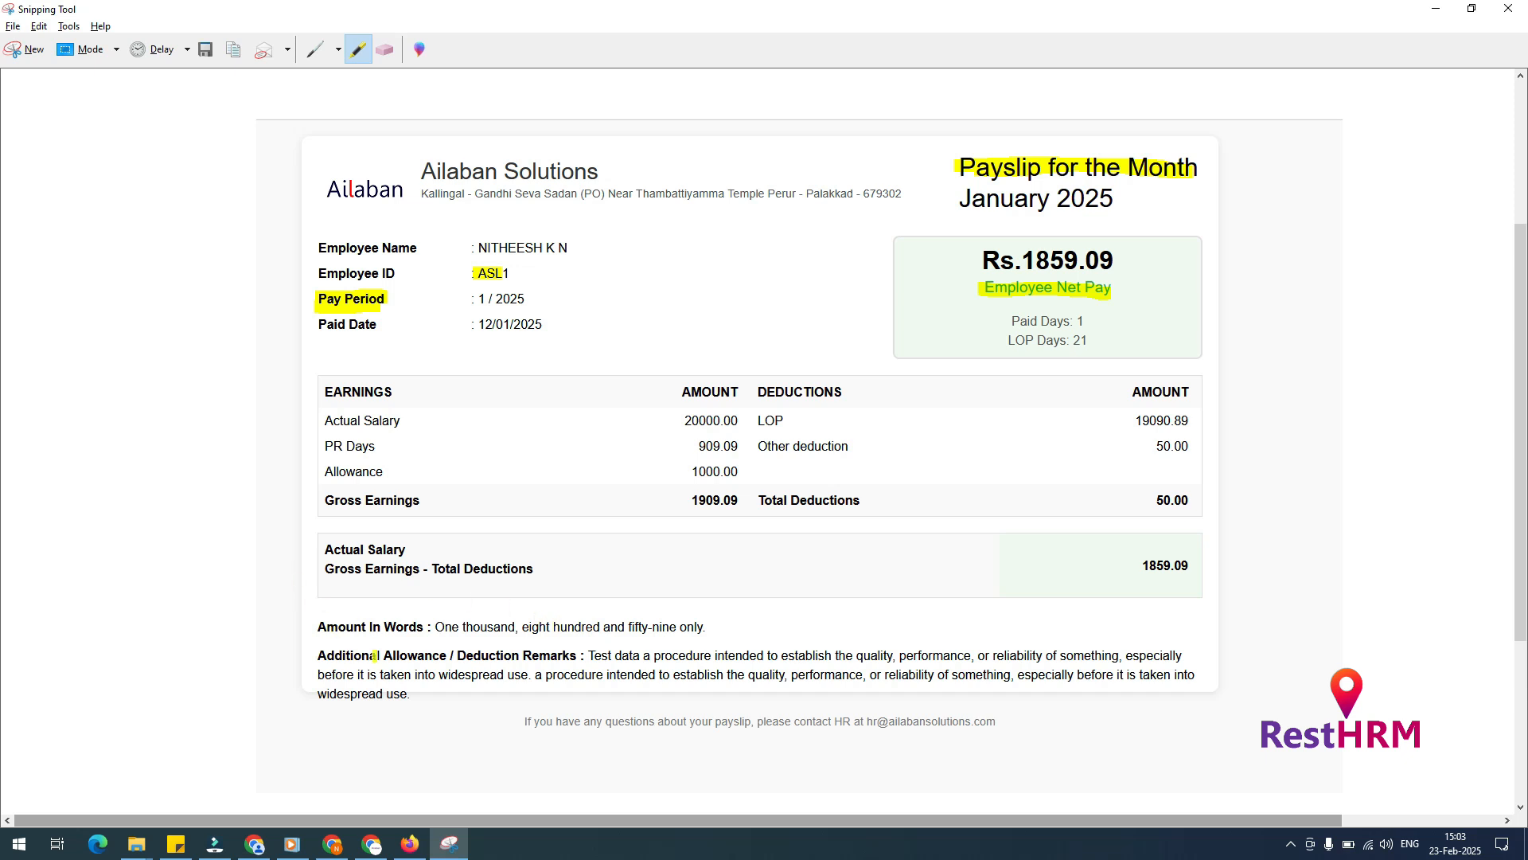
{"action": "mouse_move", "coordinate": [514, 722]}
{"action": "left_mouse_down"}
{"action": "mouse_move", "coordinate": [1015, 734]}
{"action": "mouse_move", "coordinate": [769, 721]}
{"action": "left_mouse_up"}
{"action": "left_click_drag", "start_coordinate": [579, 721], "coordinate": [788, 725]}
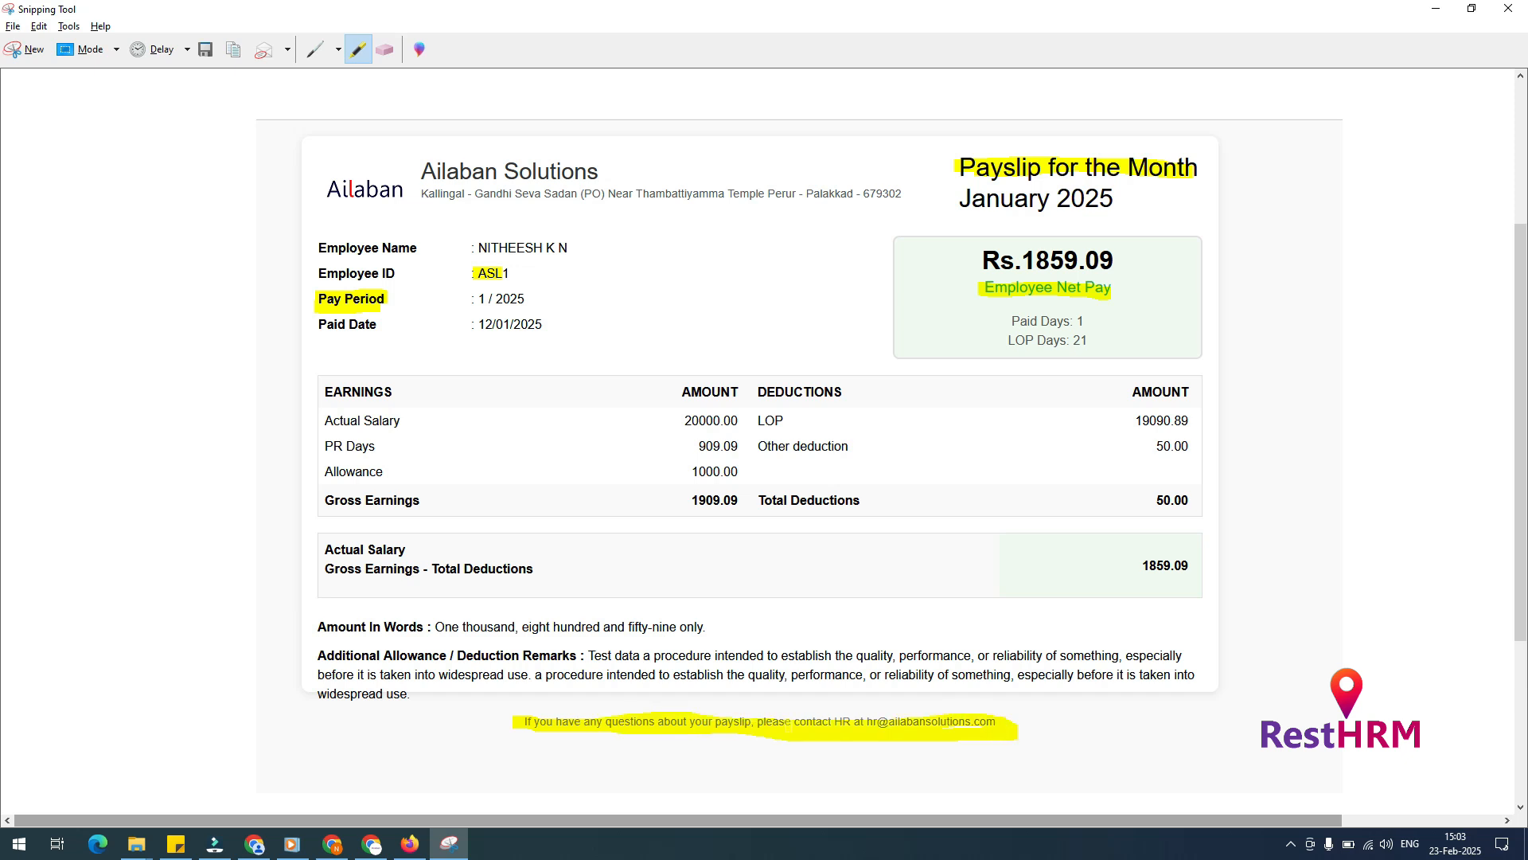
{"action": "mouse_move", "coordinate": [959, 721]}
{"action": "left_mouse_down"}
{"action": "mouse_move", "coordinate": [517, 710]}
{"action": "mouse_move", "coordinate": [614, 708]}
{"action": "left_mouse_up"}
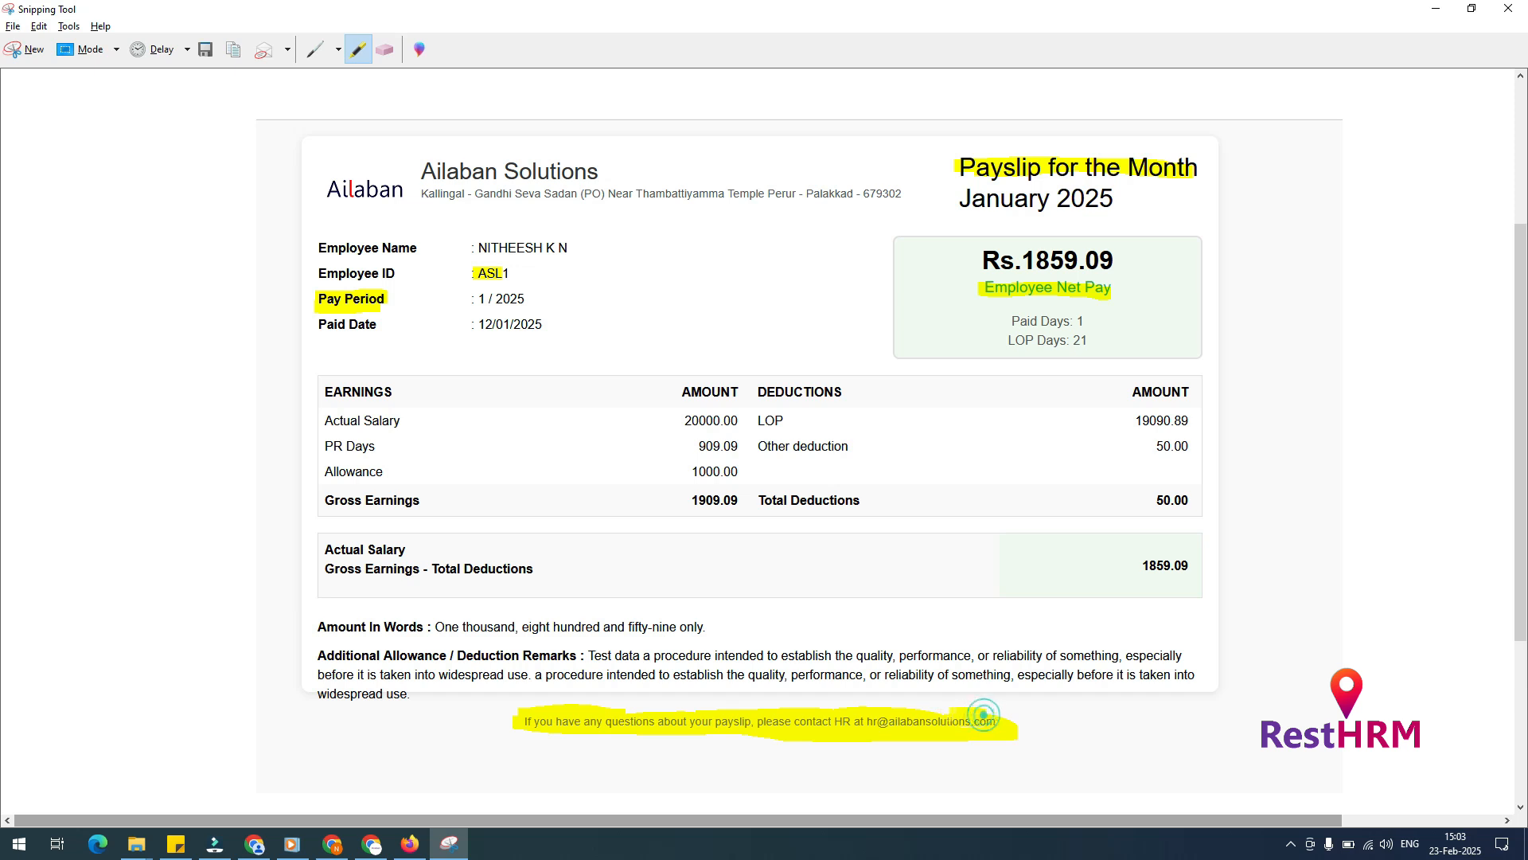
- Return to the configuration form in Chrome and copy the example payslip-questions text into the Footer Message
{"action": "key", "text": "alt+Tab"}
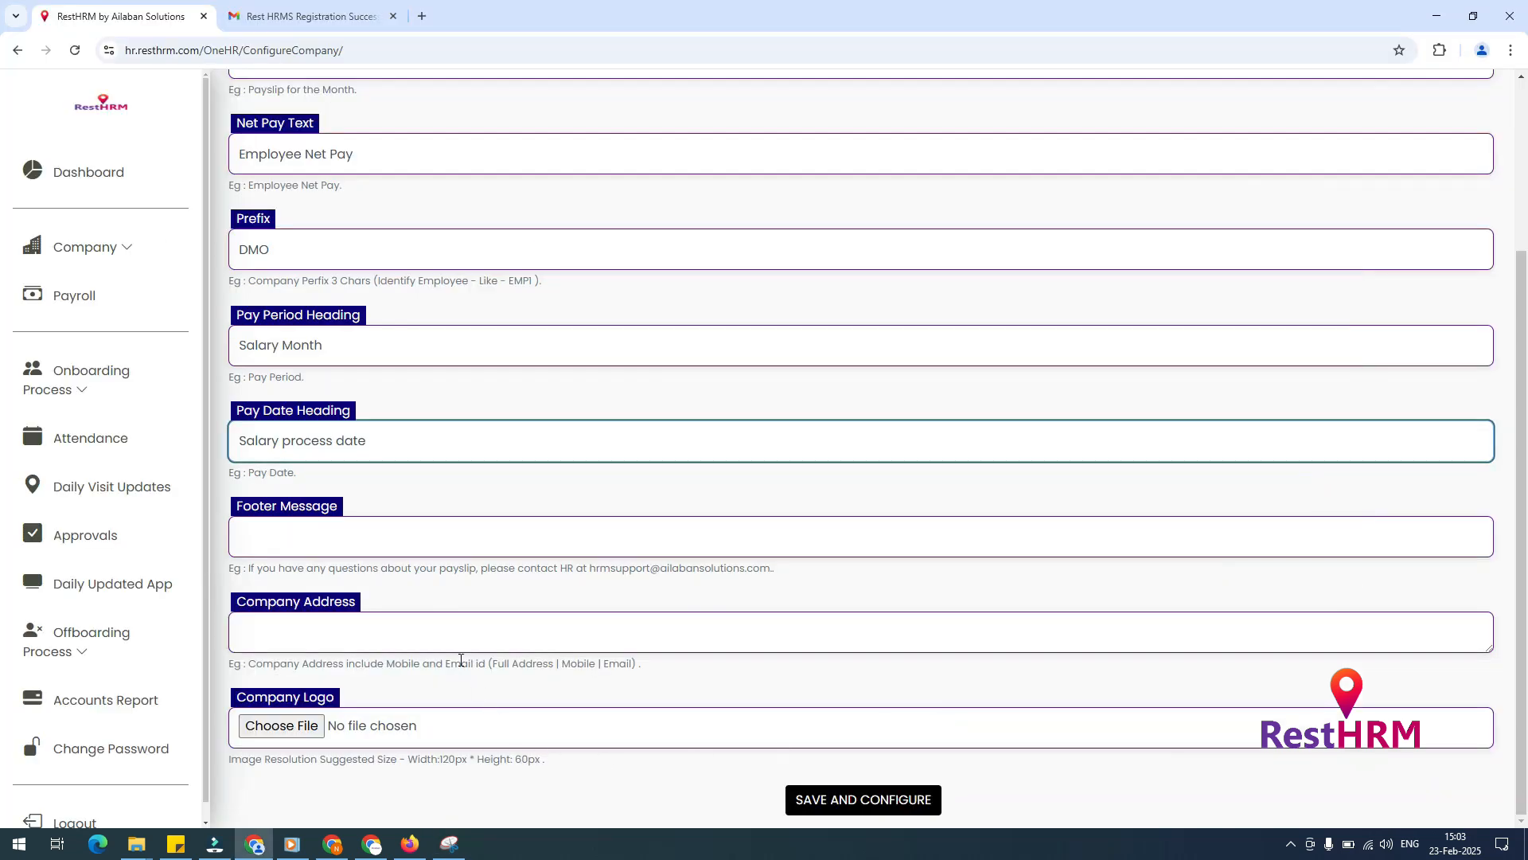
{"action": "left_click", "coordinate": [451, 625]}
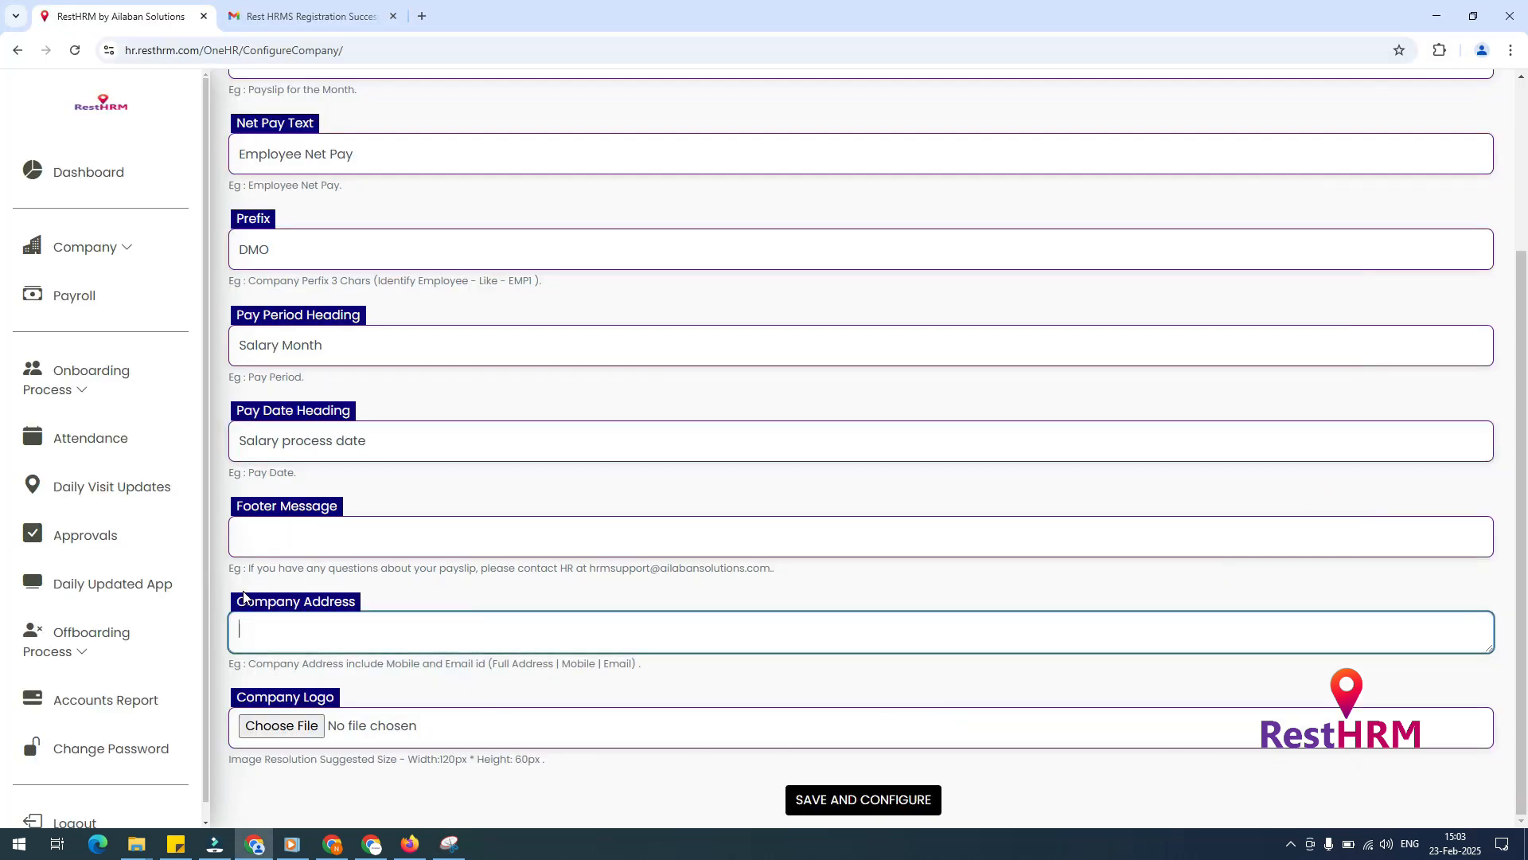
{"action": "left_click_drag", "start_coordinate": [248, 569], "coordinate": [777, 578]}
{"action": "key", "text": "ctrl+c"}
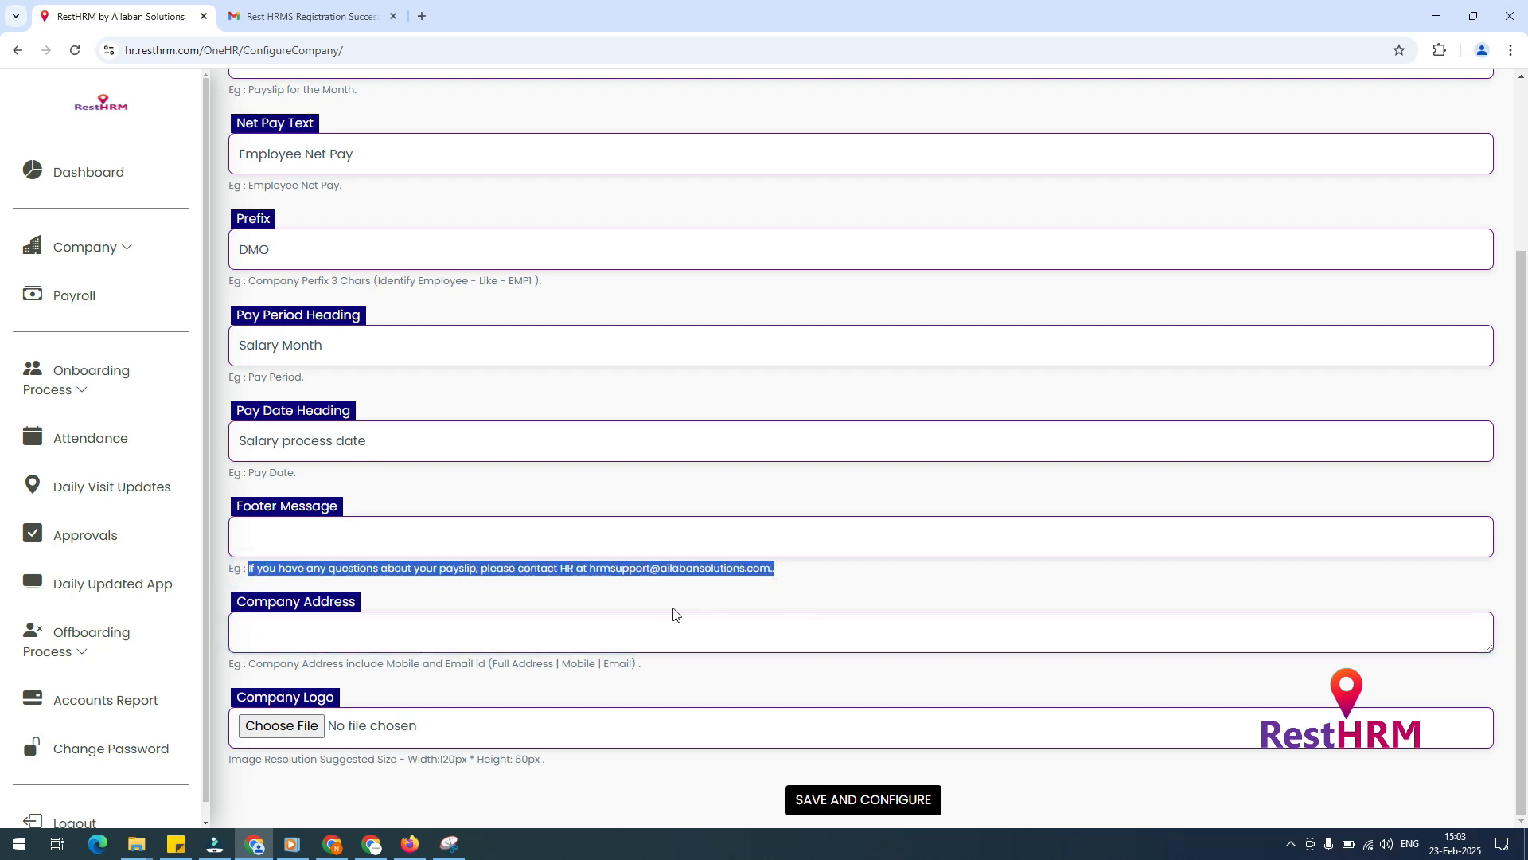
{"action": "left_click", "coordinate": [548, 548]}
{"action": "key", "text": "ctrl+v"}
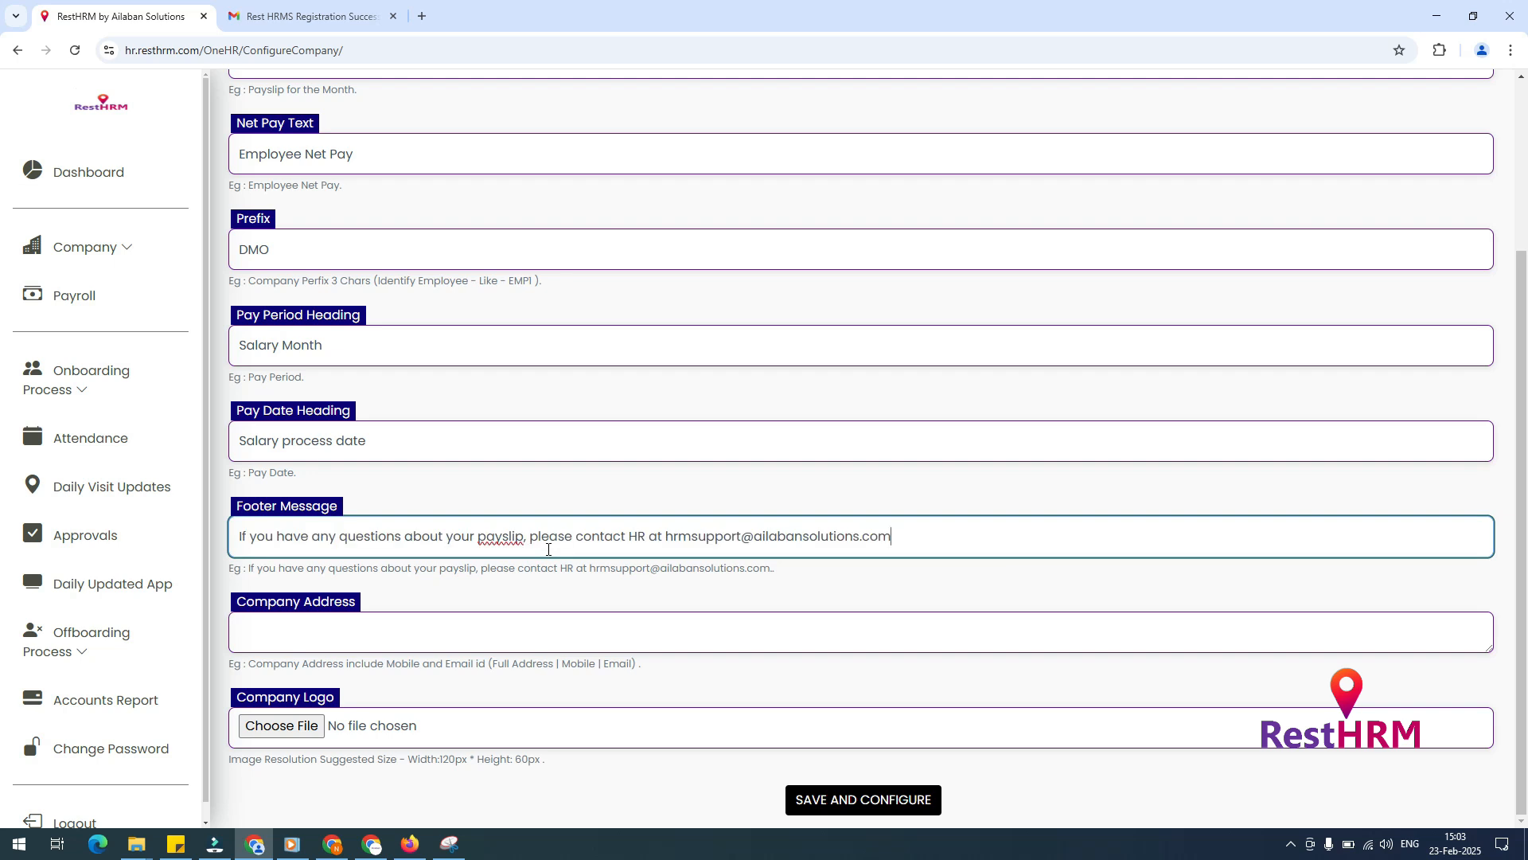
- Highlight the company address beneath the company name on the sample payslip in Snipping Tool
{"action": "left_click", "coordinate": [433, 625]}
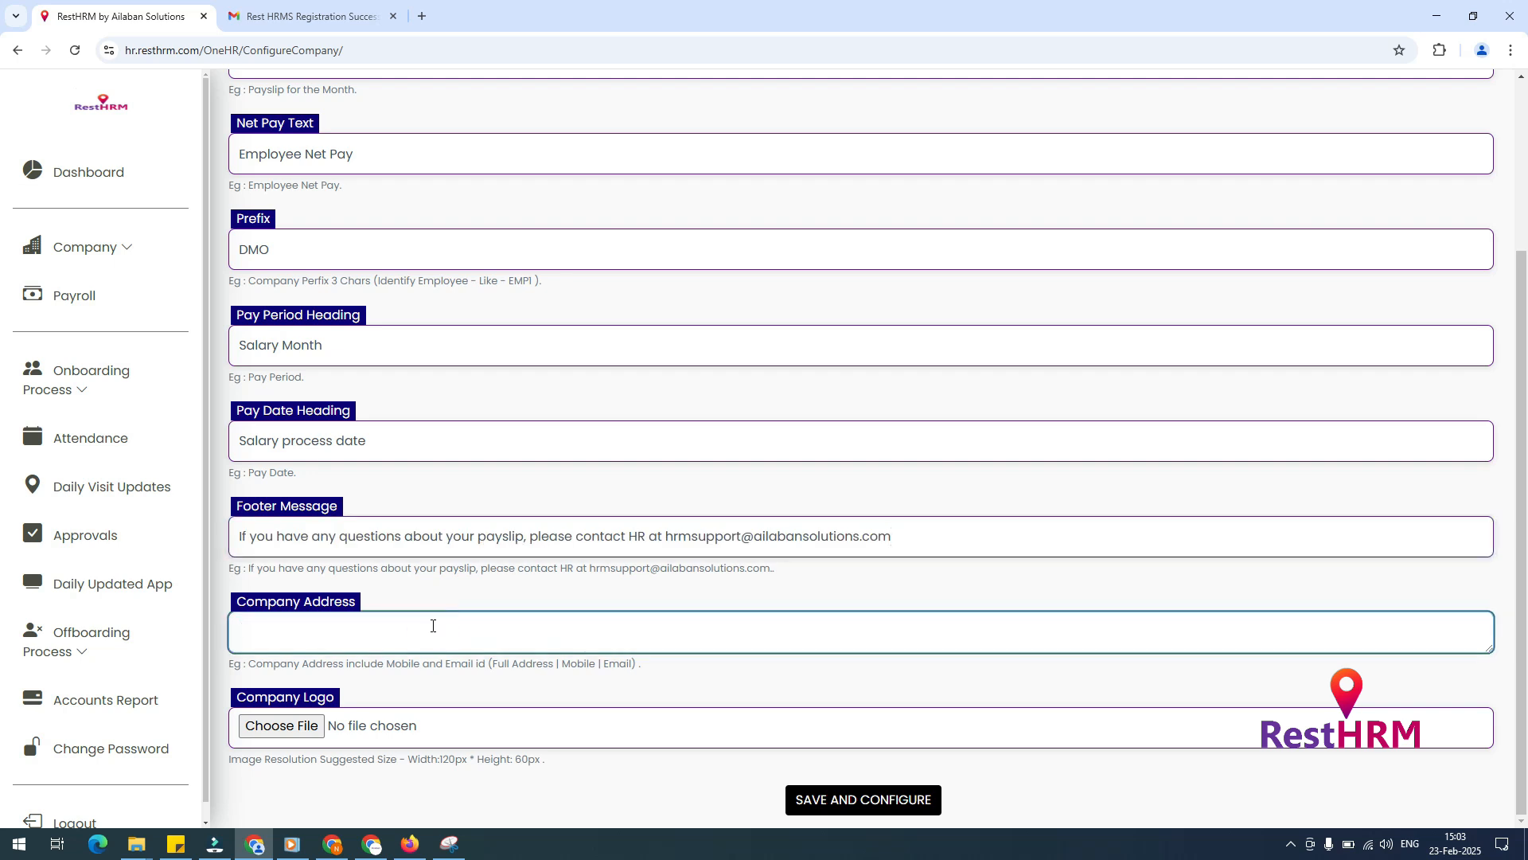
{"action": "key", "text": "alt+Tab"}
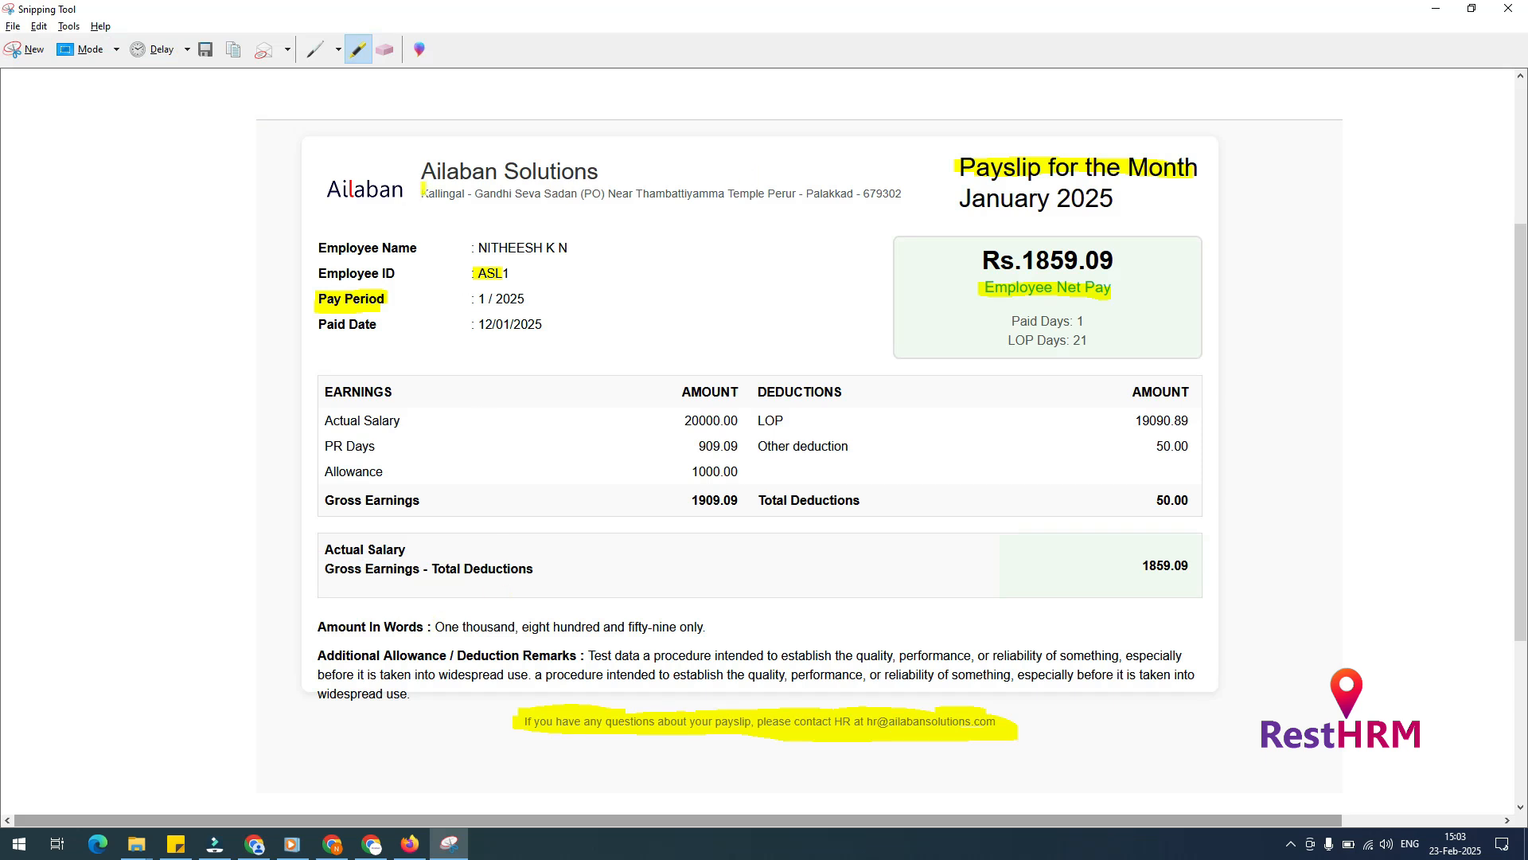
{"action": "left_click_drag", "start_coordinate": [424, 195], "coordinate": [900, 195]}
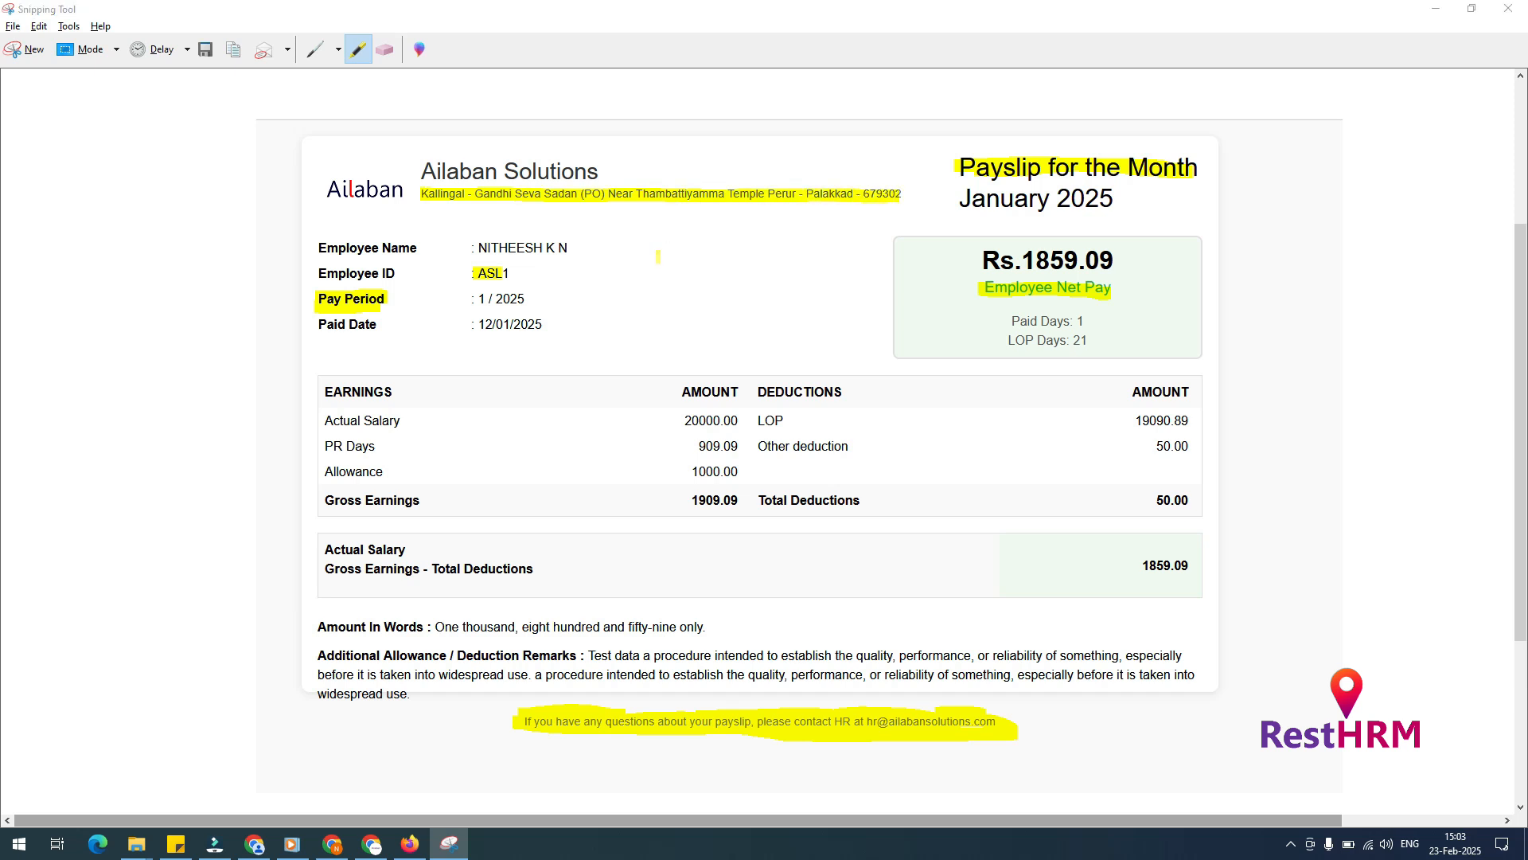
- Return to the form in Chrome, enter "Palakkad" as Company Address and mark the suggested logo size text
{"action": "key", "text": "alt+Tab"}
{"action": "left_click", "coordinate": [331, 632]}
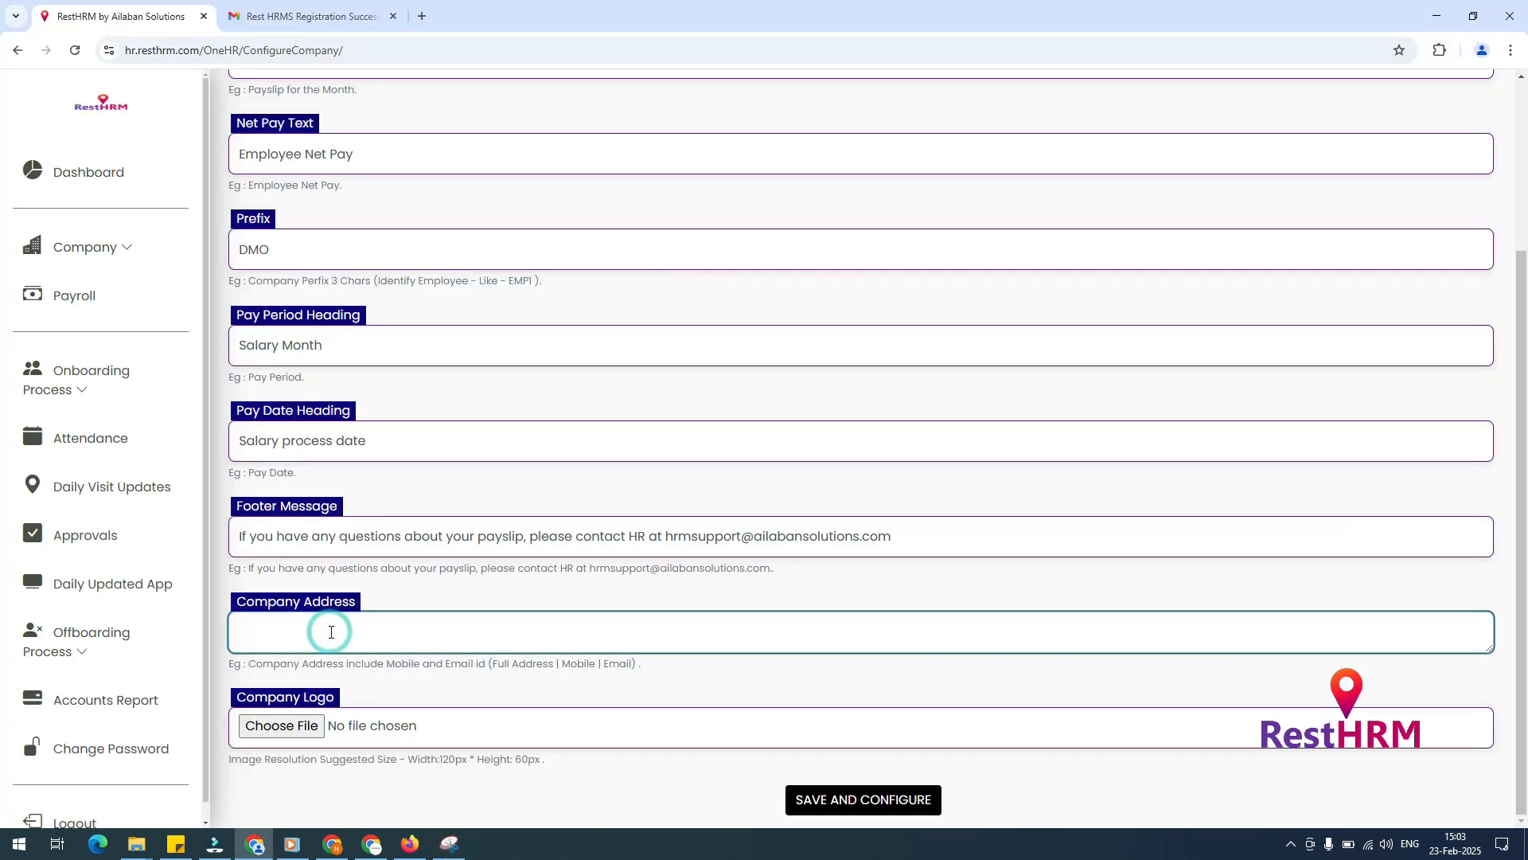
{"action": "type", "text": "Palakkad"}
{"action": "left_click_drag", "start_coordinate": [398, 763], "coordinate": [551, 762]}
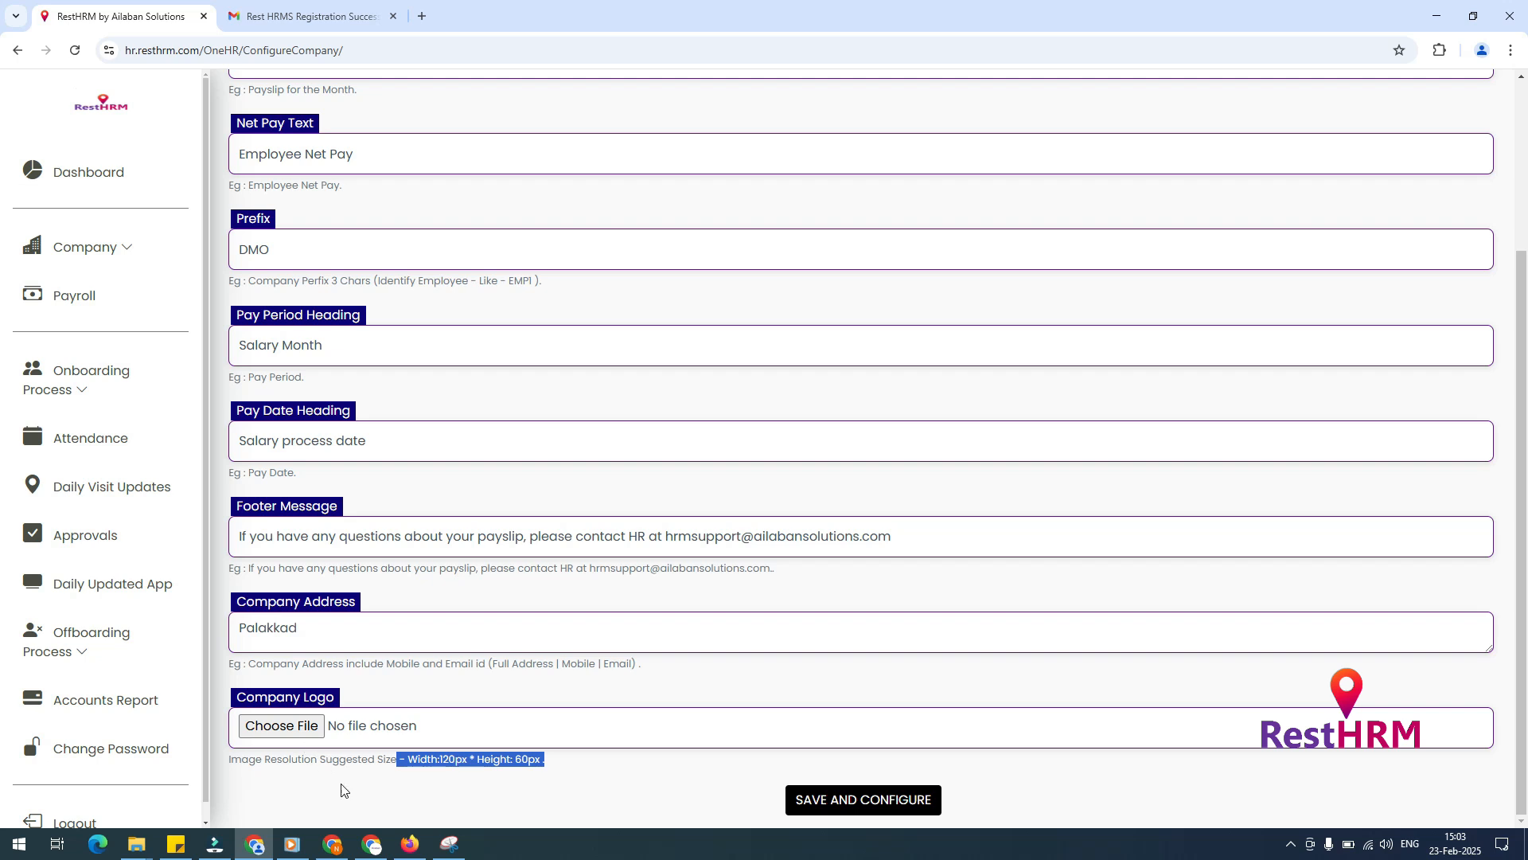
- Search Google for "demo image" in a new tab and copy the iStock picture of white DEMO cubes on blue
{"action": "left_click", "coordinate": [425, 16]}
{"action": "type", "text": "de"}
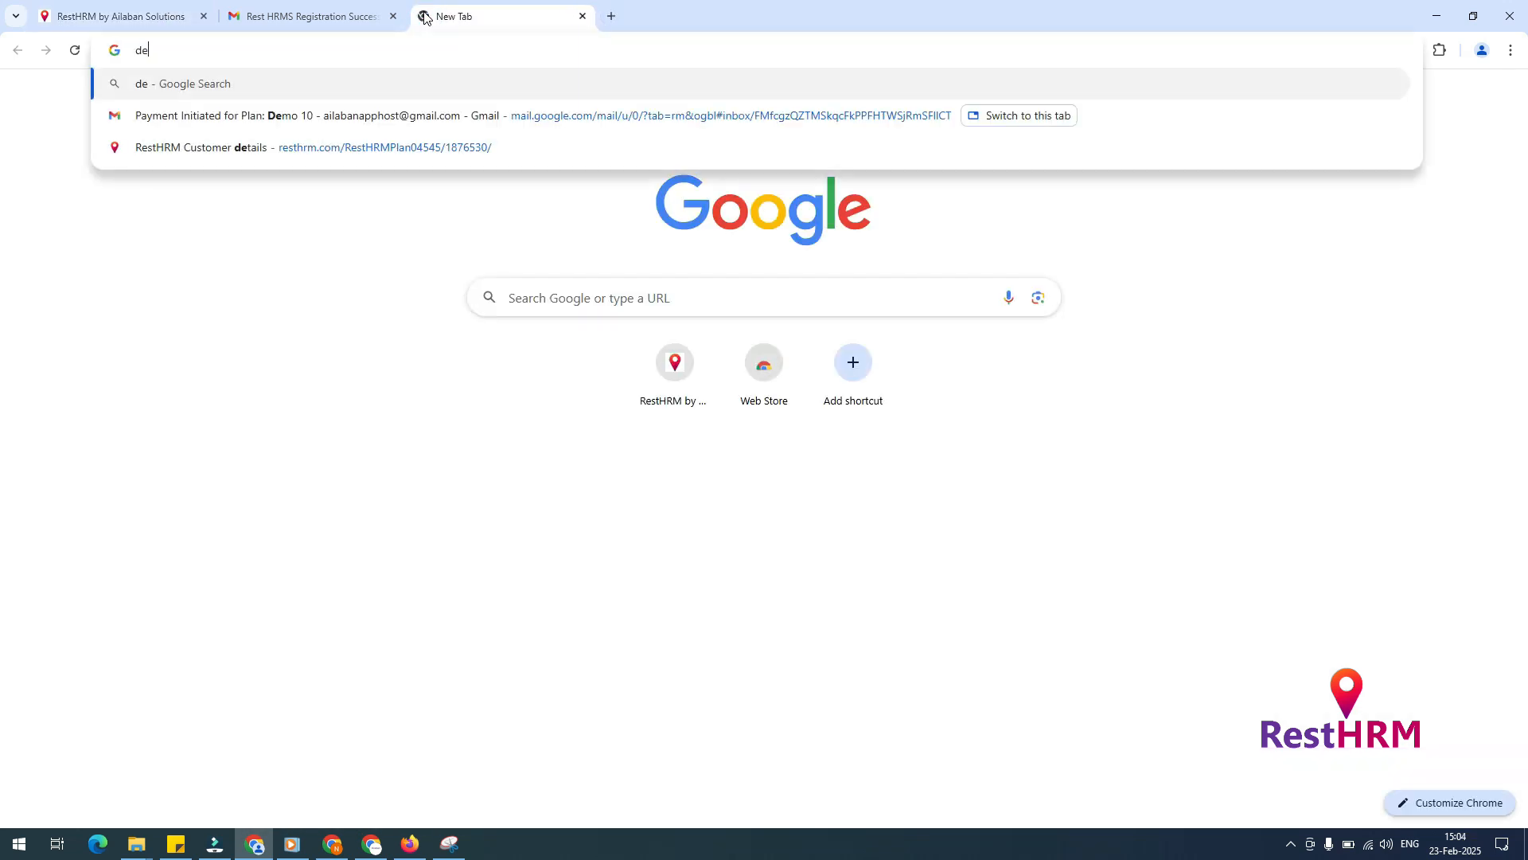
{"action": "type", "text": "mo image"}
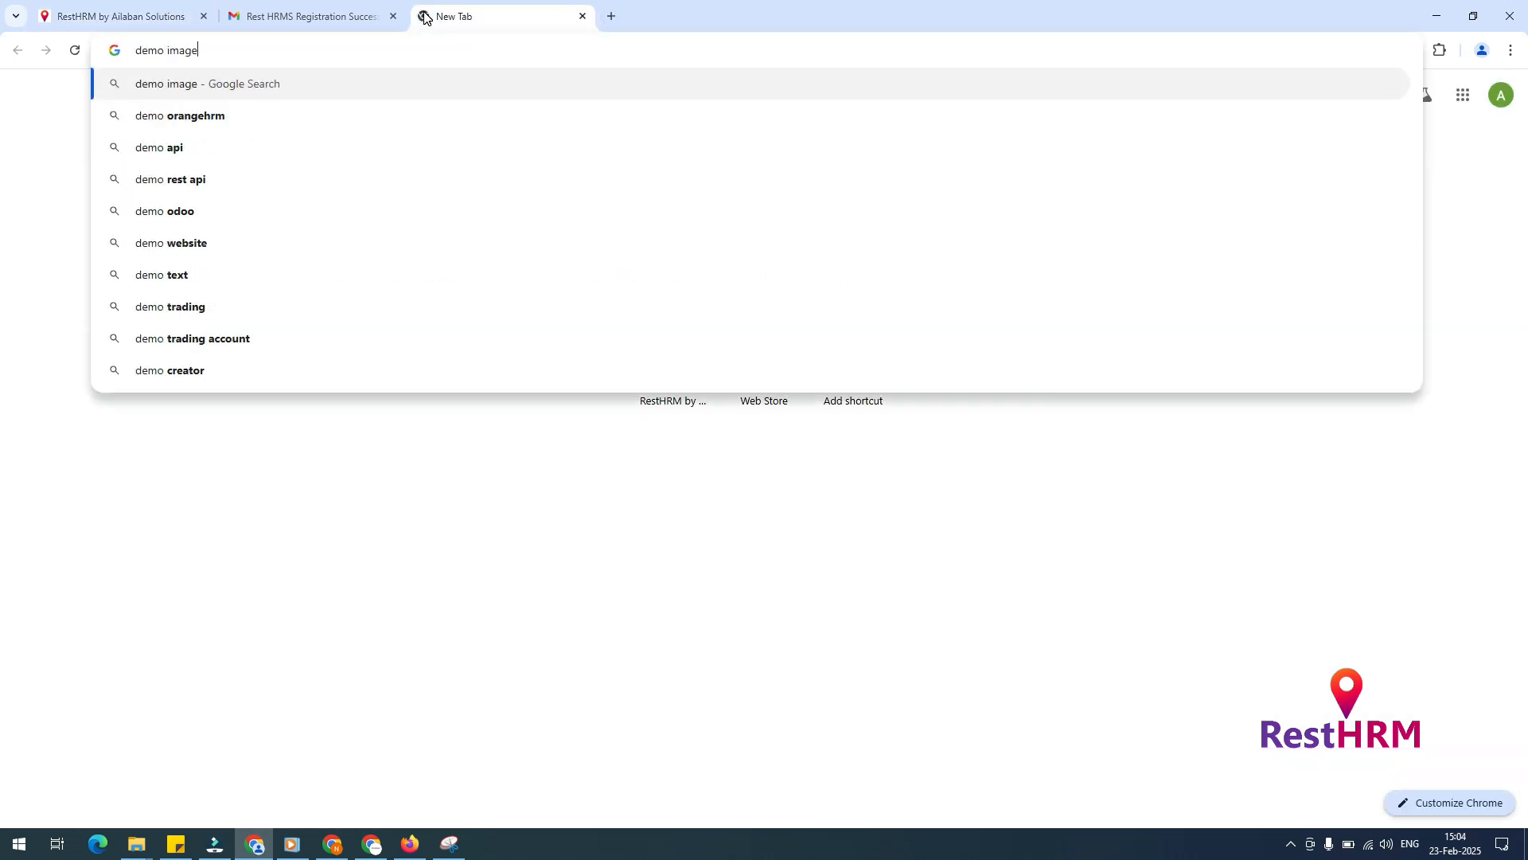
{"action": "key", "text": "Return"}
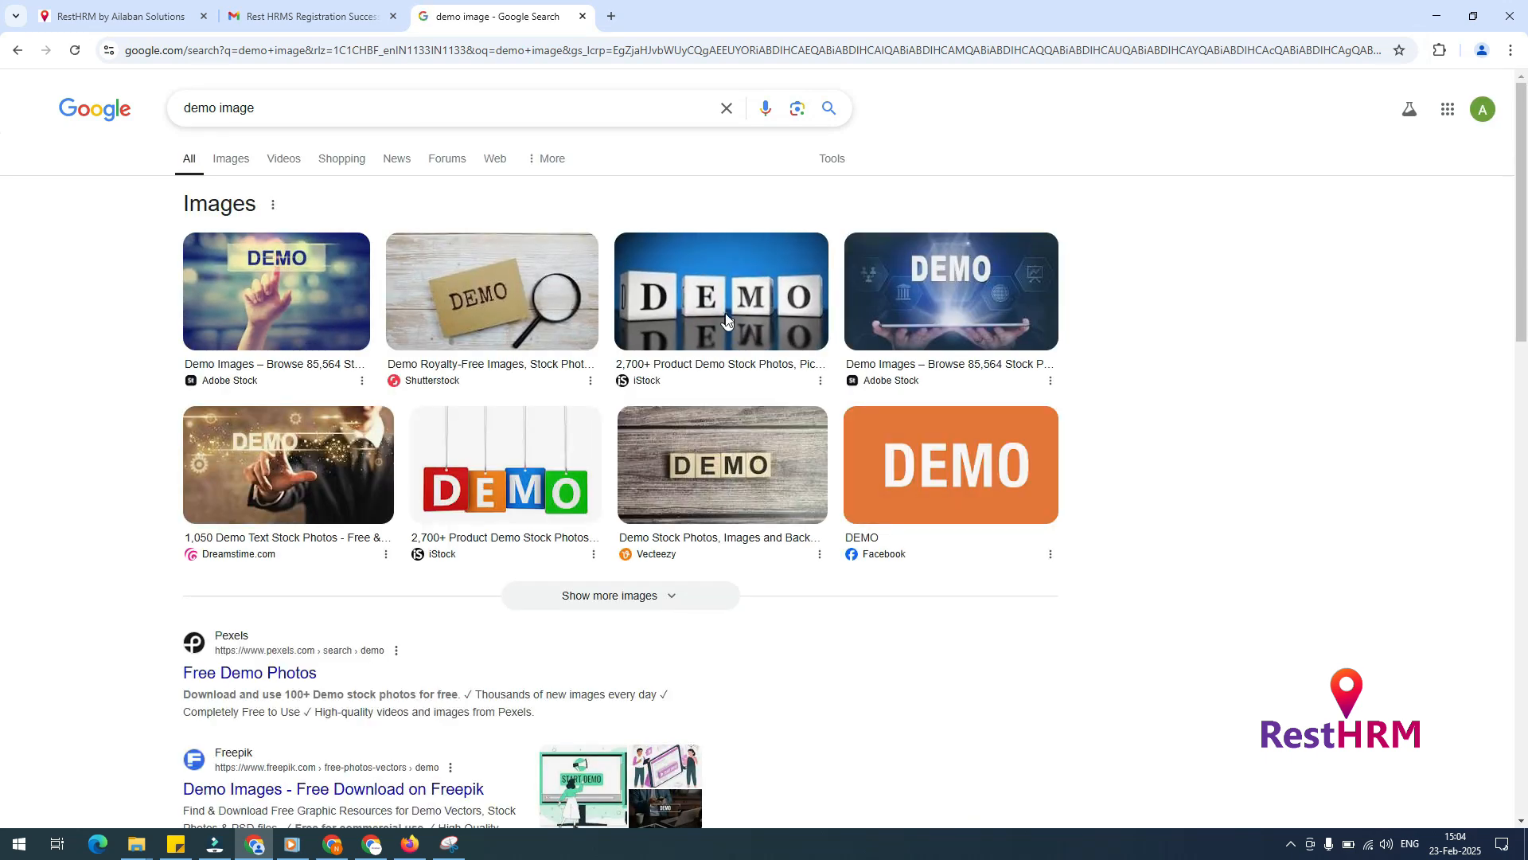
{"action": "left_click", "coordinate": [693, 337]}
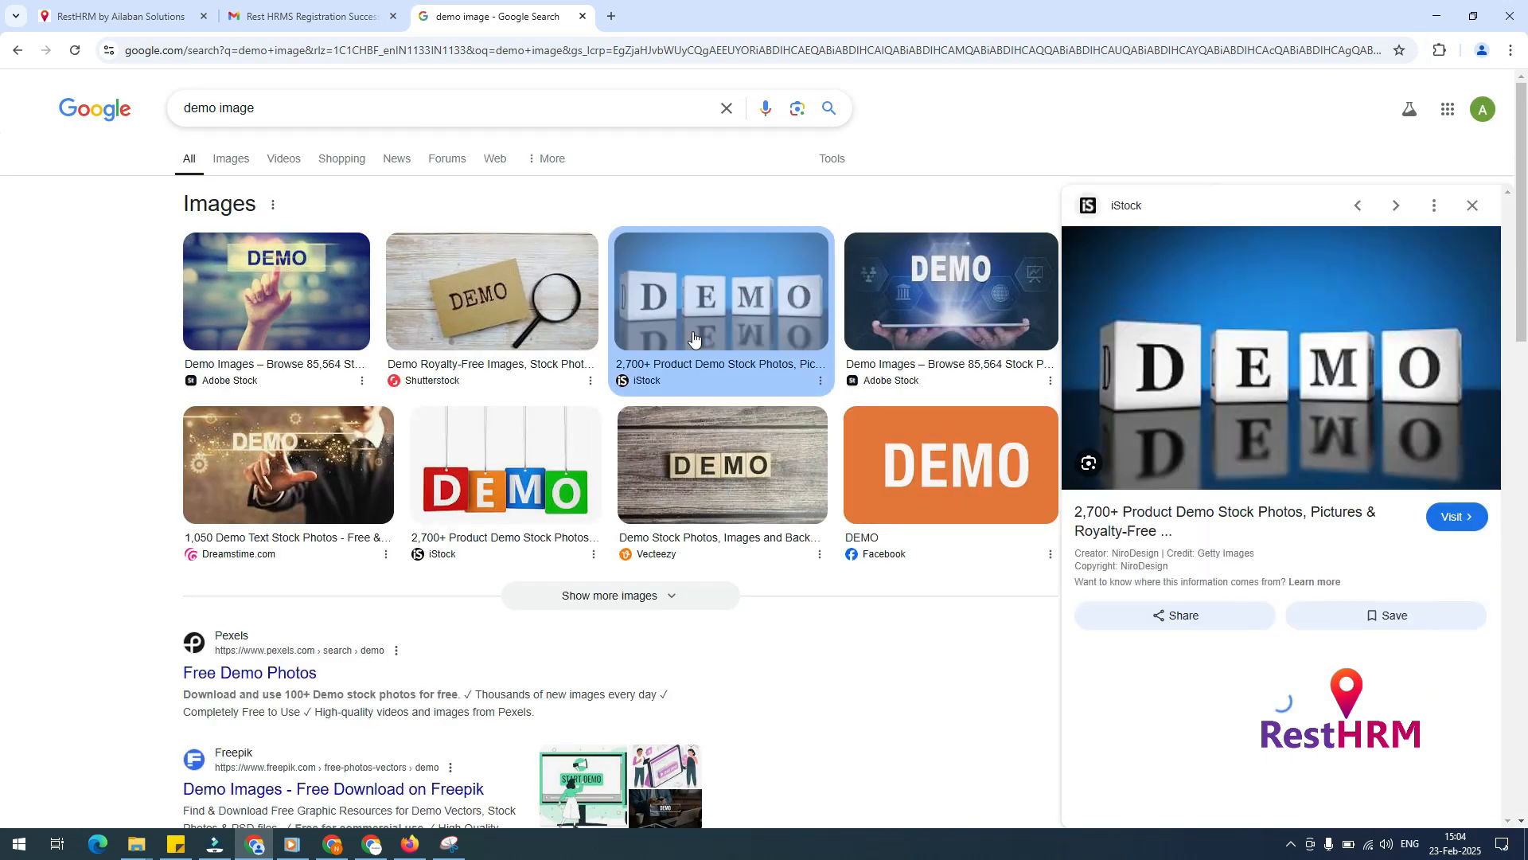
{"action": "right_click", "coordinate": [1202, 365]}
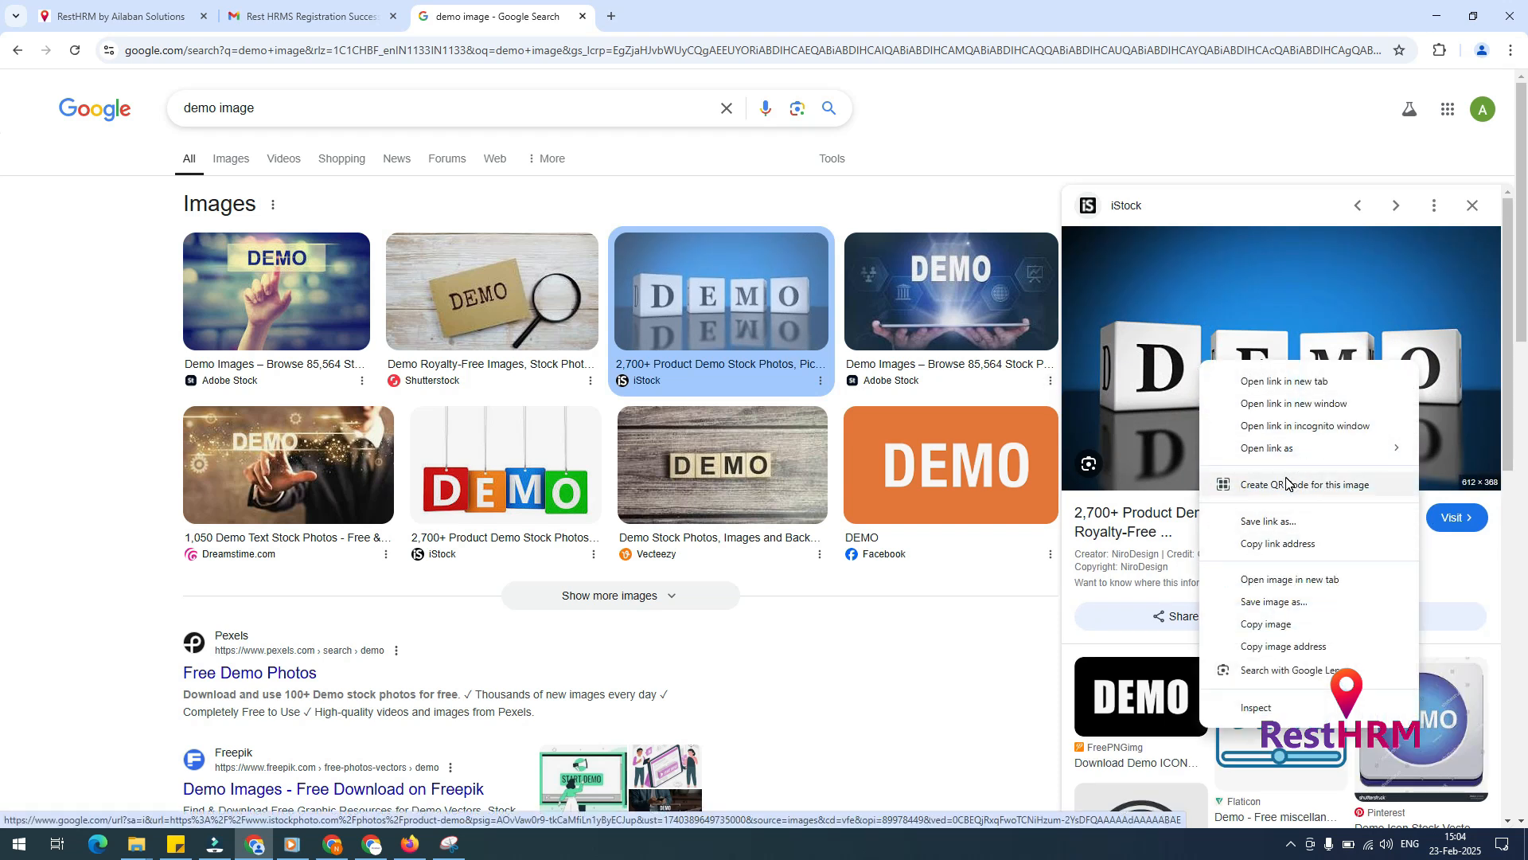
{"action": "left_click", "coordinate": [1303, 624]}
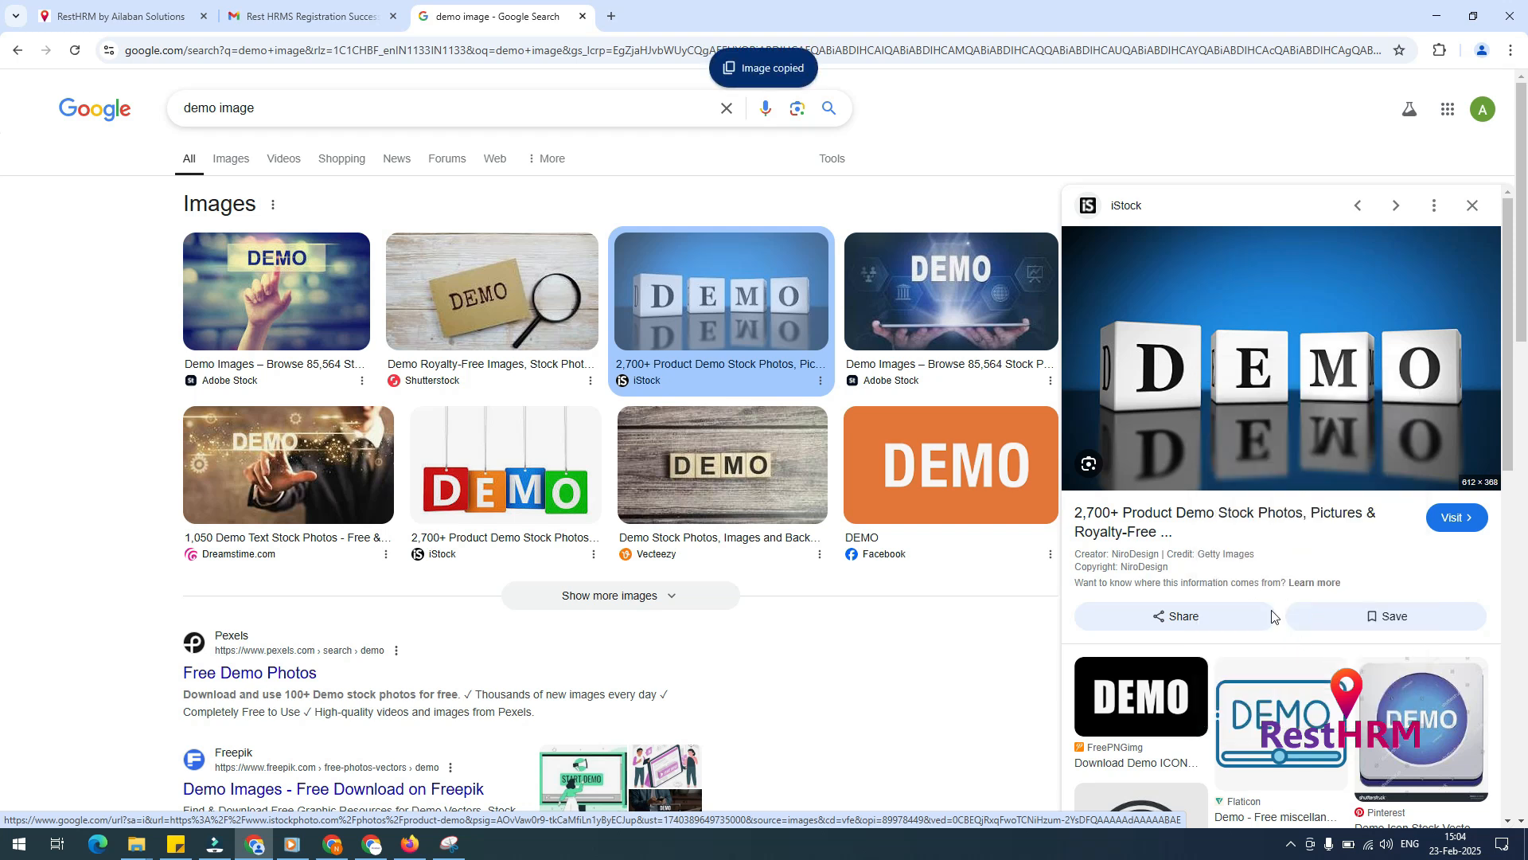
- Open Paint, paste the copied picture and shrink the canvas to fit it, about 606 × 364 px
{"action": "left_click", "coordinate": [20, 846]}
{"action": "type", "text": "paint"}
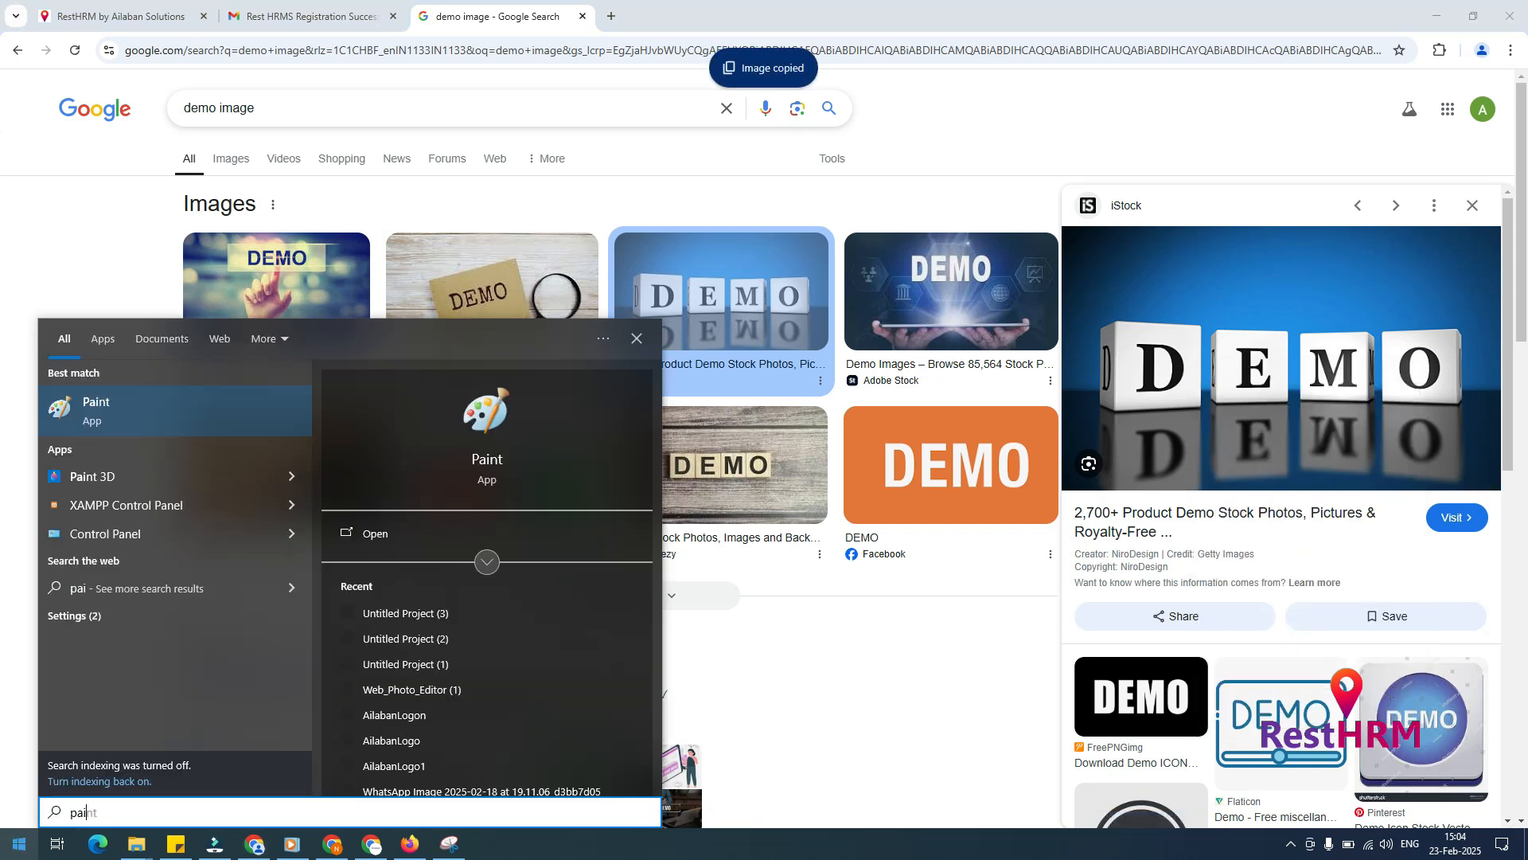
{"action": "key", "text": "Return"}
{"action": "key", "text": "ctrl+v"}
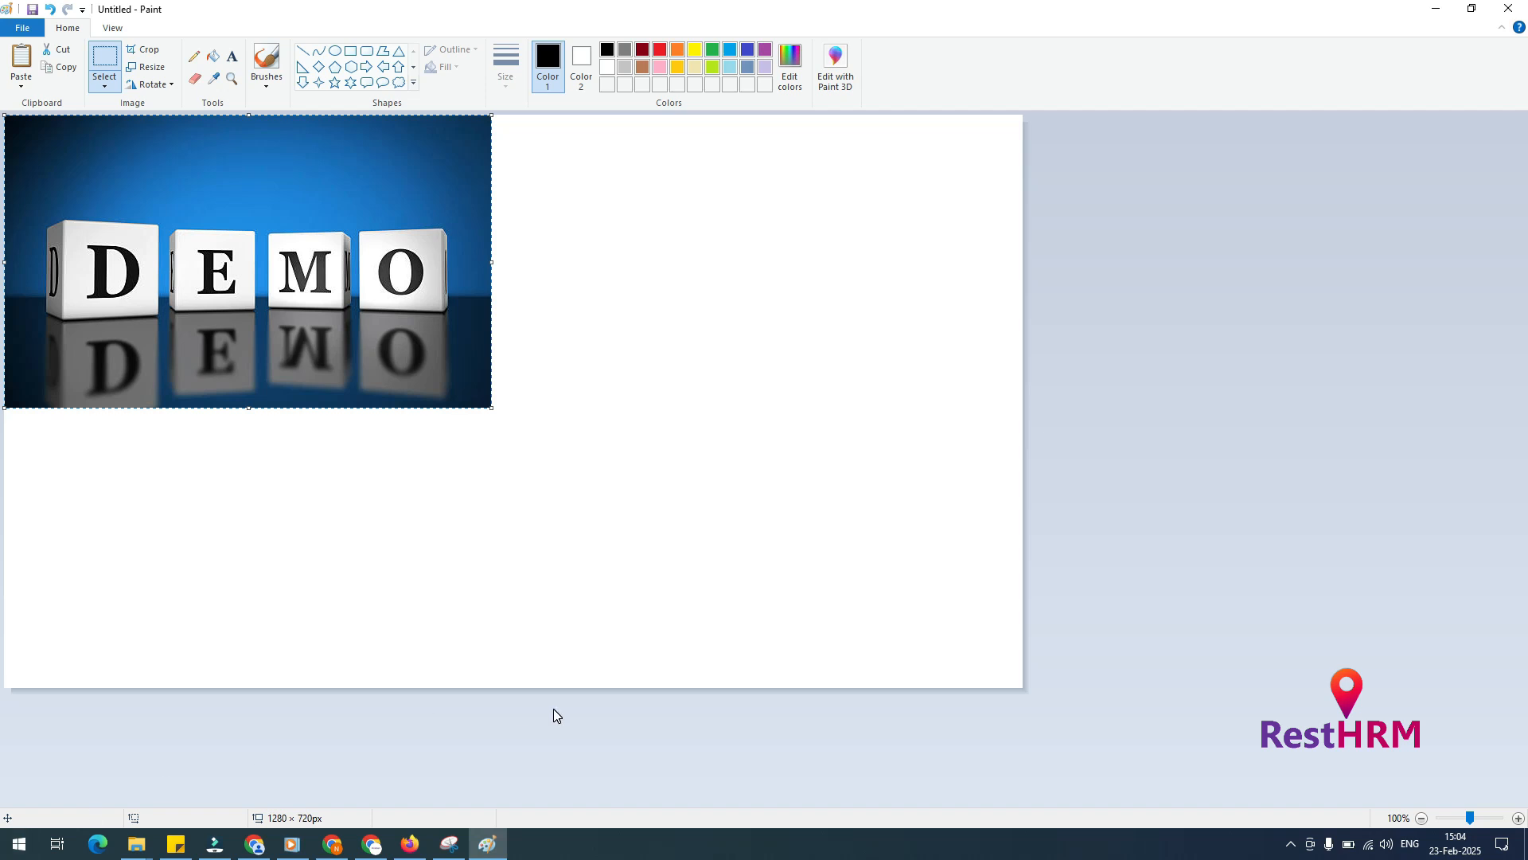
{"action": "left_click", "coordinate": [656, 554]}
{"action": "left_click_drag", "start_coordinate": [1025, 689], "coordinate": [483, 406]}
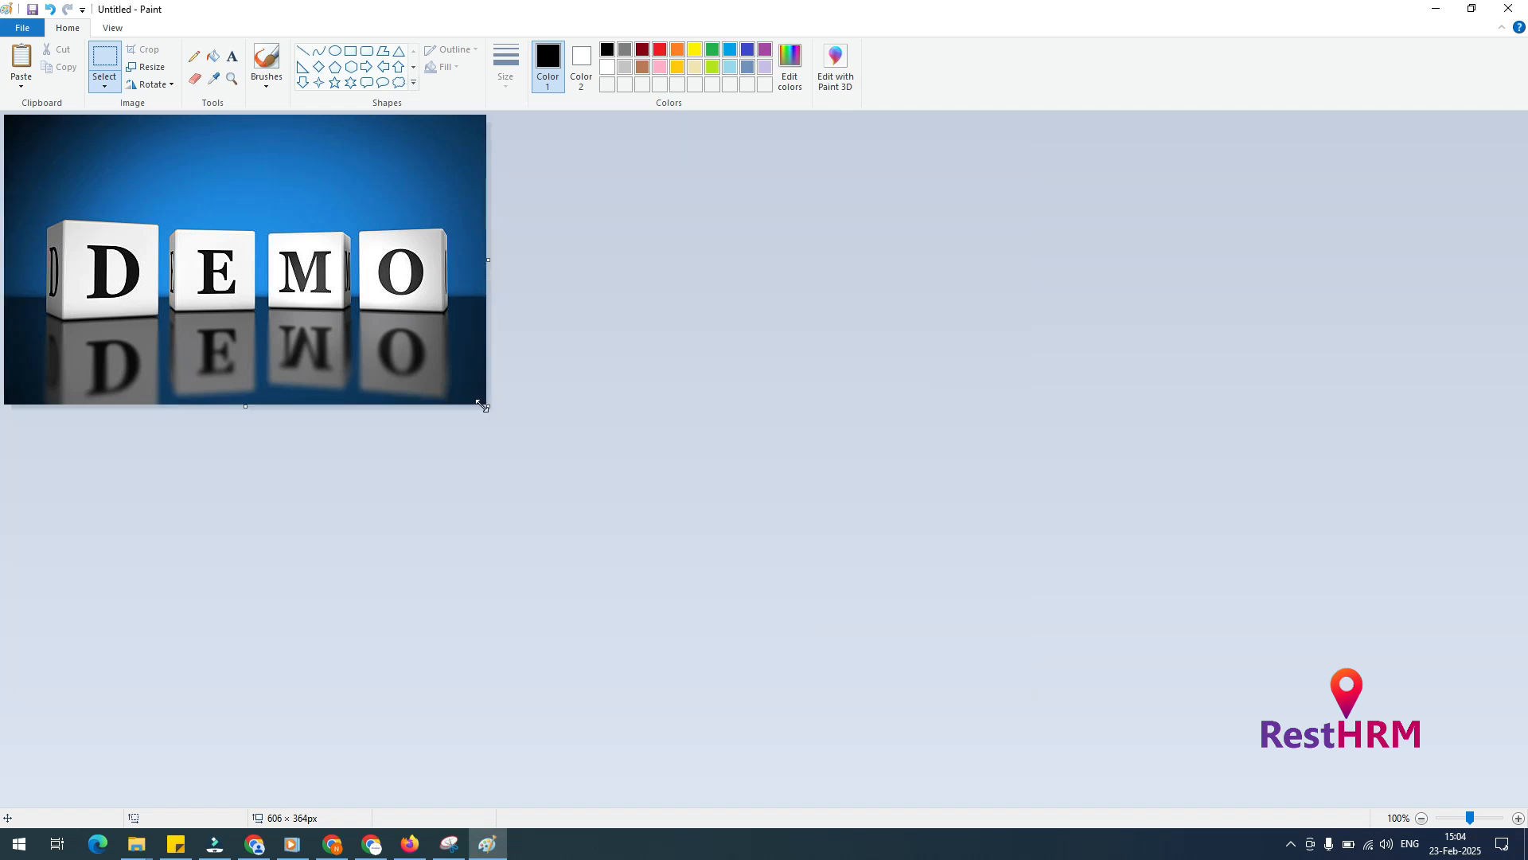
- Open the image resize settings, choose pixels as the unit and turn off Maintain aspect ratio
{"action": "left_click", "coordinate": [146, 67]}
{"action": "left_click", "coordinate": [192, 125]}
{"action": "left_click", "coordinate": [123, 215]}
{"action": "double_click", "coordinate": [193, 151]}
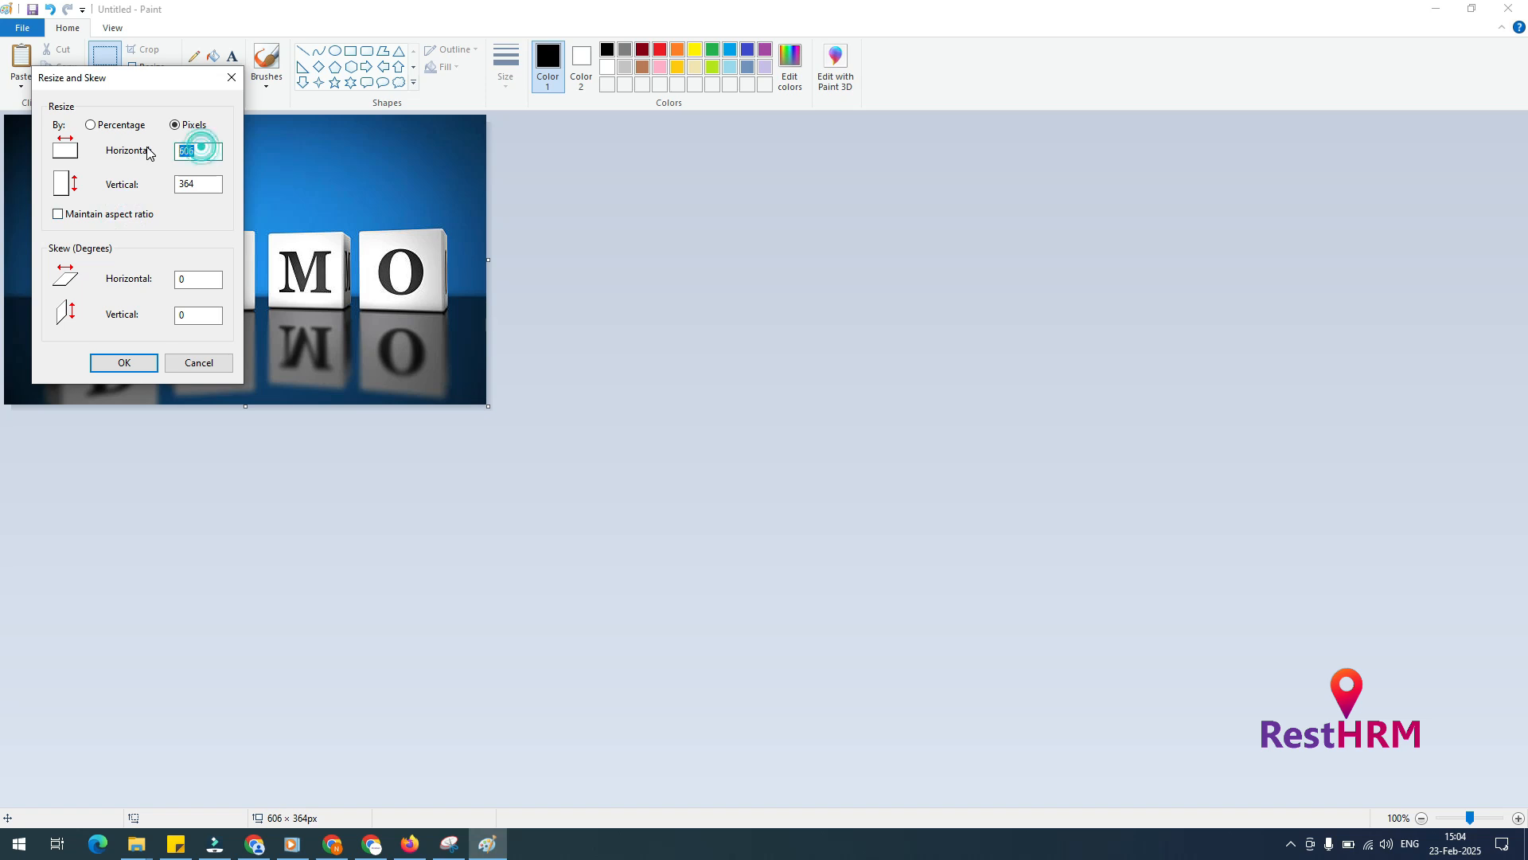
- Switch to Chrome, close the image search and check the suggested logo size on the configuration form
{"action": "key", "text": "alt+Tab"}
{"action": "key", "text": "alt+Tab"}
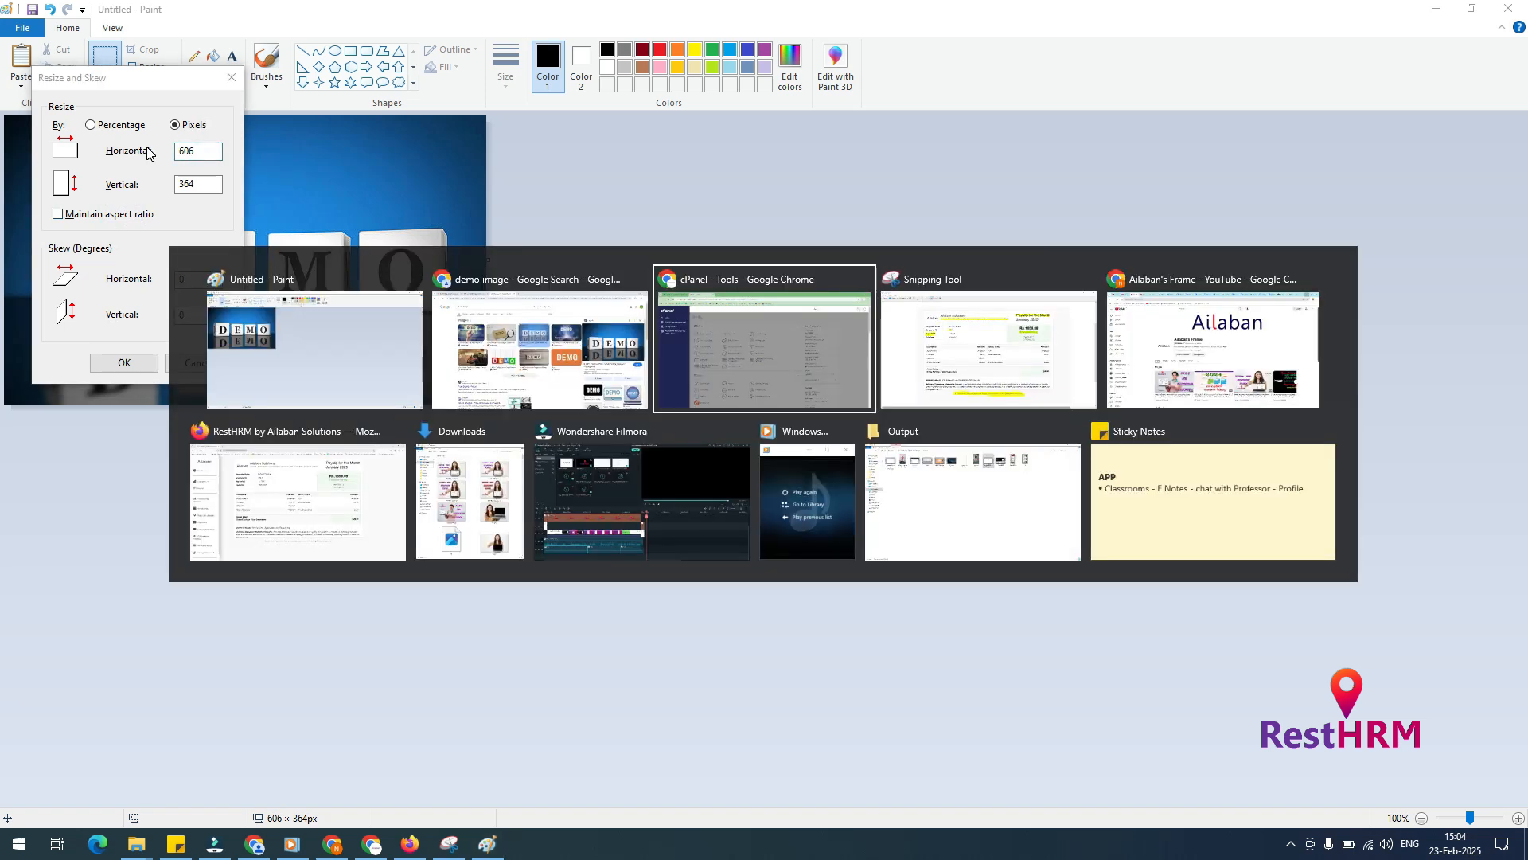
{"action": "key", "text": "alt+shift+Tab"}
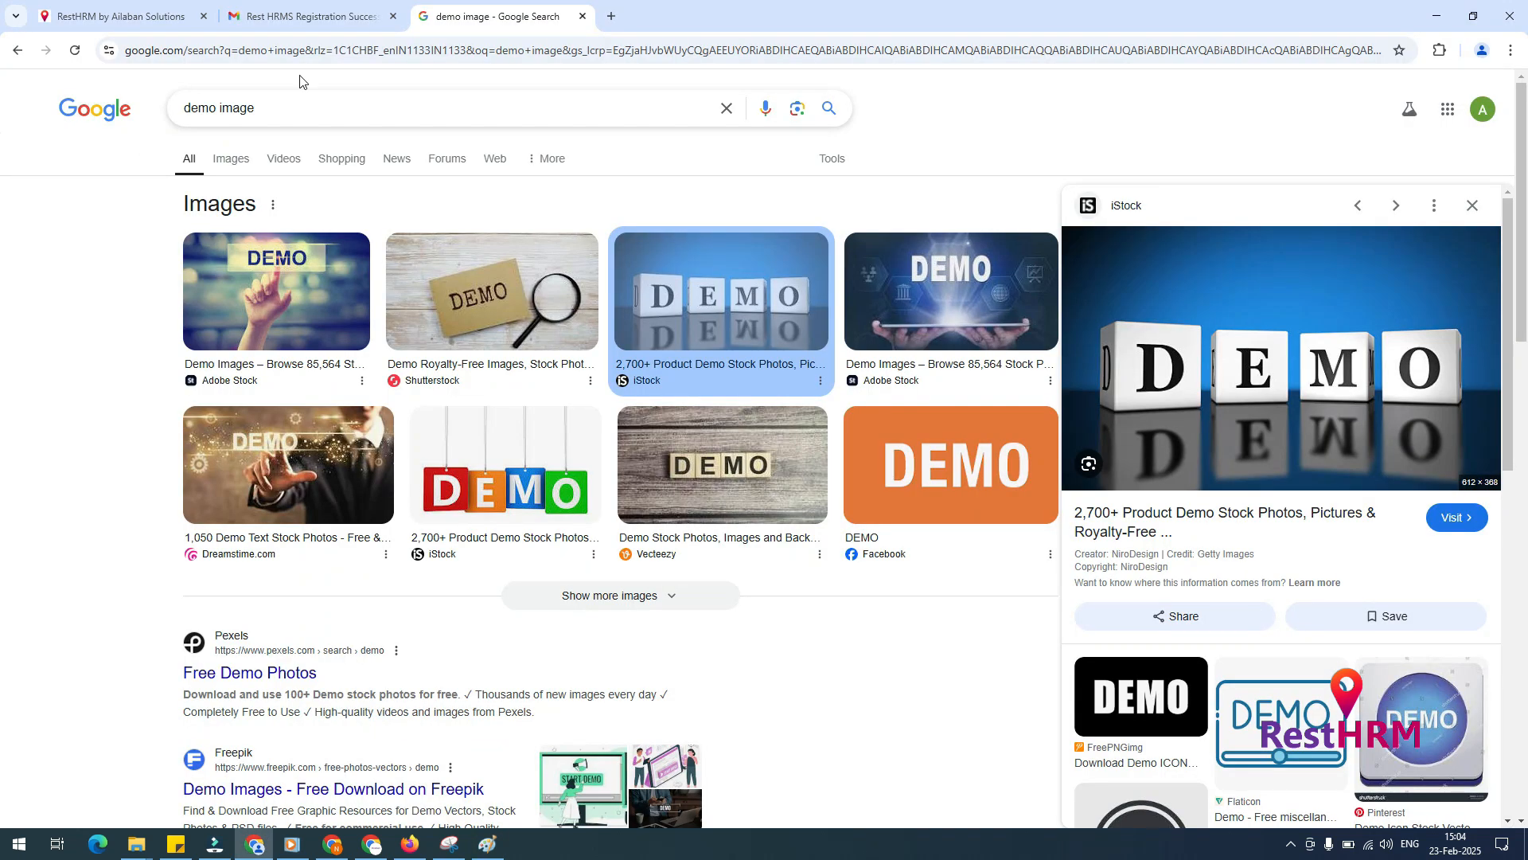
{"action": "left_click", "coordinate": [581, 17]}
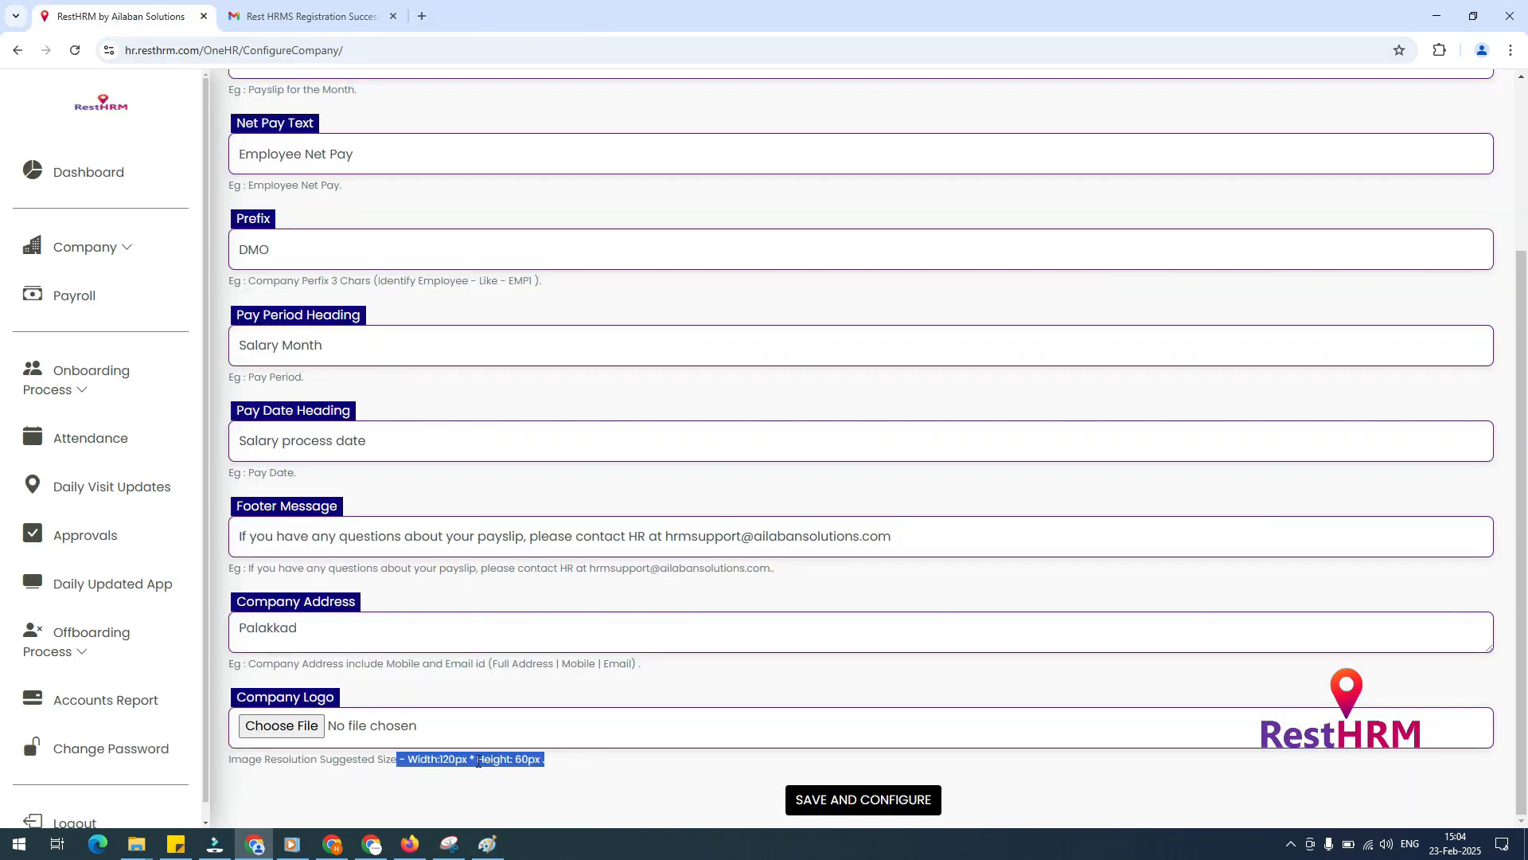
- Return to Paint and resize the picture to 120 px horizontally and 60 px vertically
{"action": "key", "text": "alt+Tab"}
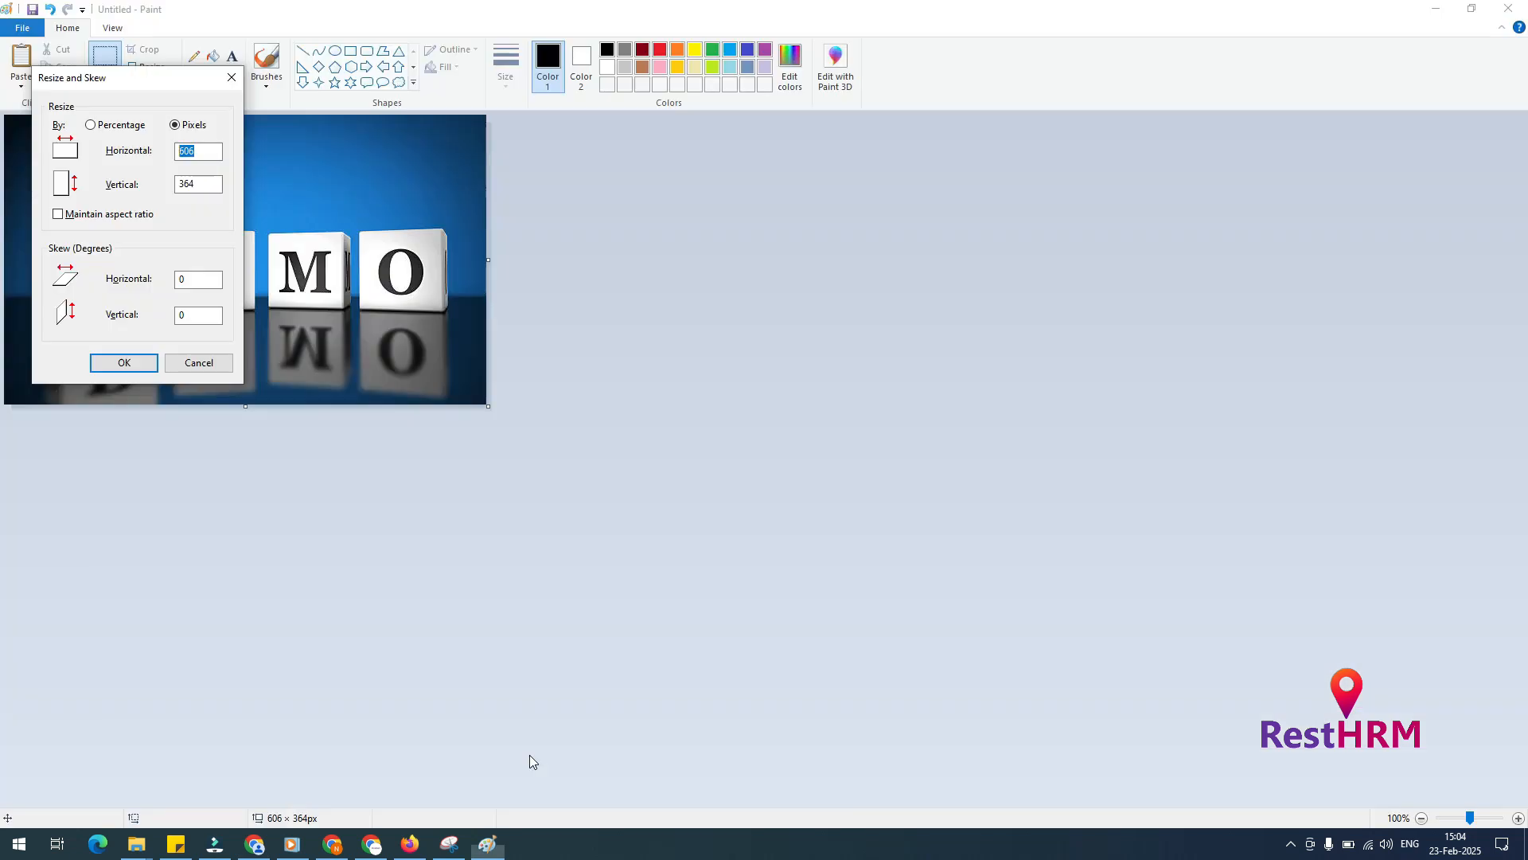
{"action": "type", "text": "120"}
{"action": "key", "text": "Tab"}
{"action": "type", "text": "6"}
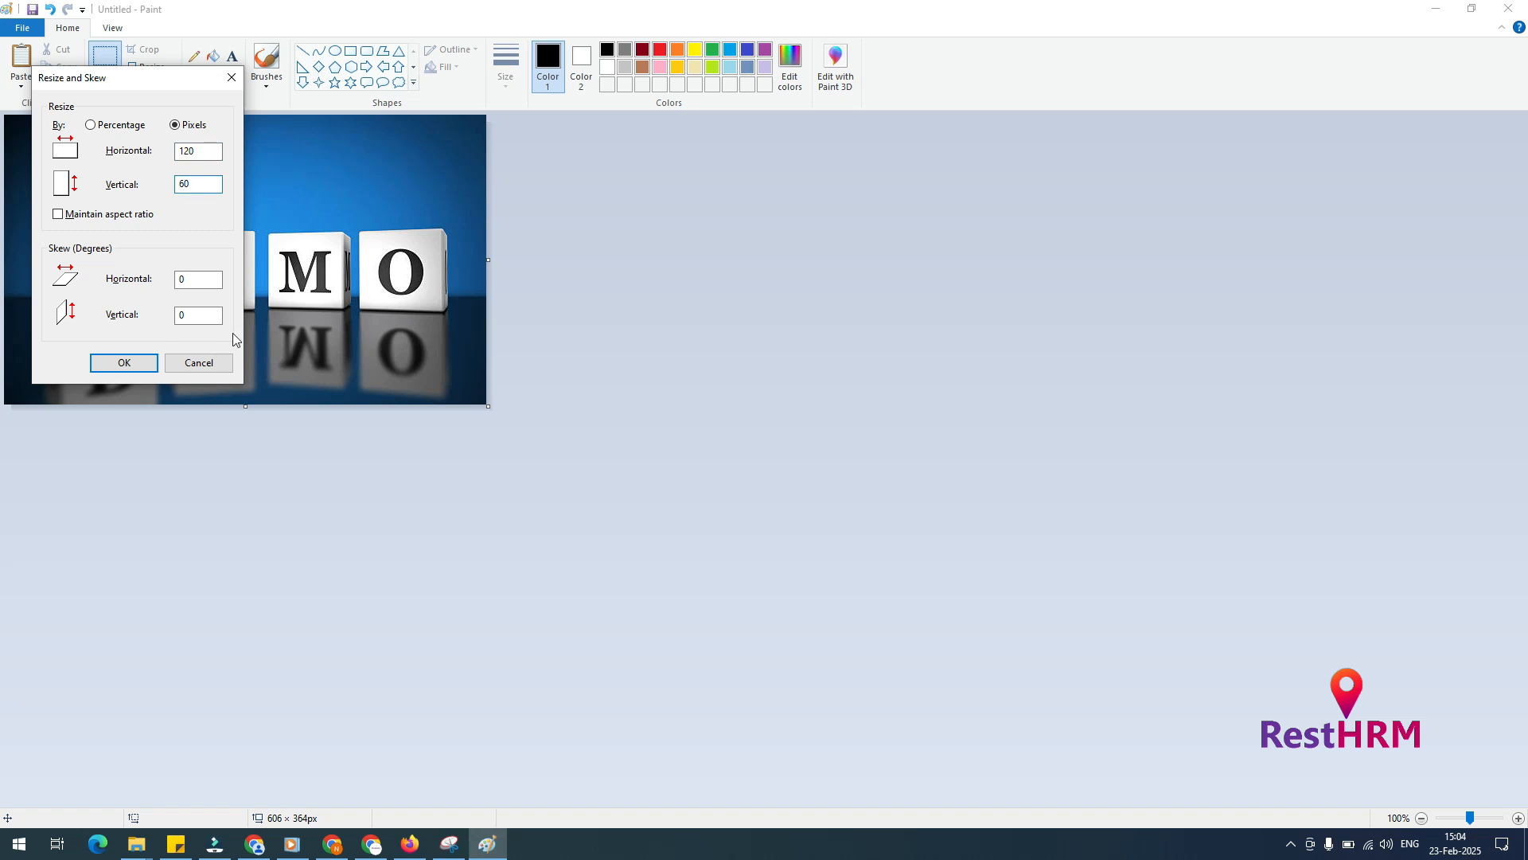
{"action": "left_click", "coordinate": [125, 363]}
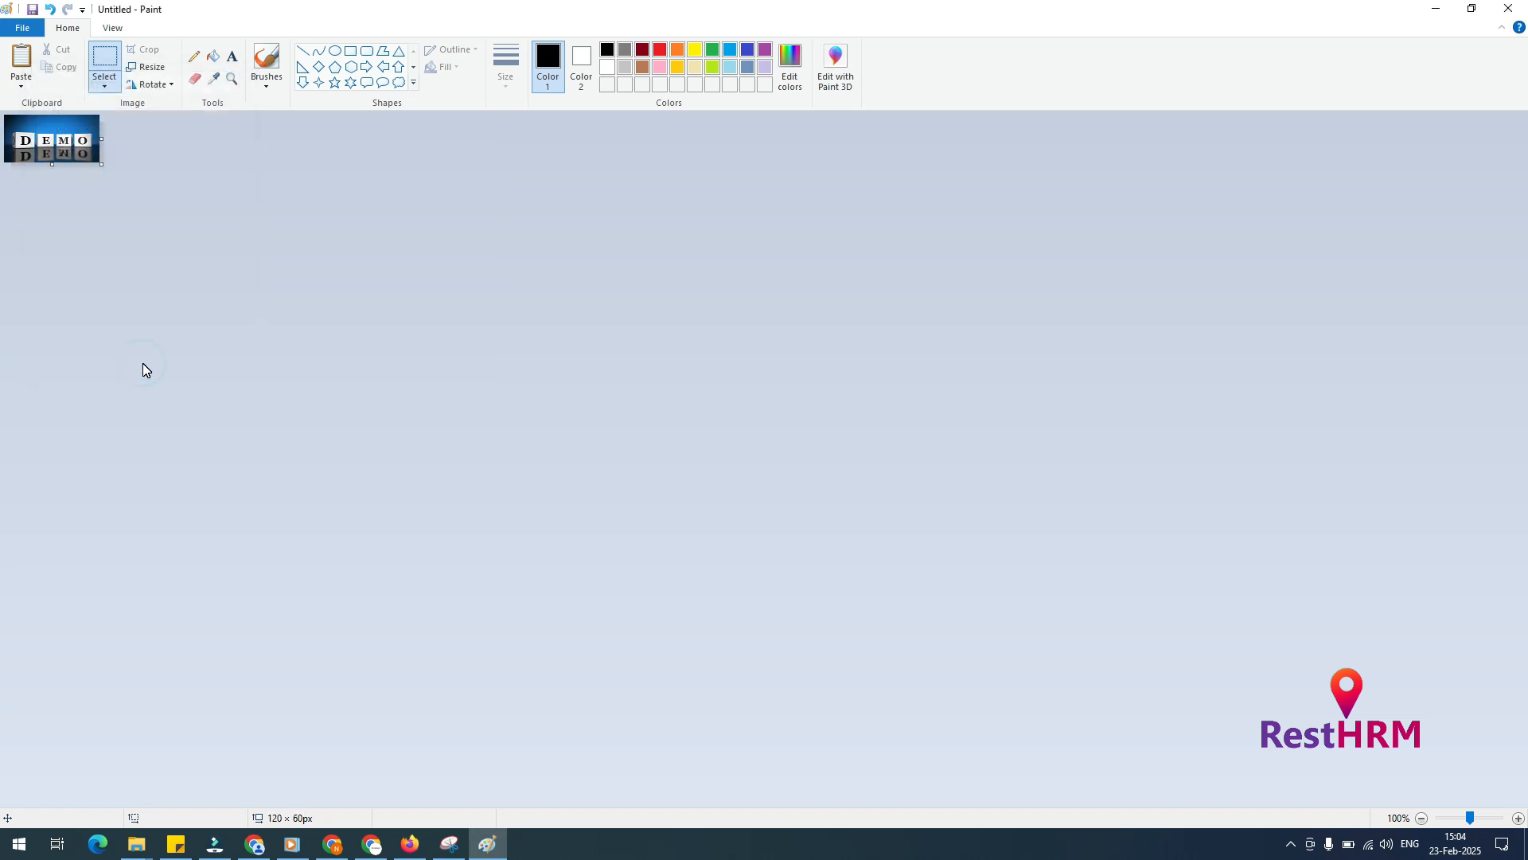
- Save the picture as demoimg in PNG format in the Downloads folder and close Paint
{"action": "key", "text": "ctrl+s"}
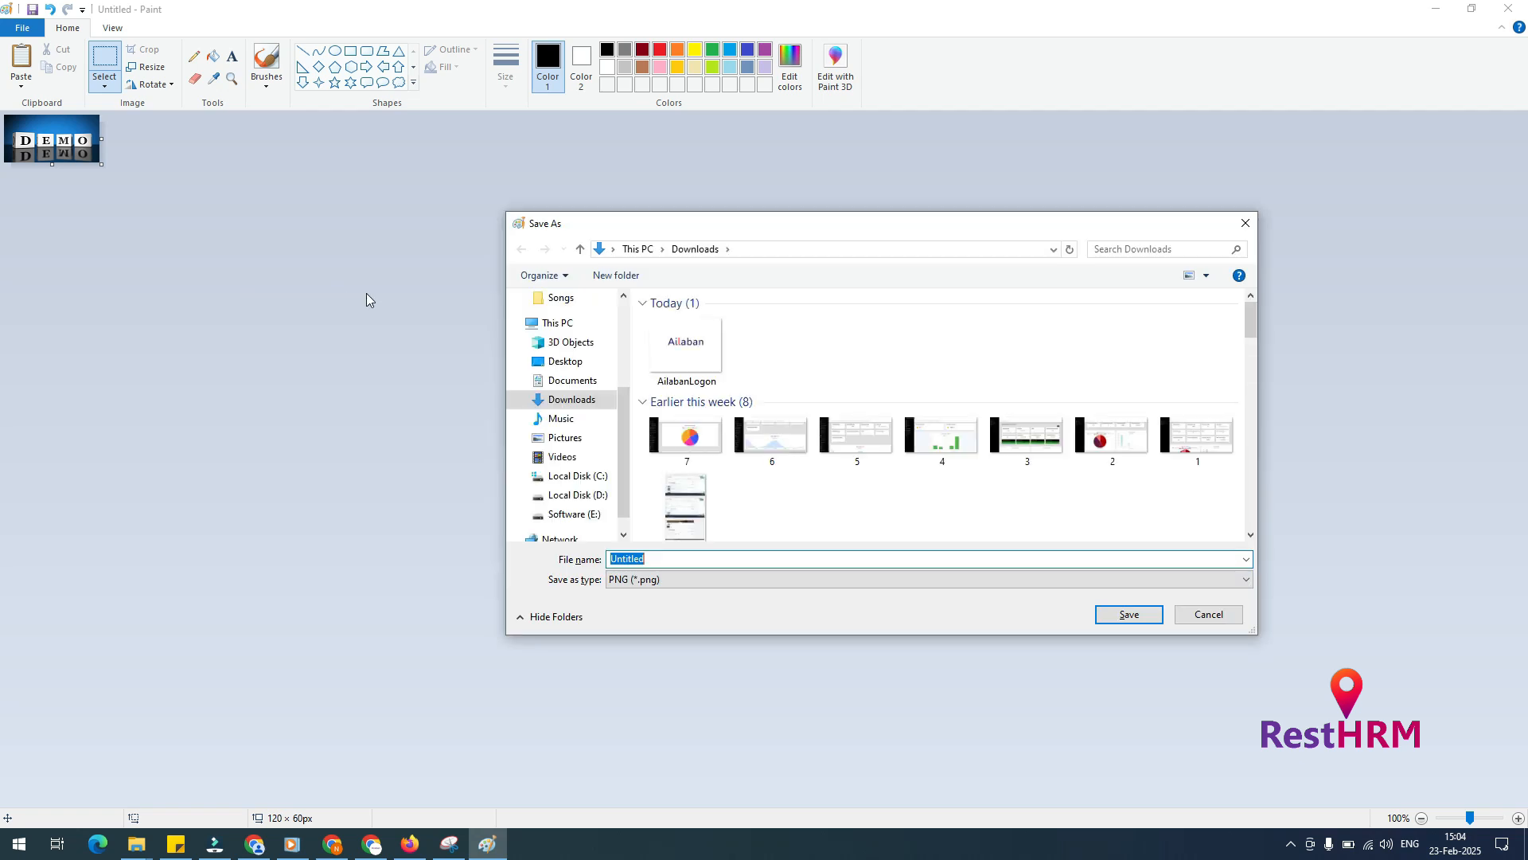
{"action": "type", "text": "demoimg"}
{"action": "key", "text": "Return"}
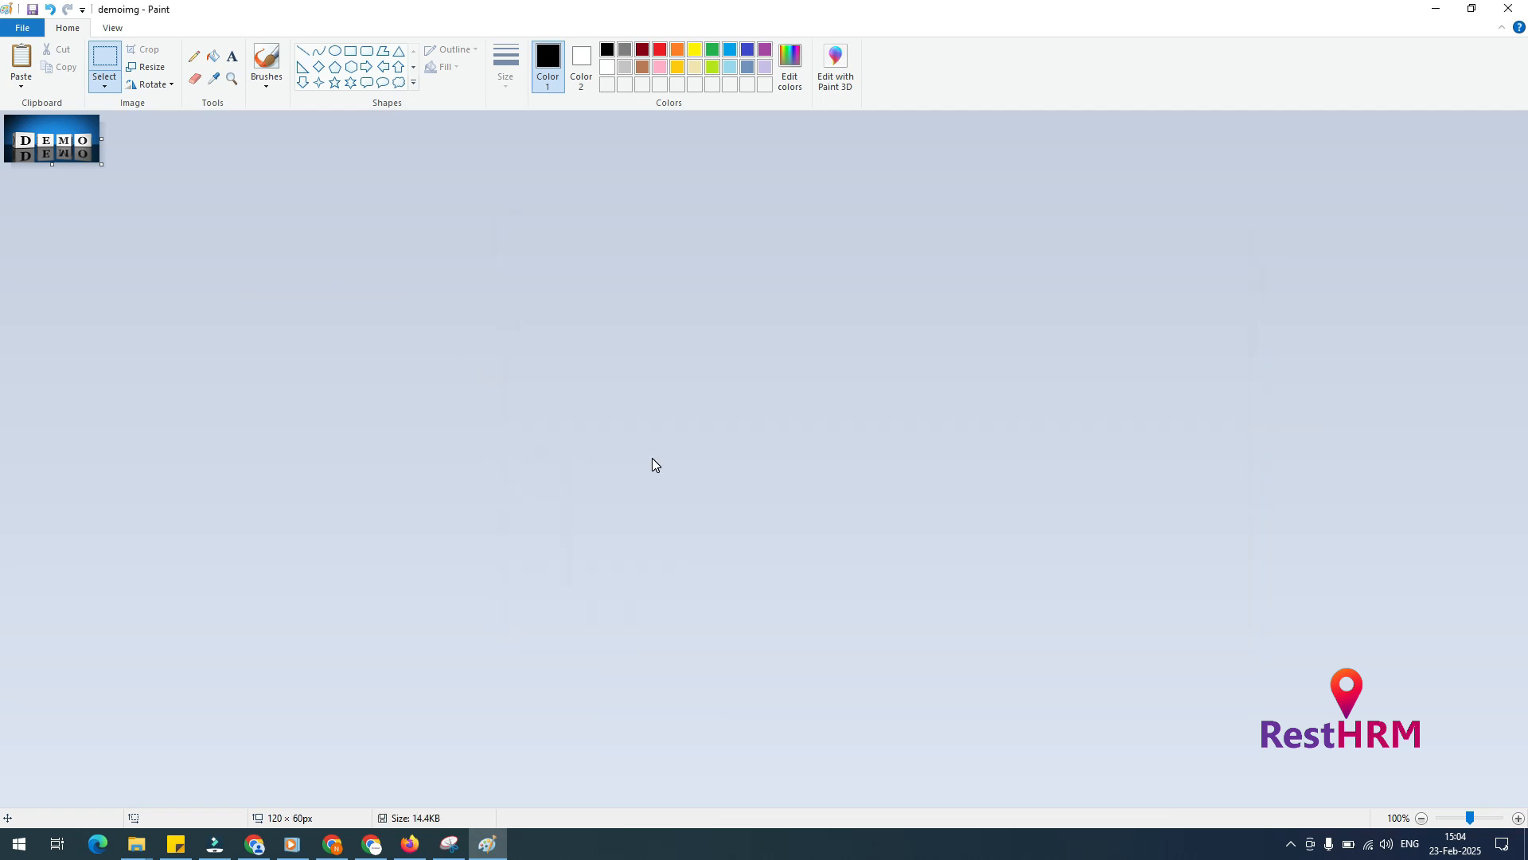
{"action": "left_click", "coordinate": [1508, 8]}
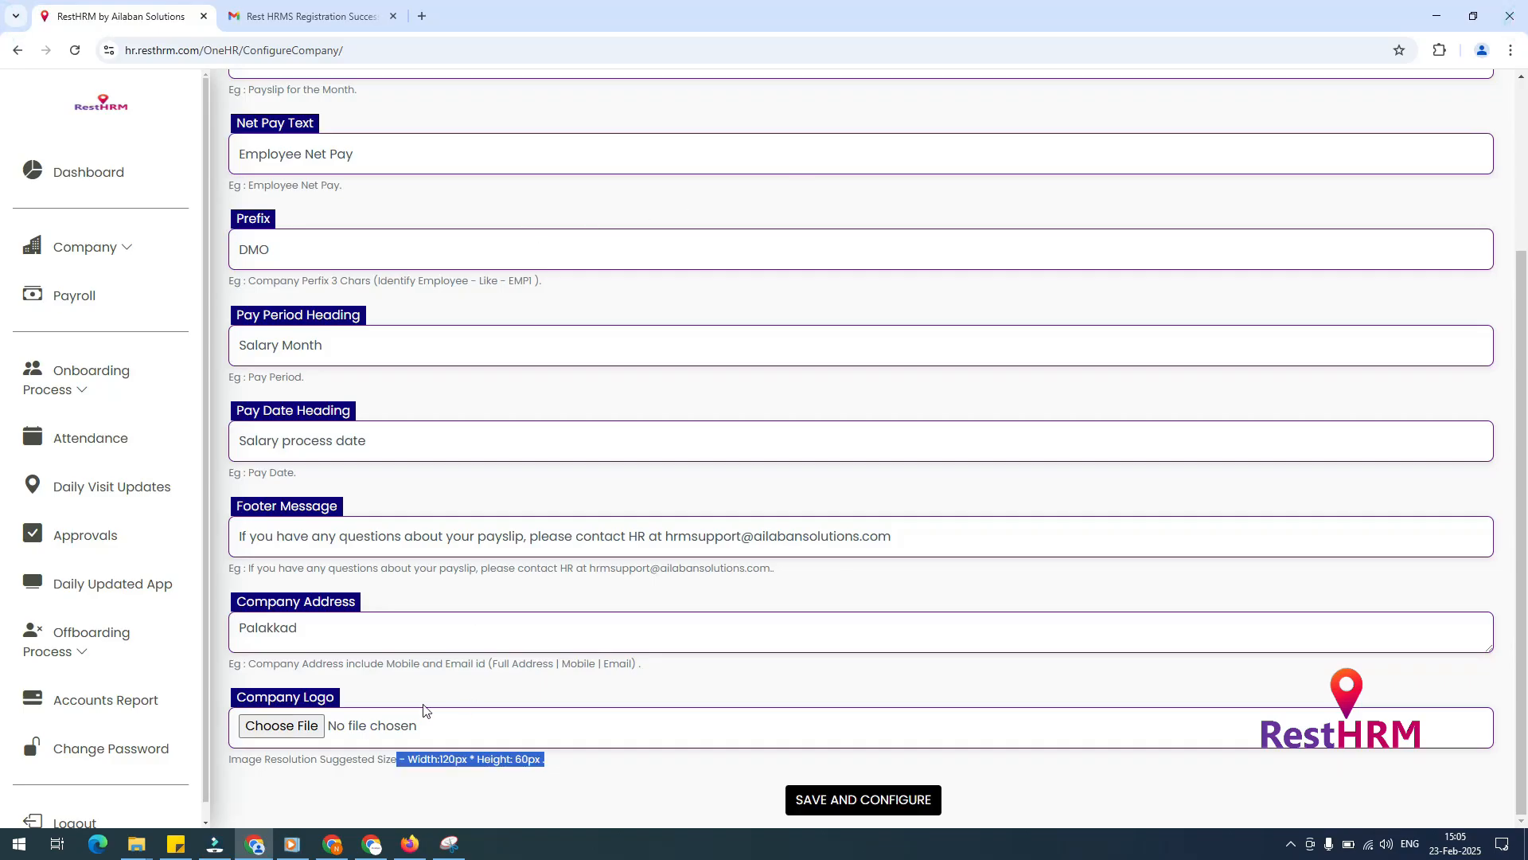
- Choose demoimg from Downloads as the Company Logo, then save the company configuration
{"action": "left_click", "coordinate": [282, 726]}
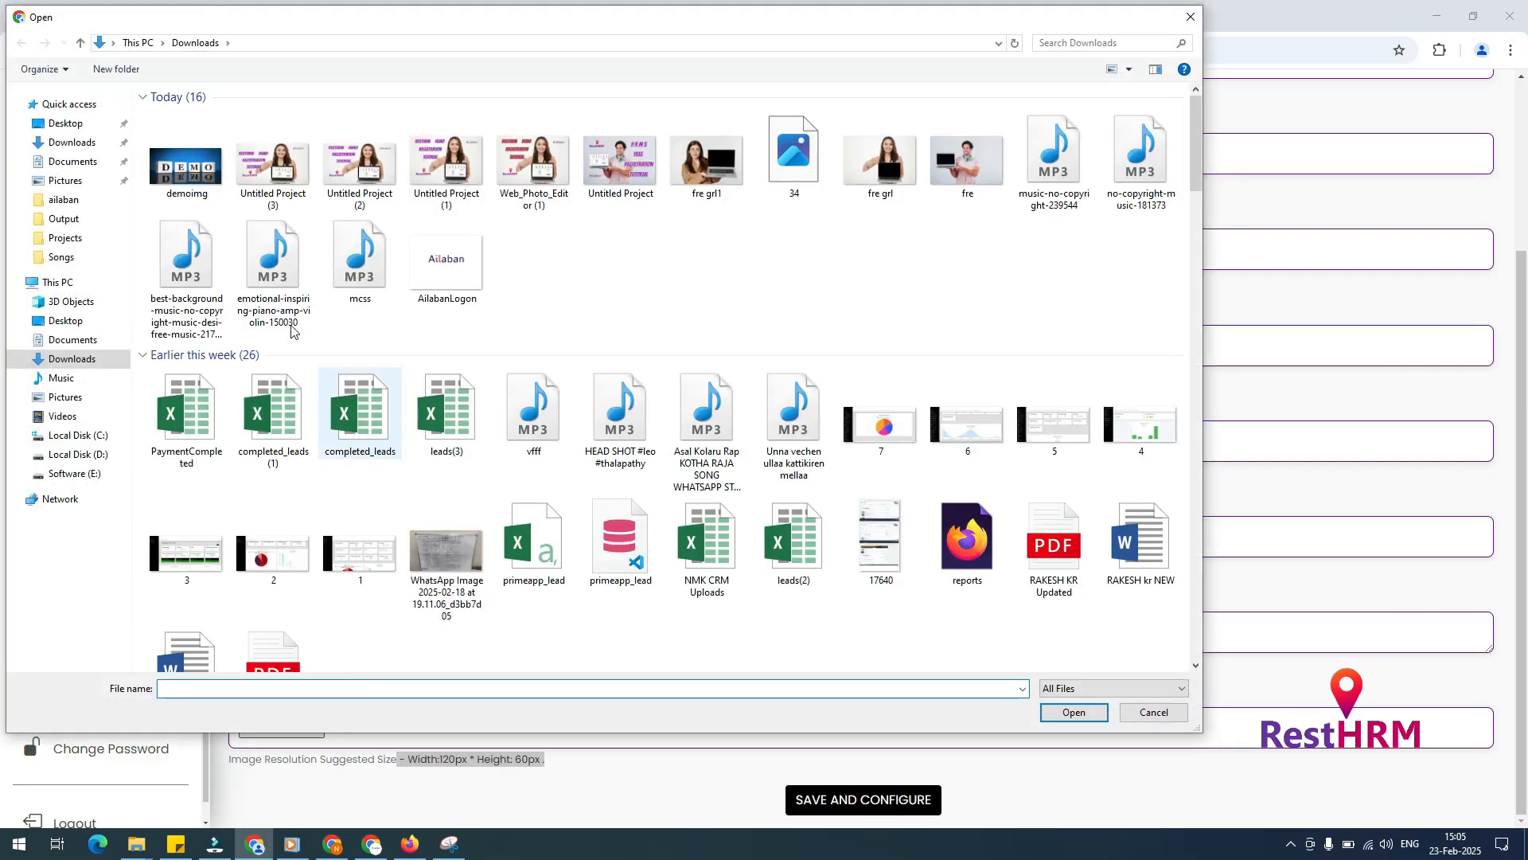
{"action": "double_click", "coordinate": [220, 196]}
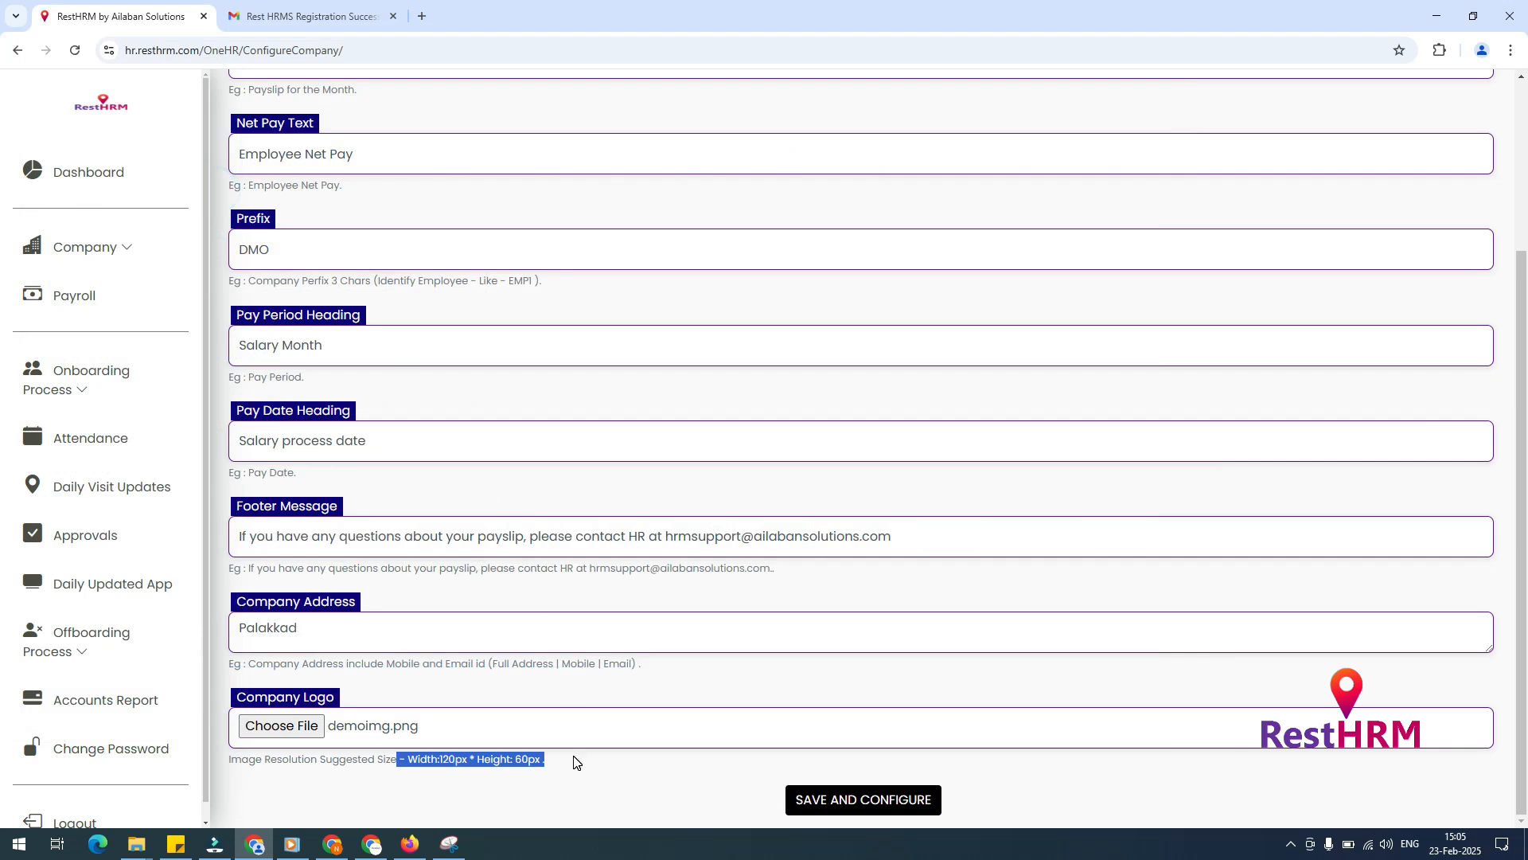
{"action": "left_click", "coordinate": [634, 789]}
{"action": "left_click", "coordinate": [840, 809]}
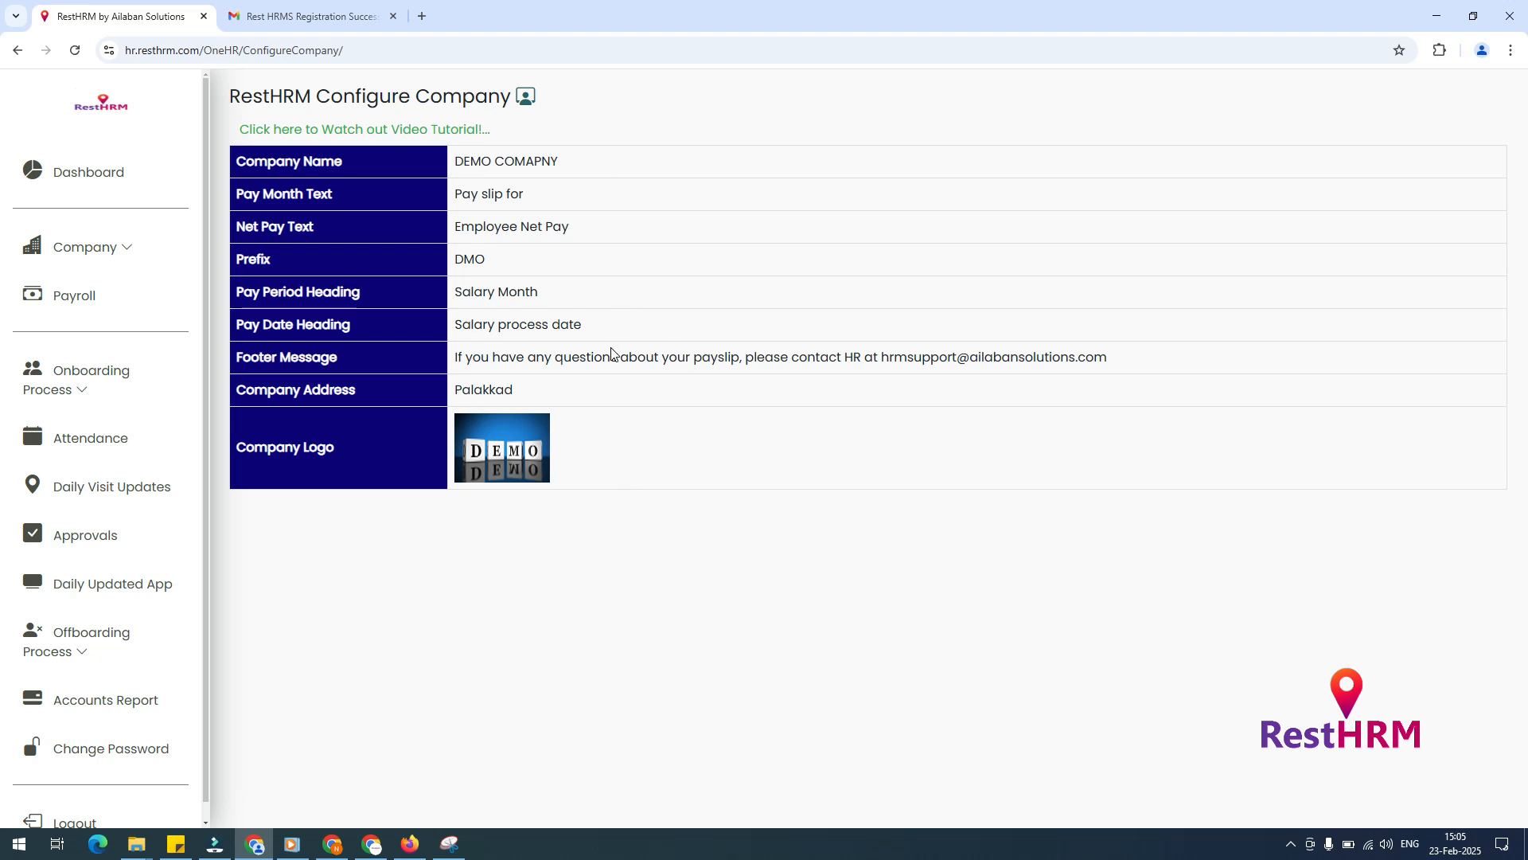
- Open the dashboard and review the plan's expiry date, the attendance and visit sections, and the Company options
{"action": "left_click", "coordinate": [180, 186]}
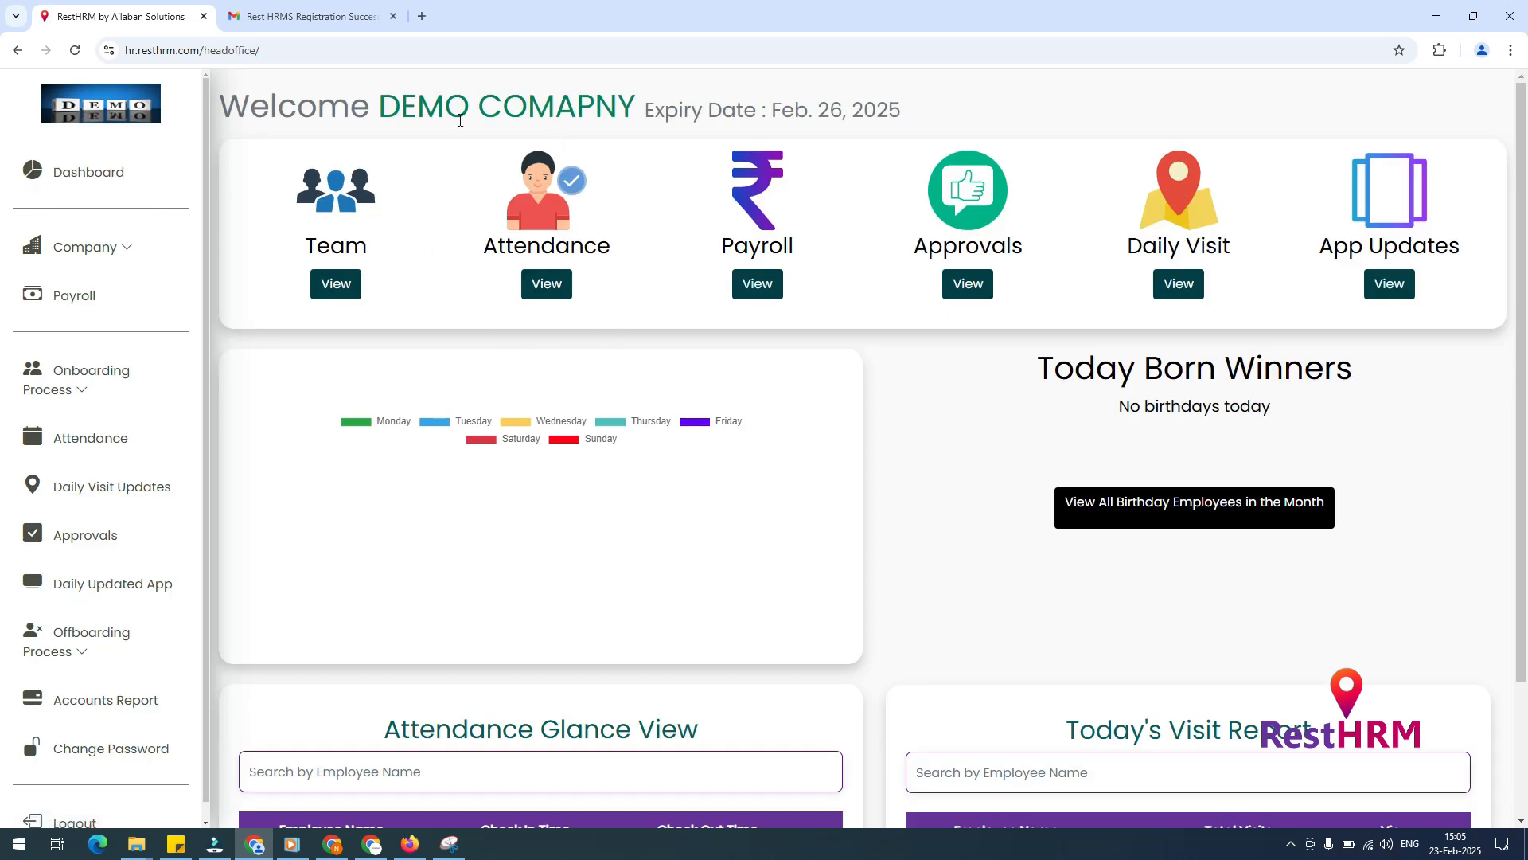
{"action": "left_click_drag", "start_coordinate": [660, 112], "coordinate": [908, 104]}
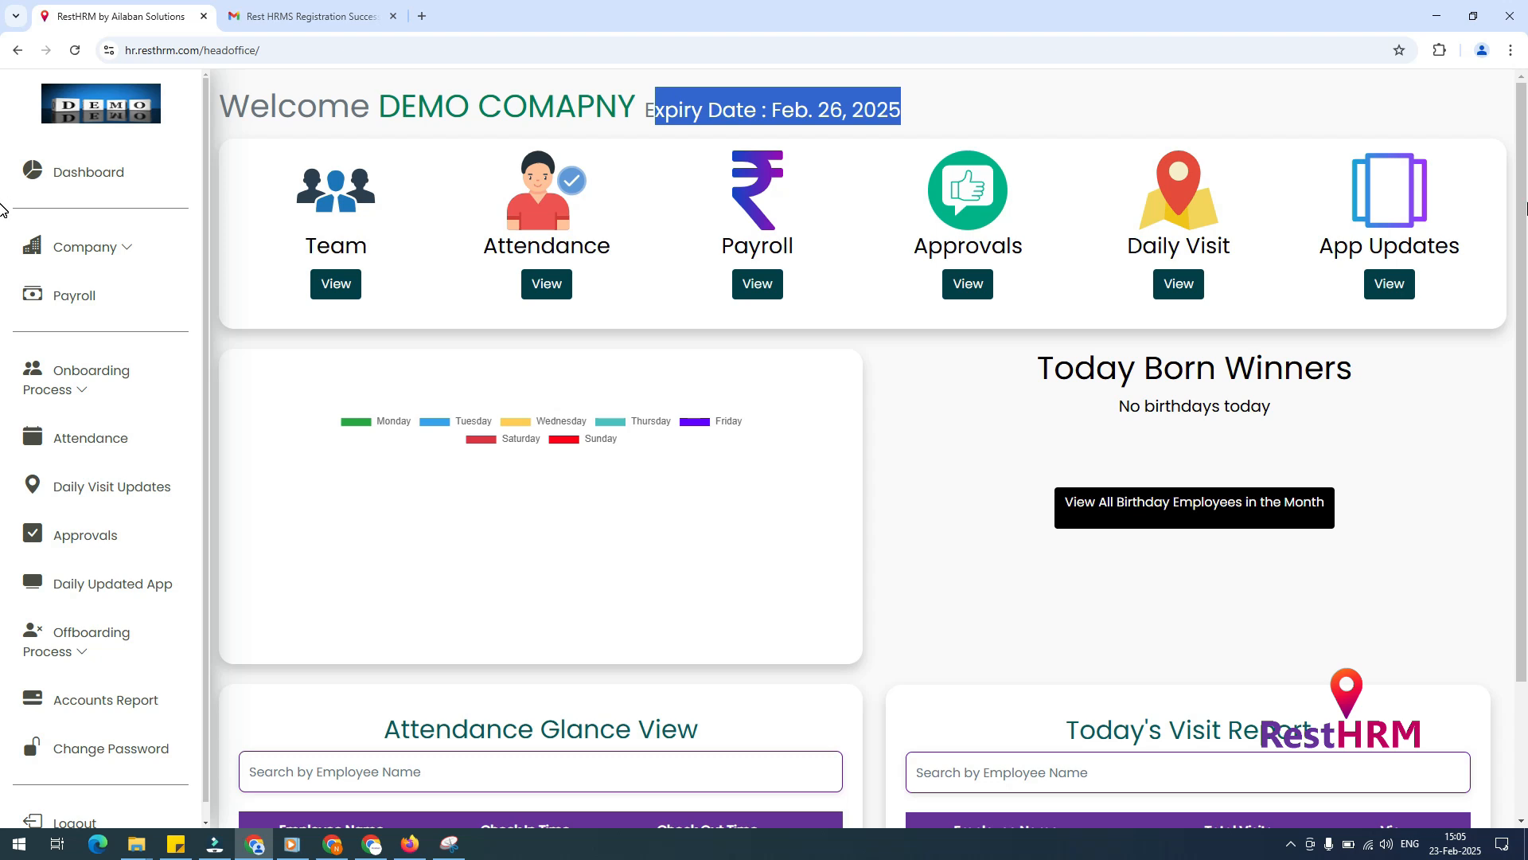
{"action": "scroll", "coordinate": [2, 209], "scroll_direction": "down", "scroll_amount": 2}
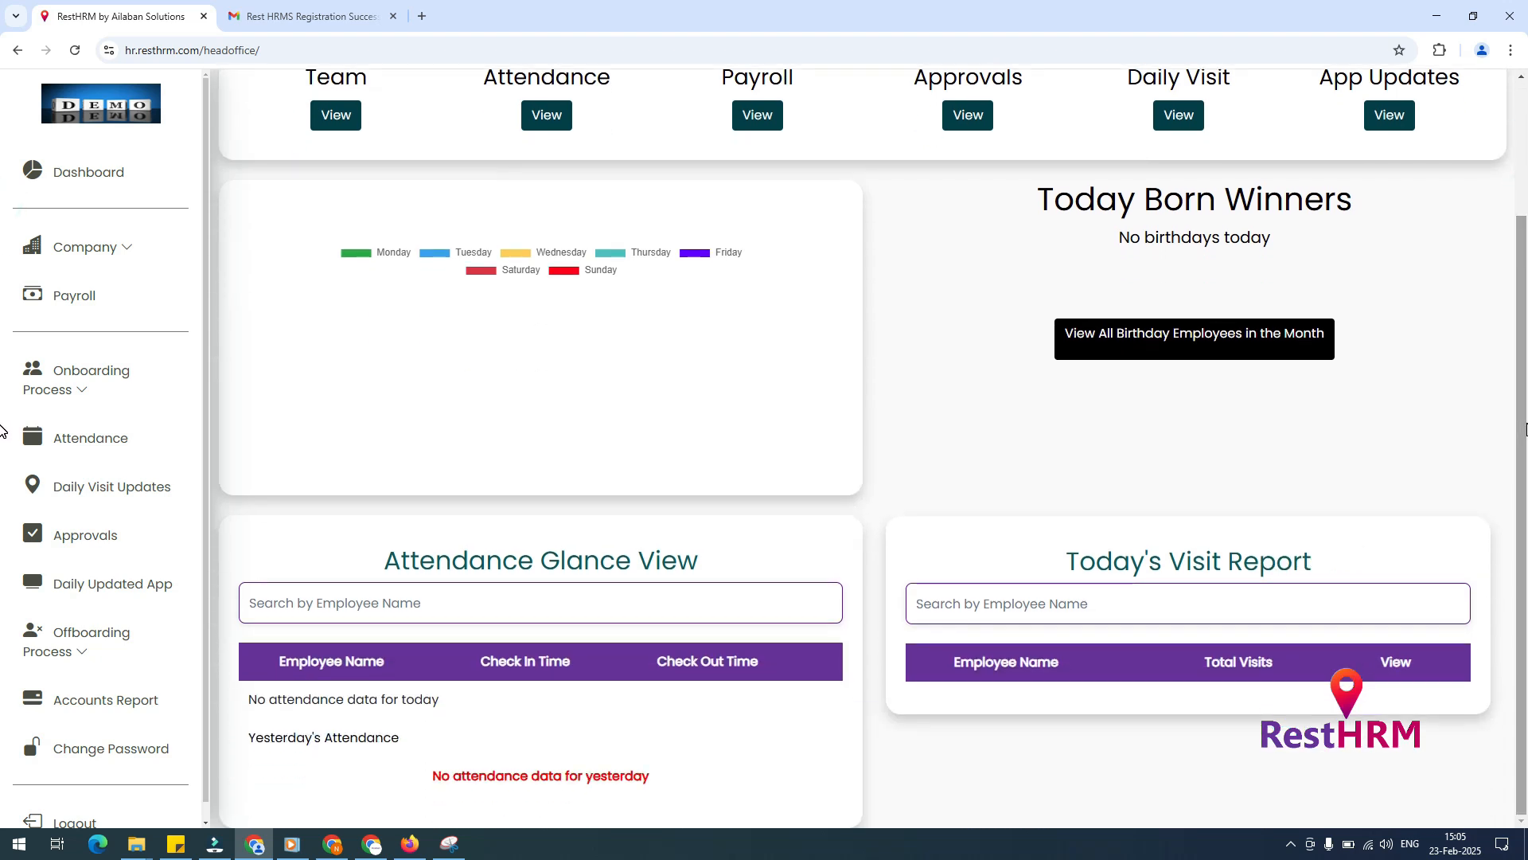
{"action": "scroll", "coordinate": [1460, 358], "scroll_direction": "up", "scroll_amount": 2}
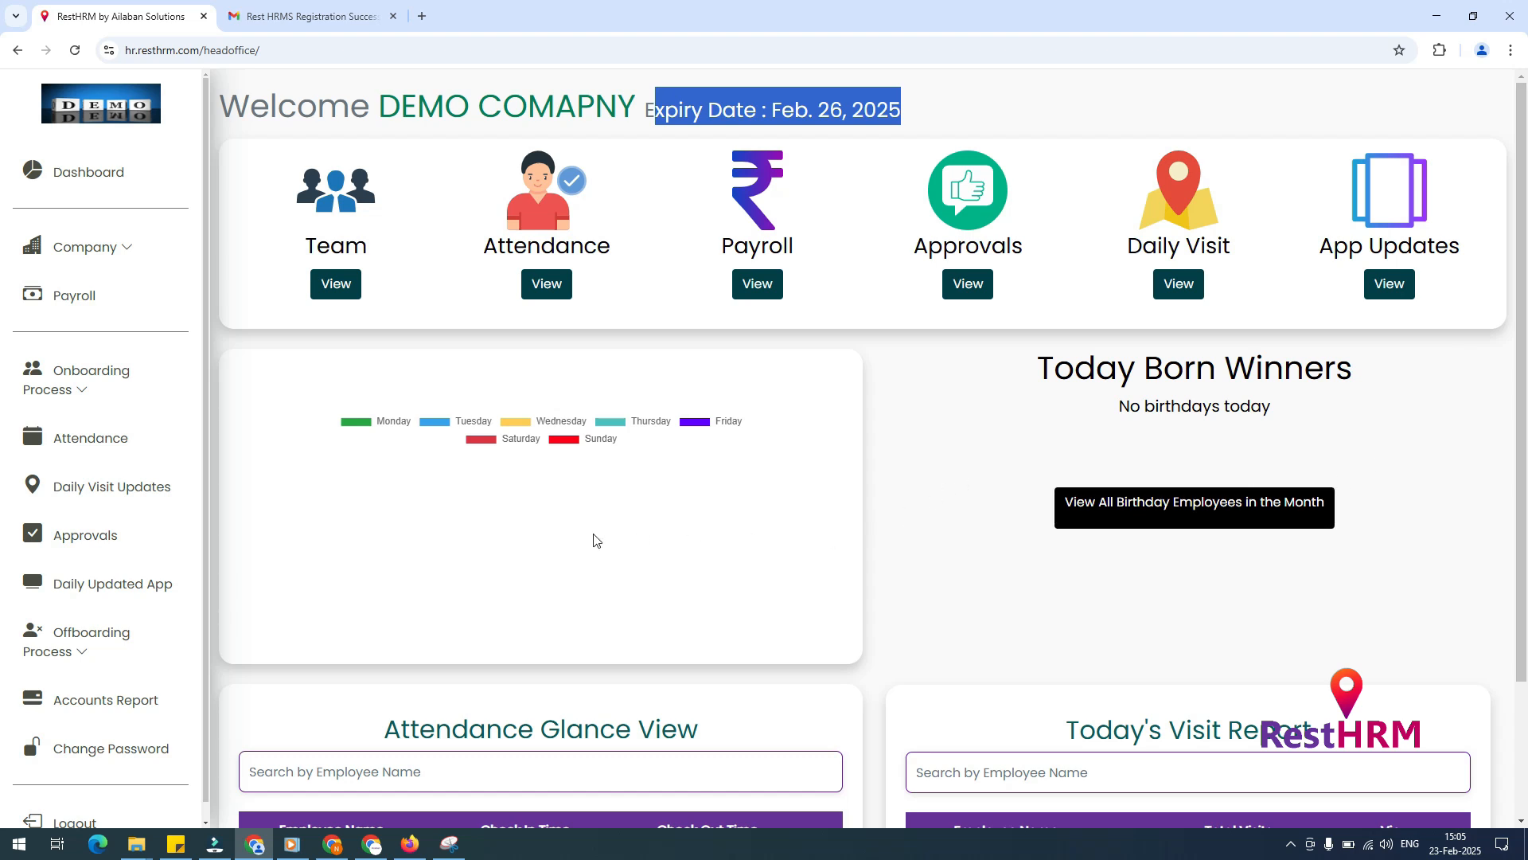
{"action": "left_click", "coordinate": [136, 265]}
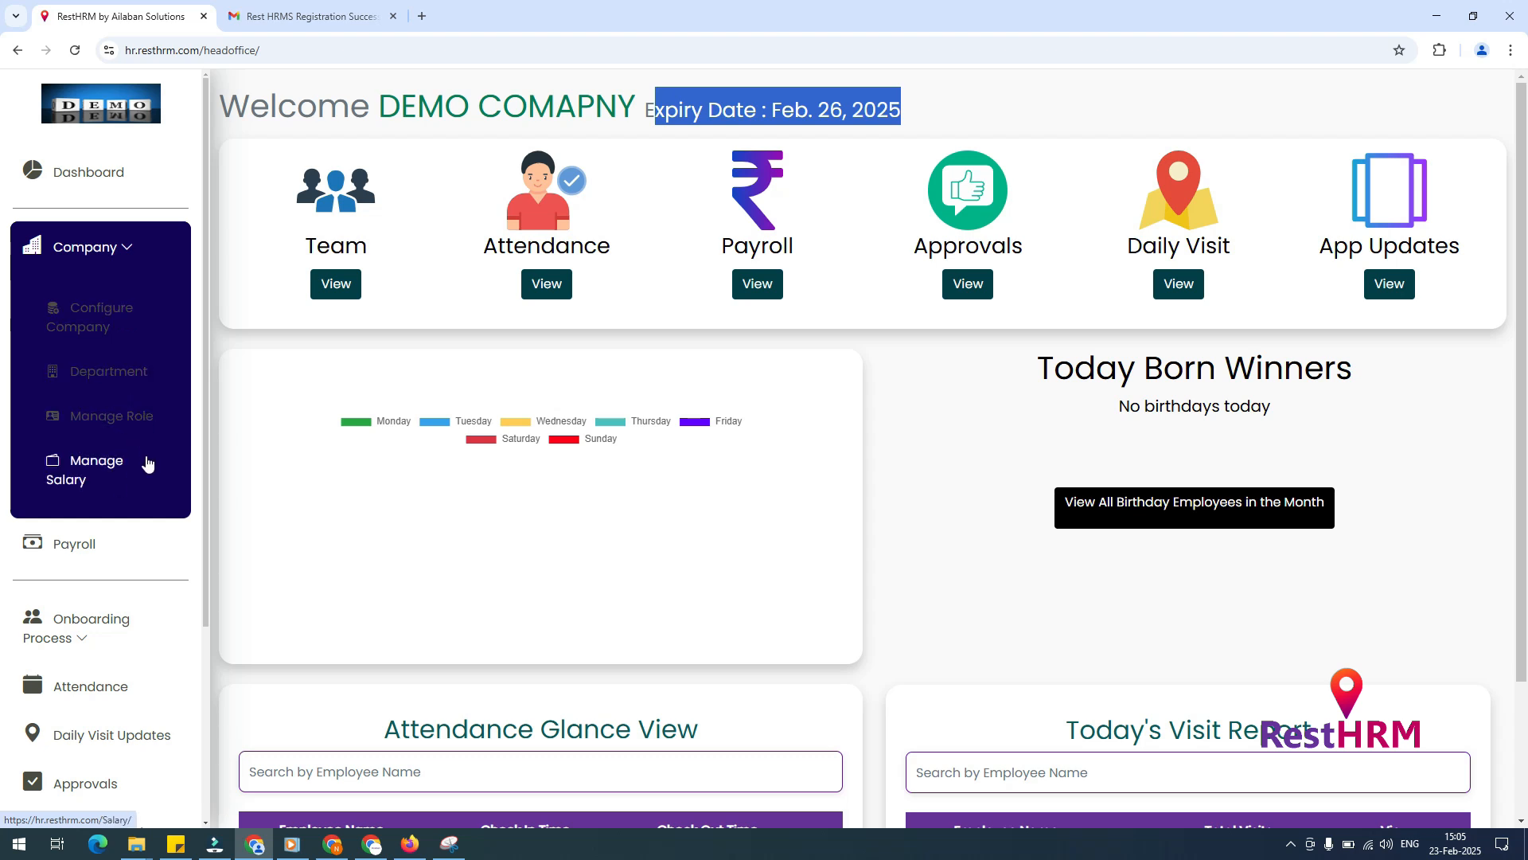
{"action": "left_click", "coordinate": [115, 246]}
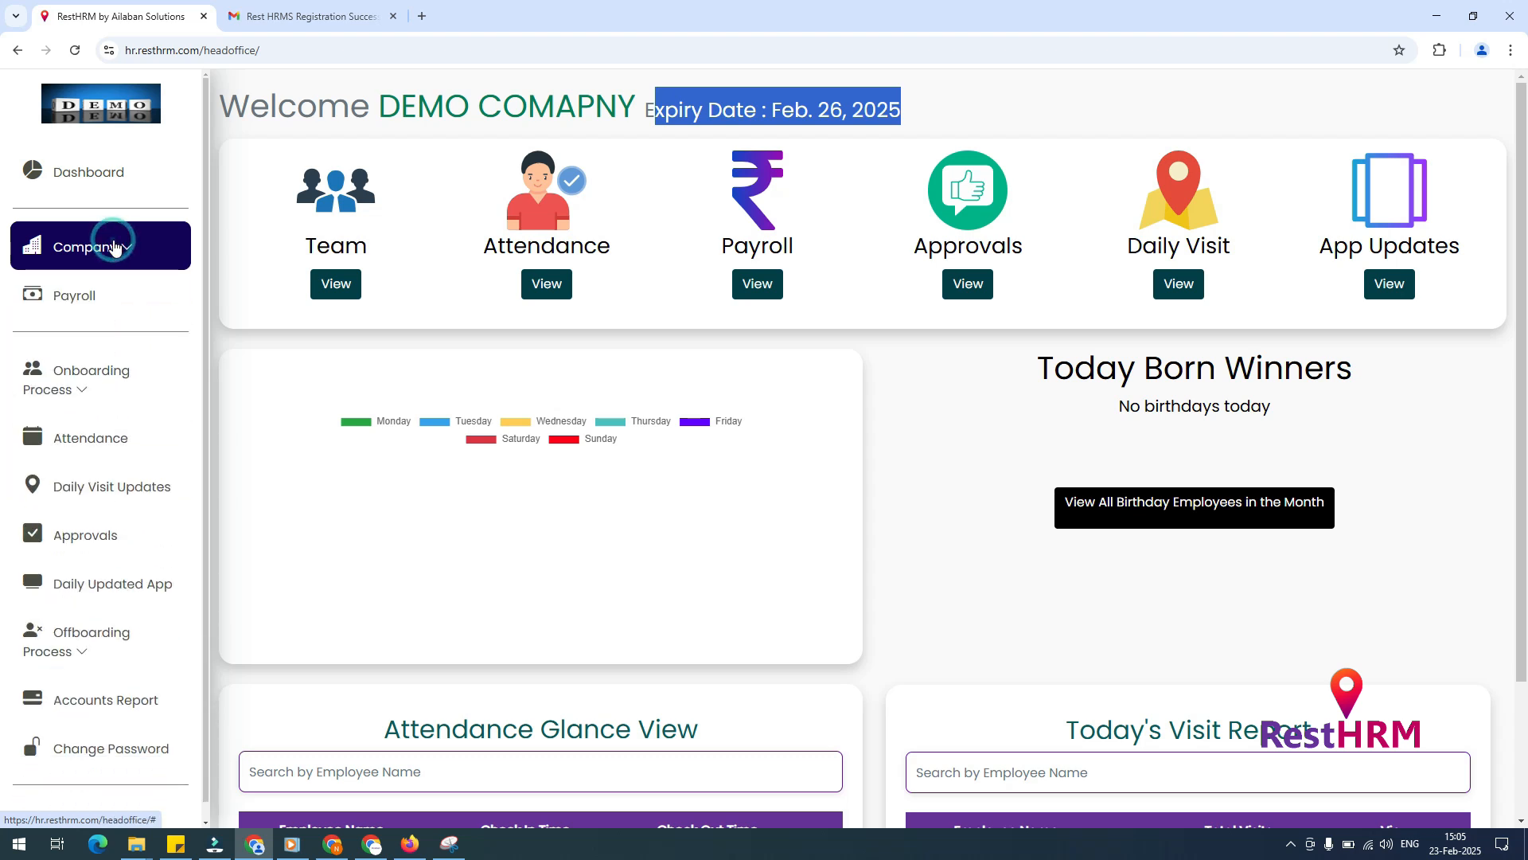